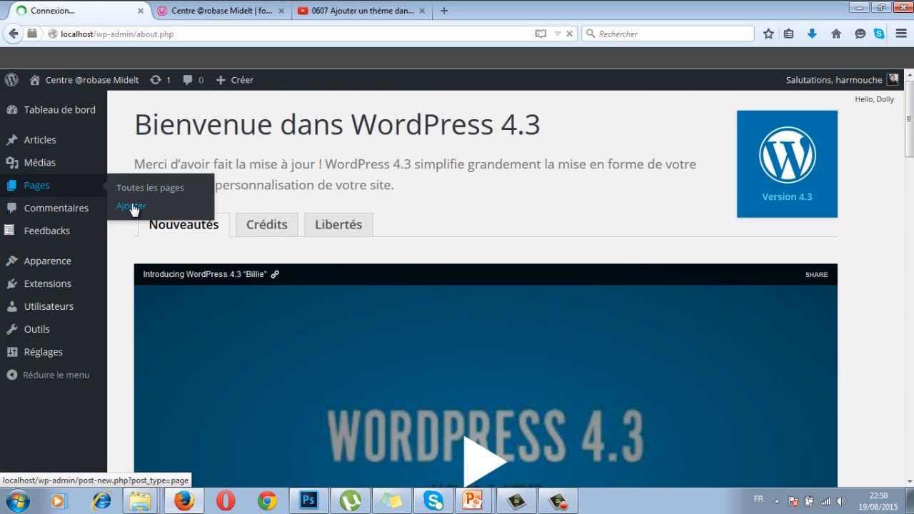
# Step: Create a new page titled "INSCRIPTION" with no content and publish it
pyautogui.click(132, 207)
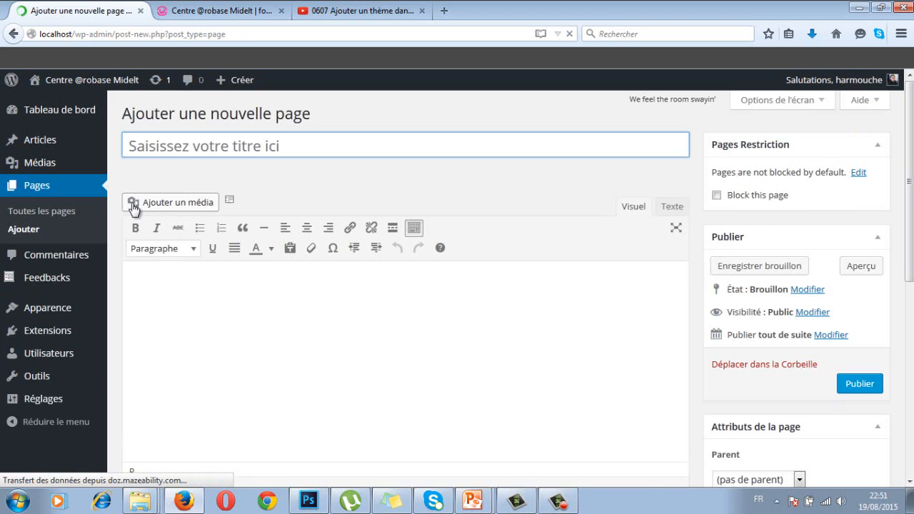
pyautogui.click(172, 145)
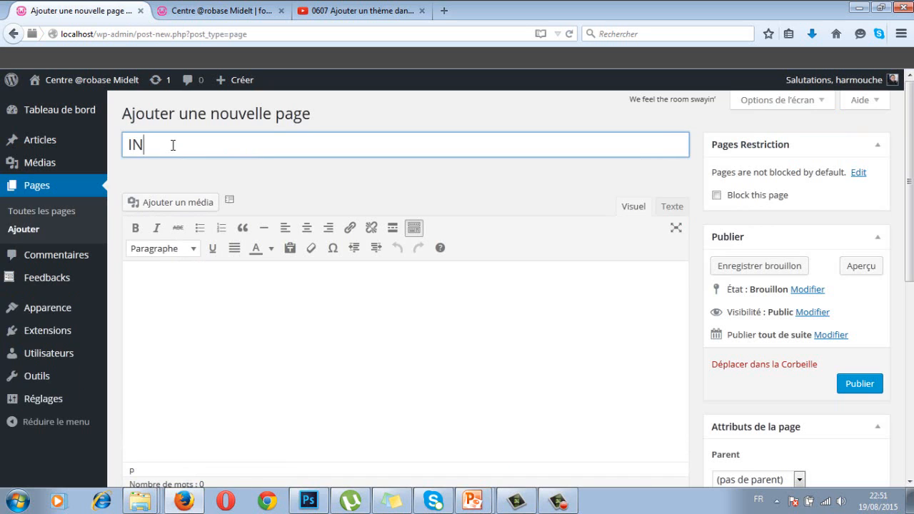
pyautogui.write('INSCRIPTION')
pyautogui.click(224, 265)
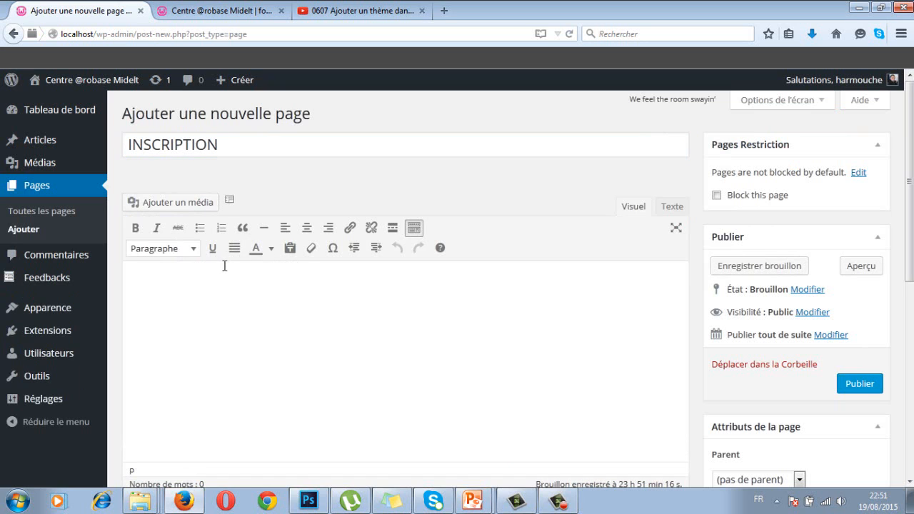
pyautogui.click(860, 384)
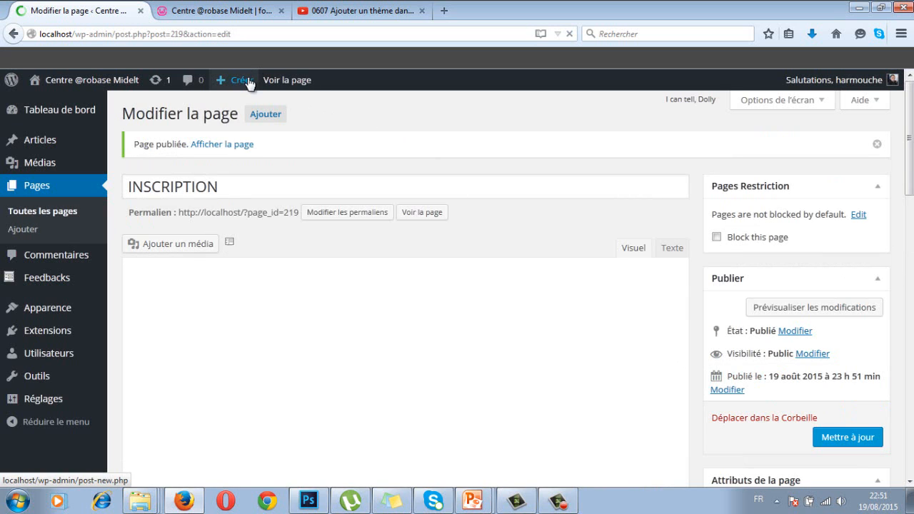
# Step: Create another empty page titled "CONNEXION" and publish it
pyautogui.moveTo(247, 85)
pyautogui.click(222, 140)
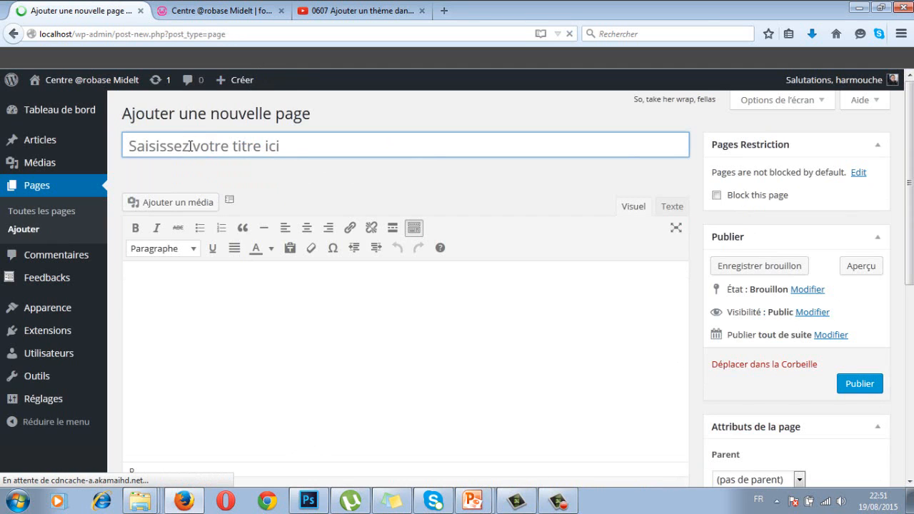
pyautogui.click(190, 146)
pyautogui.write('CONNEXION')
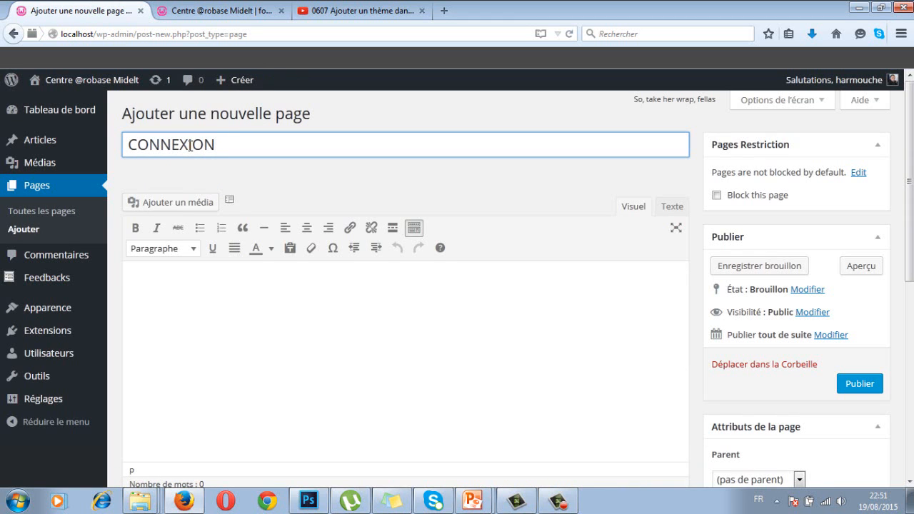
pyautogui.click(859, 383)
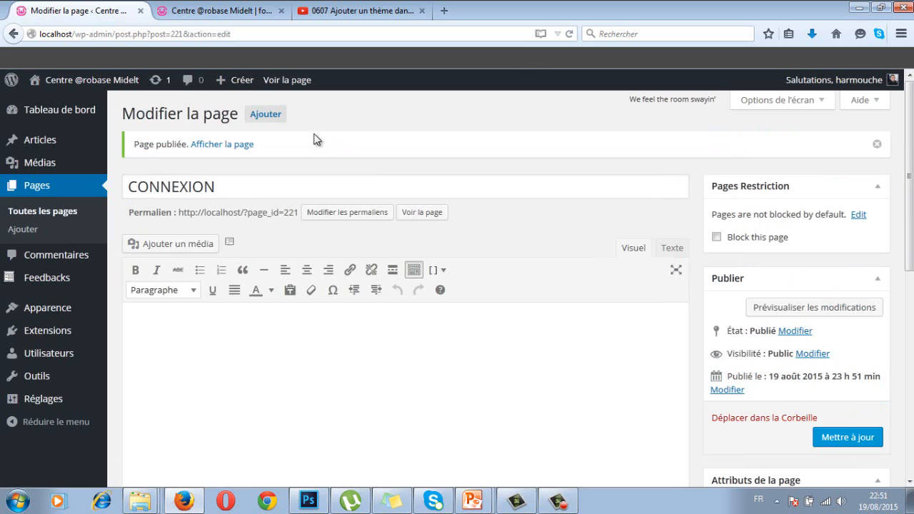
# Step: Create a third empty page titled "PROFIL" and publish it
pyautogui.moveTo(241, 80)
pyautogui.click(231, 147)
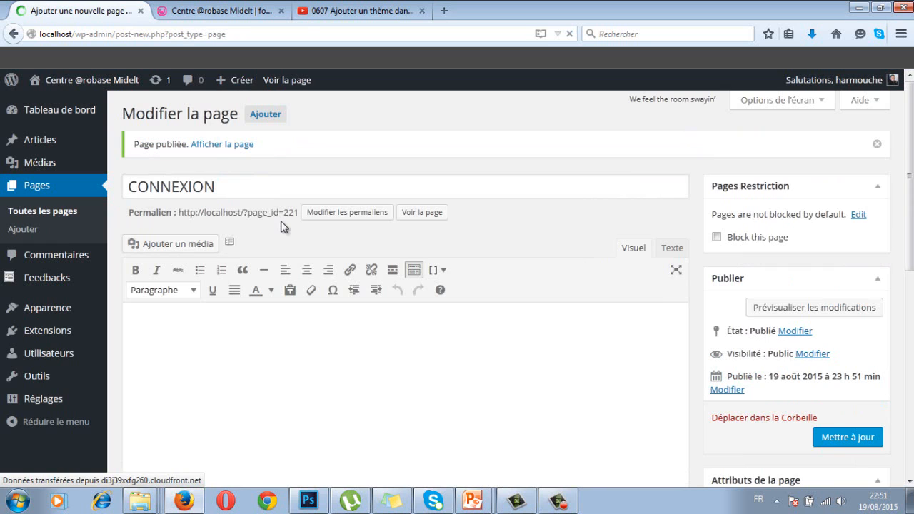
pyautogui.click(230, 143)
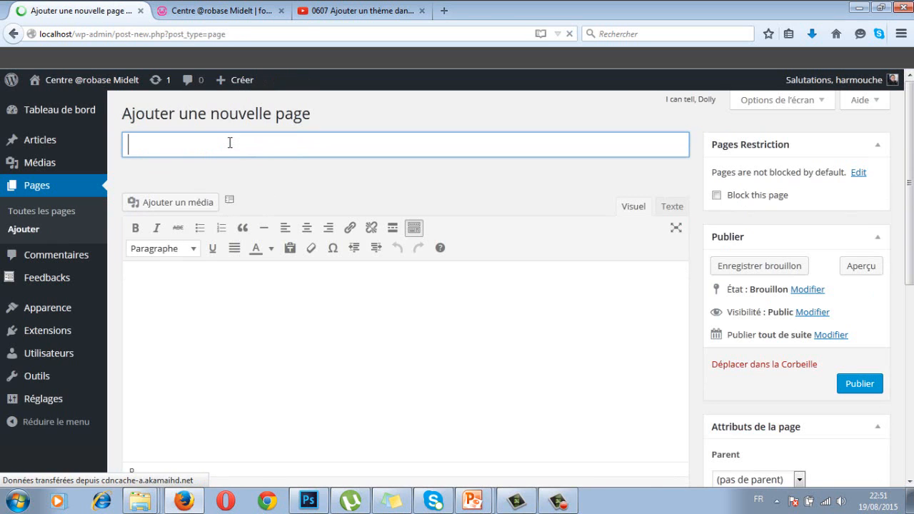
pyautogui.write('PROFIL')
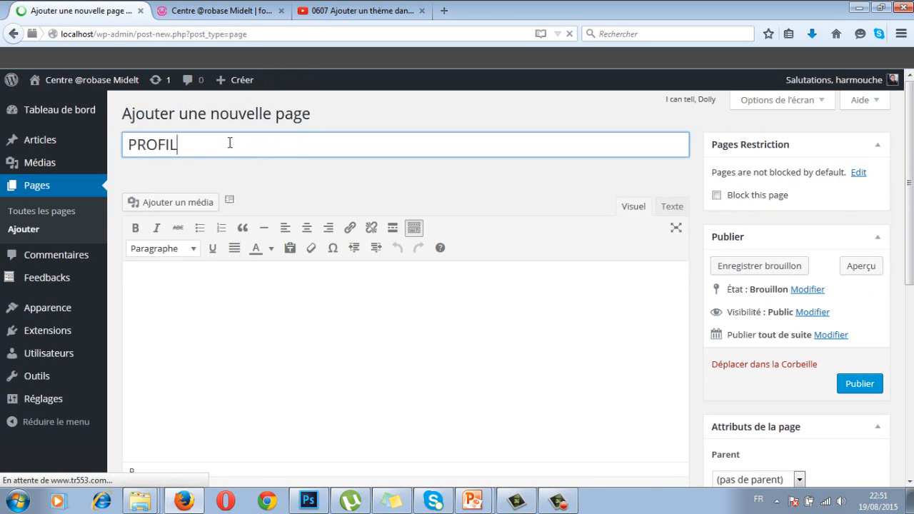
pyautogui.click(839, 386)
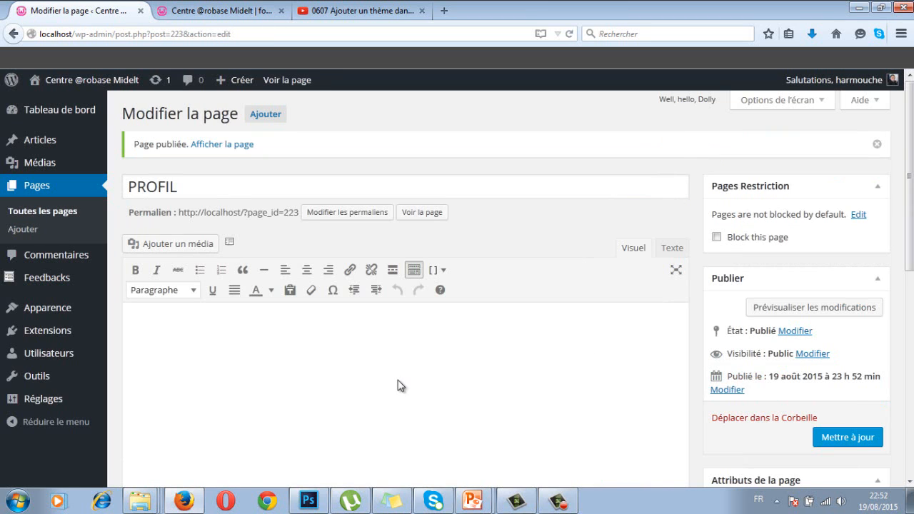
# Step: Create a new navigation menu named "Menu inscr"
pyautogui.moveTo(47, 313)
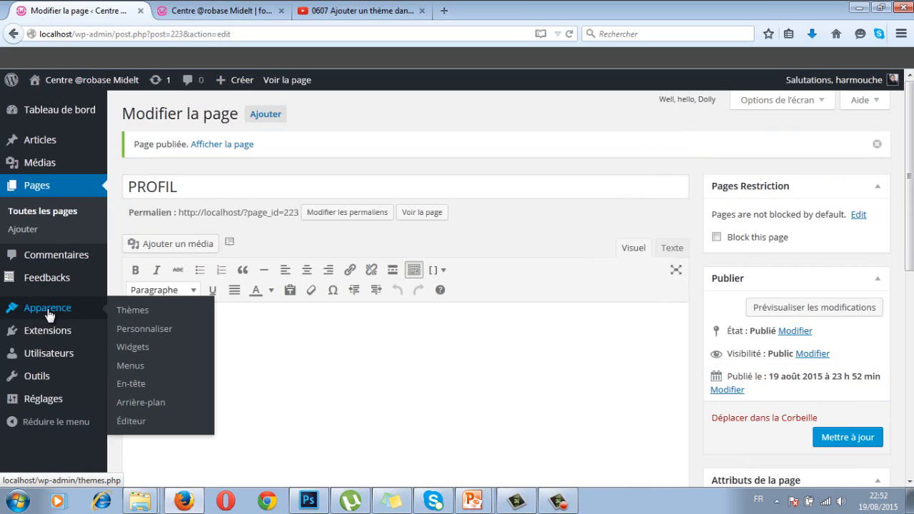
pyautogui.click(131, 366)
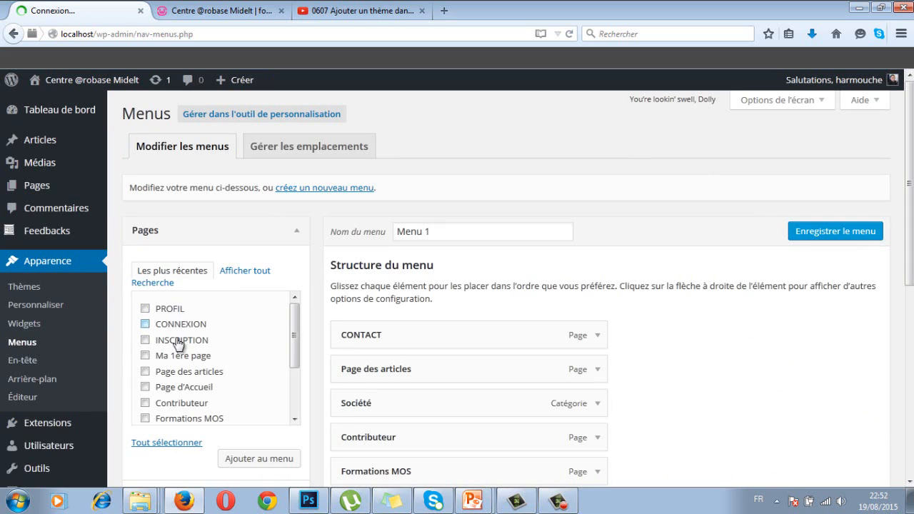
pyautogui.click(323, 190)
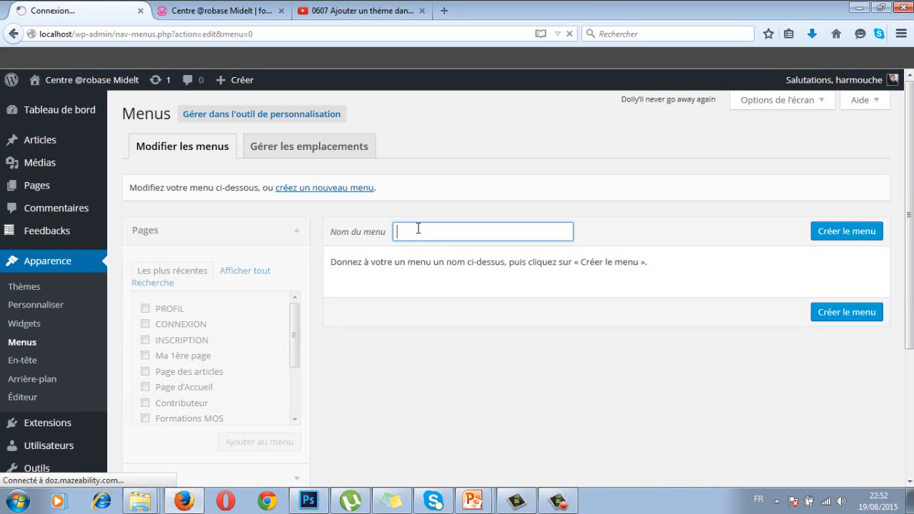
pyautogui.write('Menu')
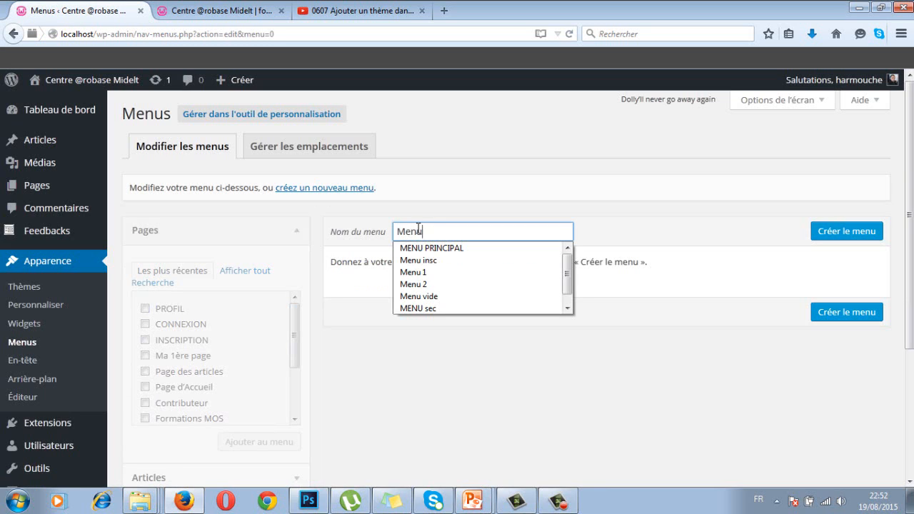
pyautogui.write(' inscr')
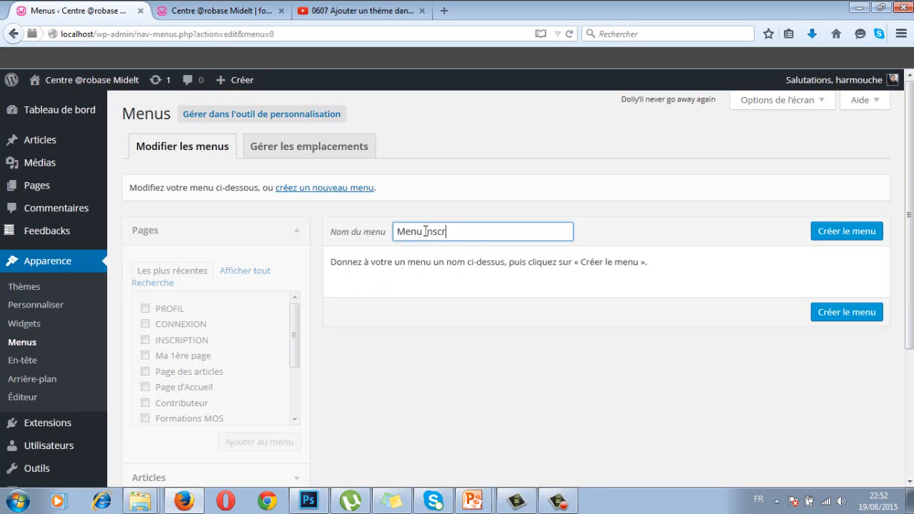
pyautogui.click(853, 235)
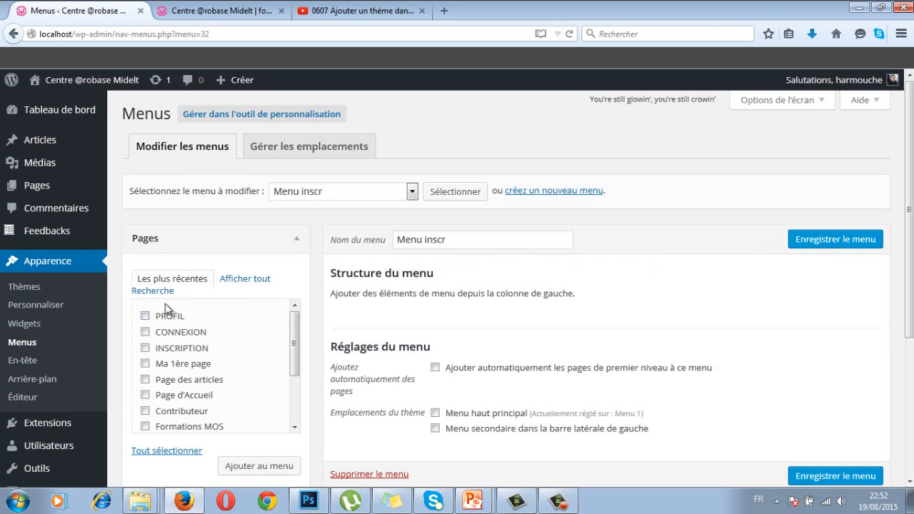
# Step: Add the PROFIL, CONNEXION and INSCRIPTION pages to the Menu inscr structure
pyautogui.click(144, 316)
pyautogui.click(145, 332)
pyautogui.click(145, 348)
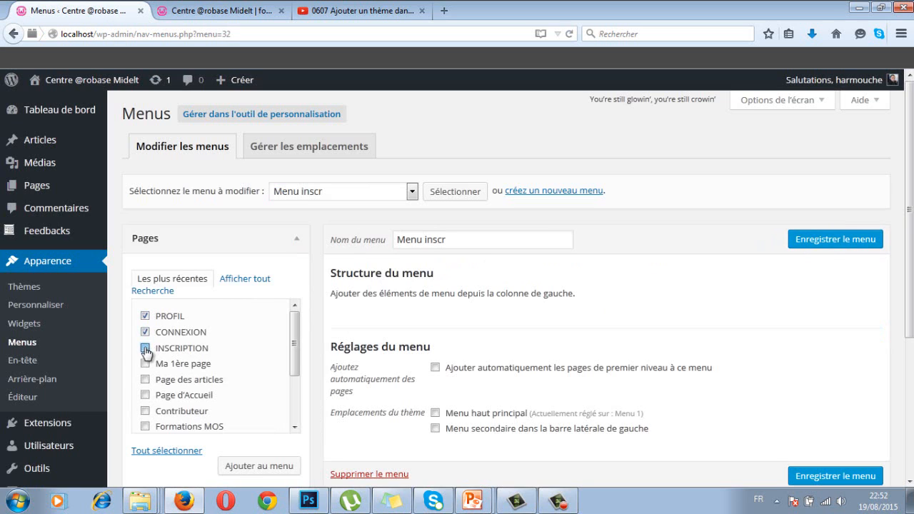
pyautogui.scroll(-1, 293, 335)
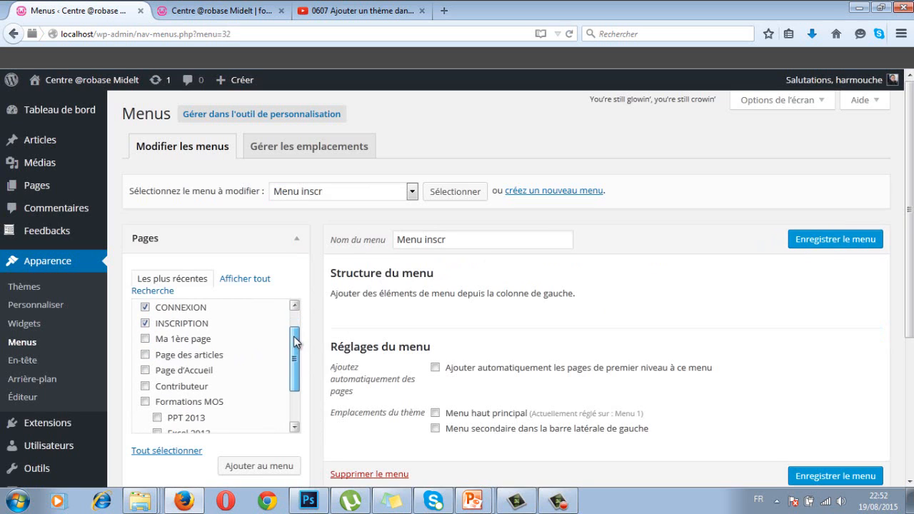
pyautogui.click(245, 466)
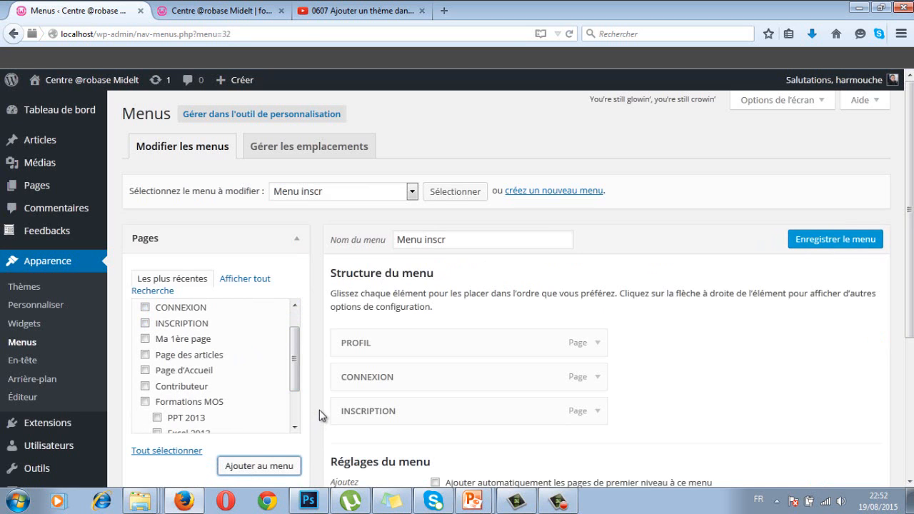
# Step: Reorder the menu items so that INSCRIPTION comes first, CONNEXION second and PROFIL last
pyautogui.scroll(-2, 912, 250)
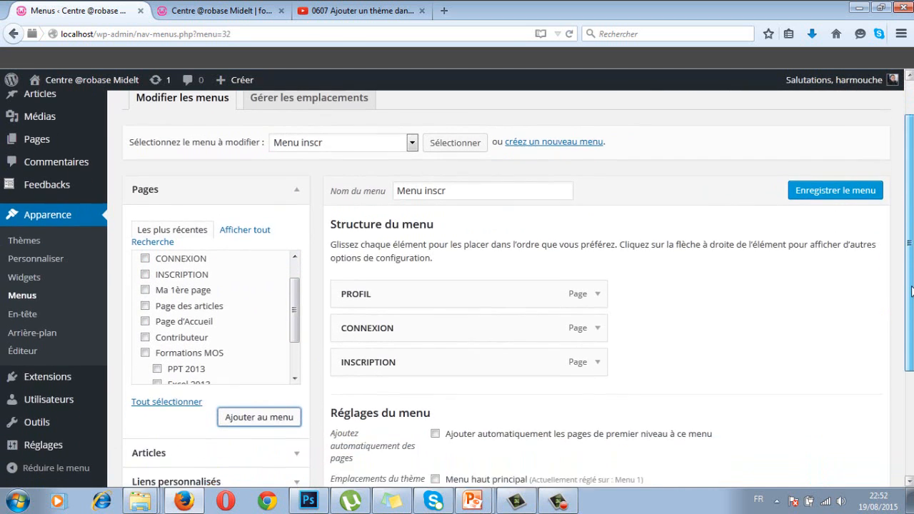
pyautogui.moveTo(384, 334); pyautogui.dragTo(382, 271)
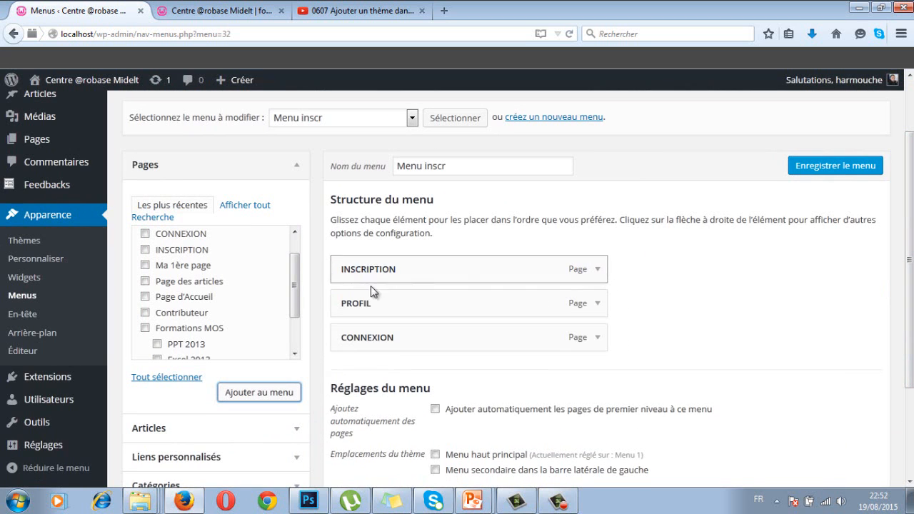
pyautogui.moveTo(392, 333); pyautogui.dragTo(395, 304)
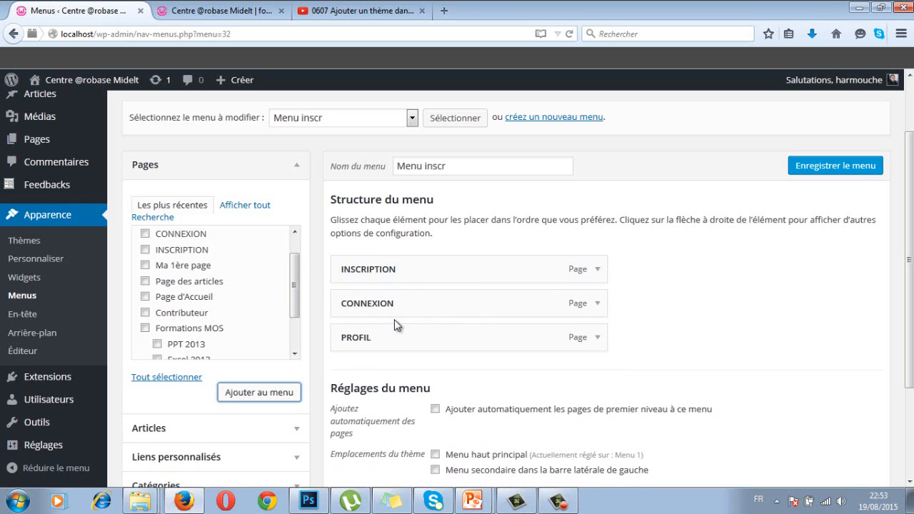
# Step: Assign the menu to the theme location "Menu secondaire dans la barre latérale de gauche" and save it
pyautogui.scroll(-2, 499, 314)
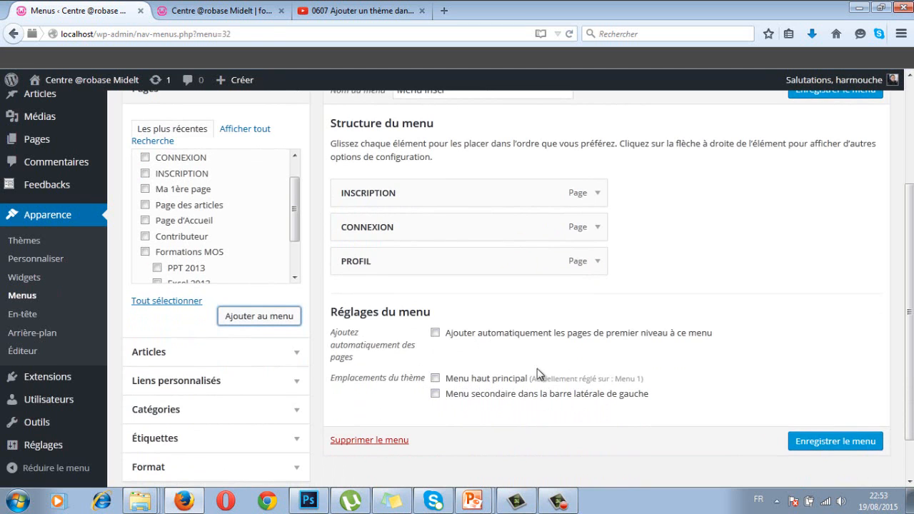
pyautogui.click(223, 12)
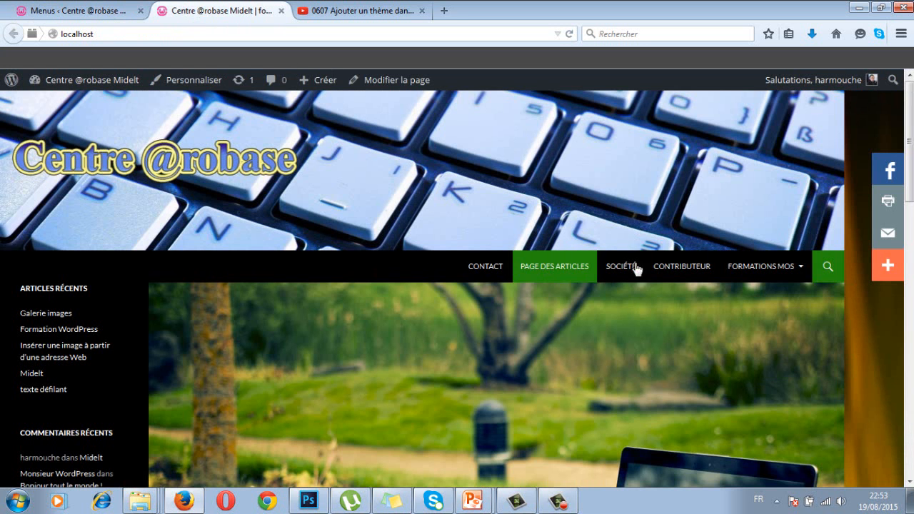
pyautogui.click(107, 12)
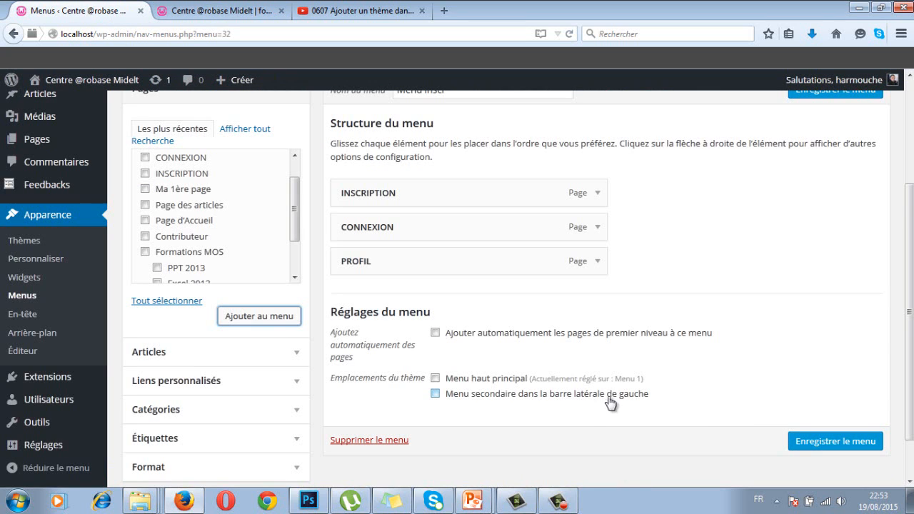
pyautogui.click(435, 394)
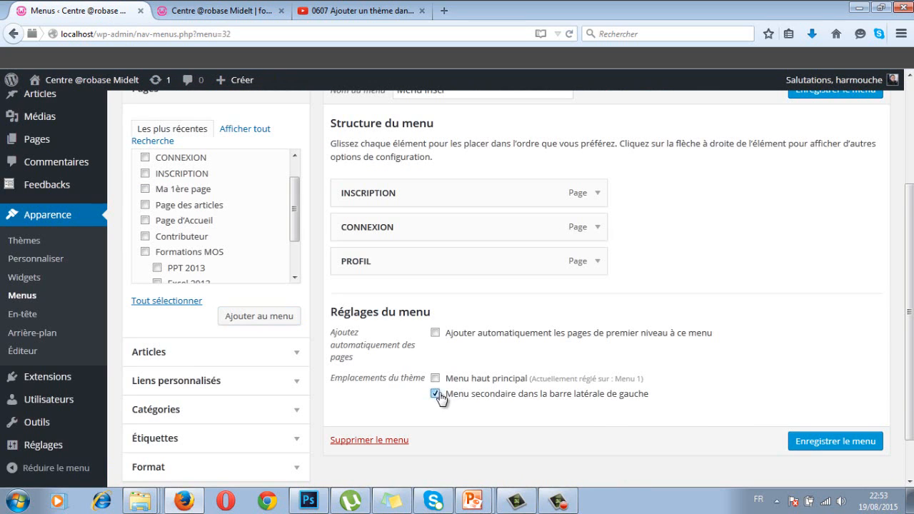
pyautogui.click(823, 442)
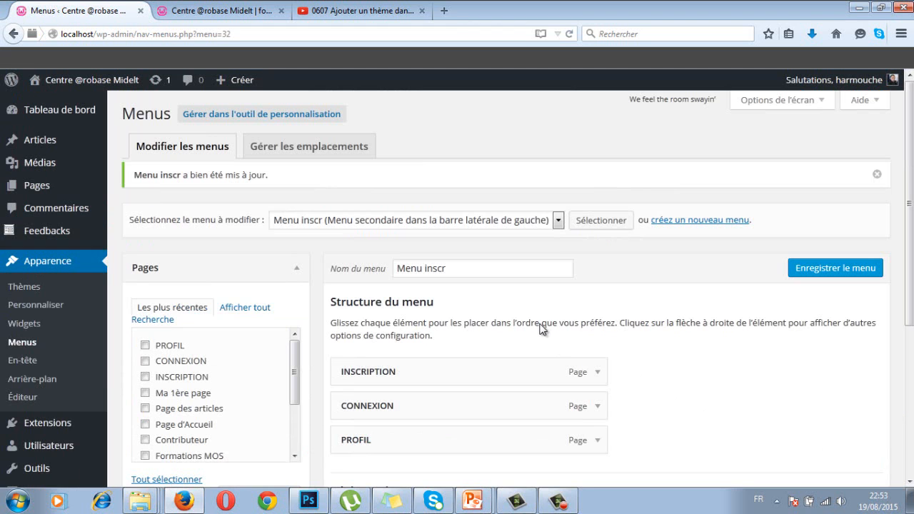
# Step: Reload the site's home page and view the INSCRIPTION page through the new sidebar menu
pyautogui.click(259, 11)
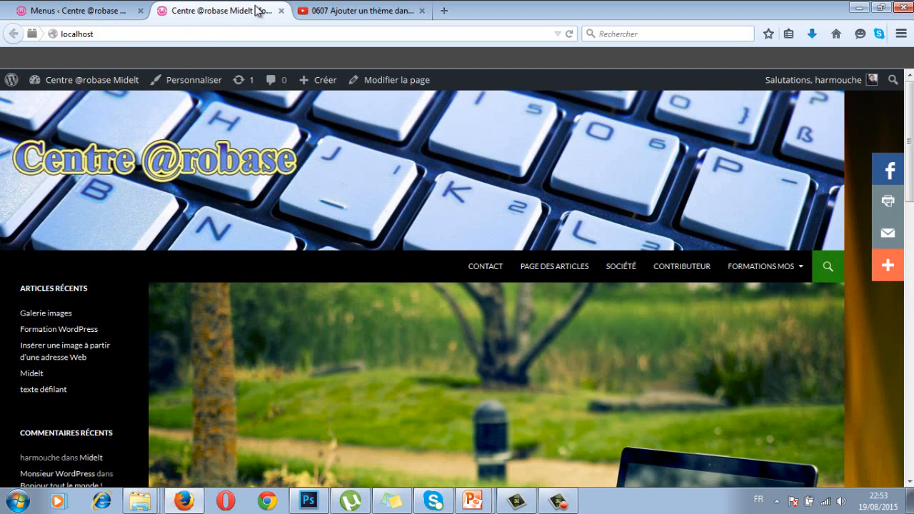
pyautogui.click(106, 35)
pyautogui.press('Return')
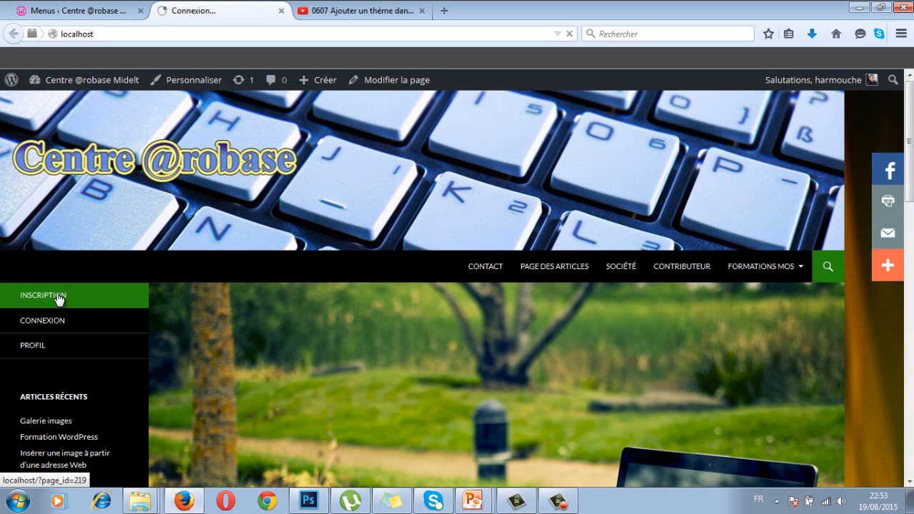
pyautogui.click(59, 298)
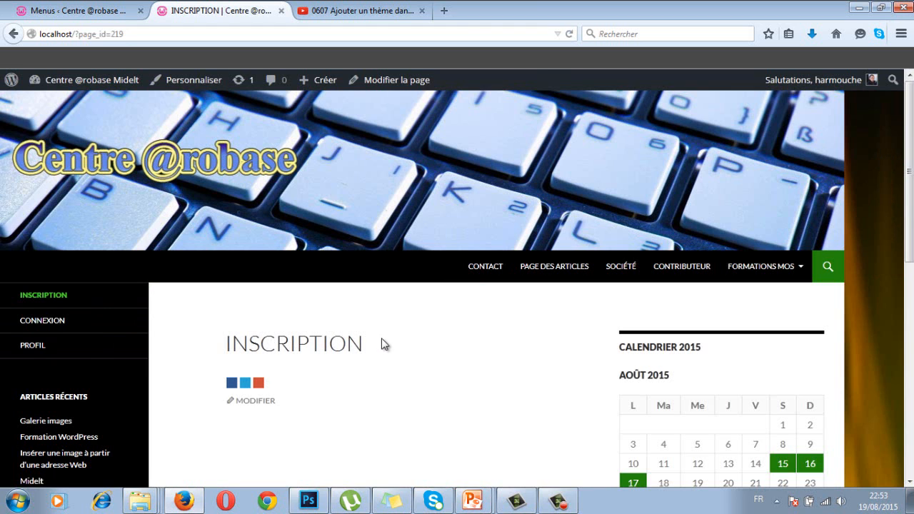
pyautogui.scroll(-3, 378, 367)
pyautogui.scroll(3, 370, 267)
# Step: Return to the site administration and open the page for adding new extensions from the installed extensions list
pyautogui.click(84, 9)
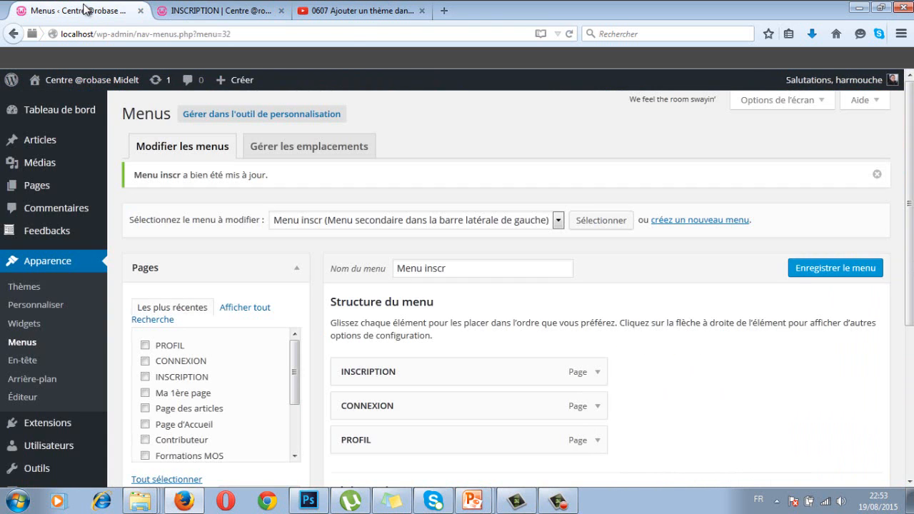
pyautogui.moveTo(39, 426)
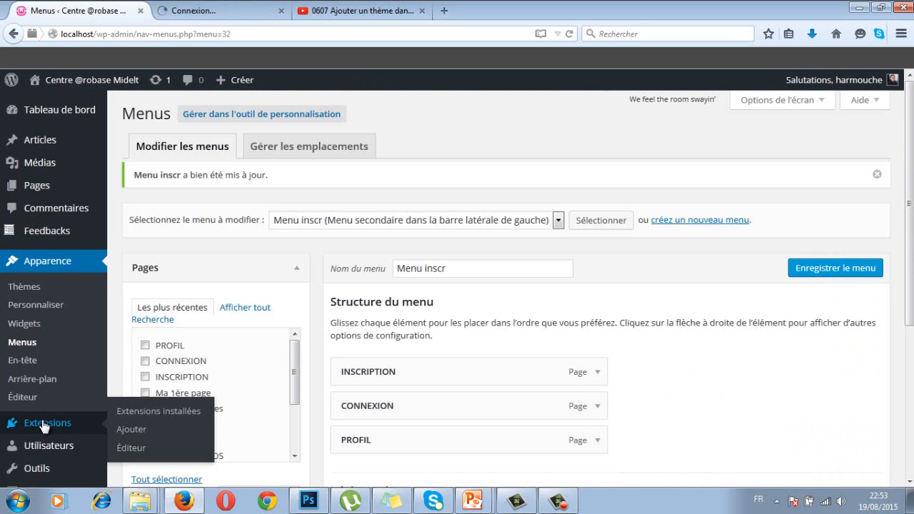
pyautogui.click(153, 414)
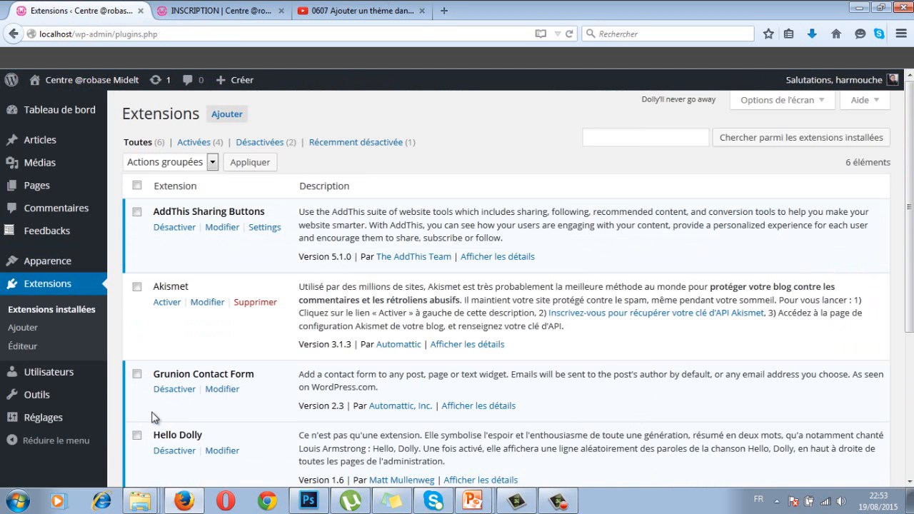
pyautogui.click(227, 113)
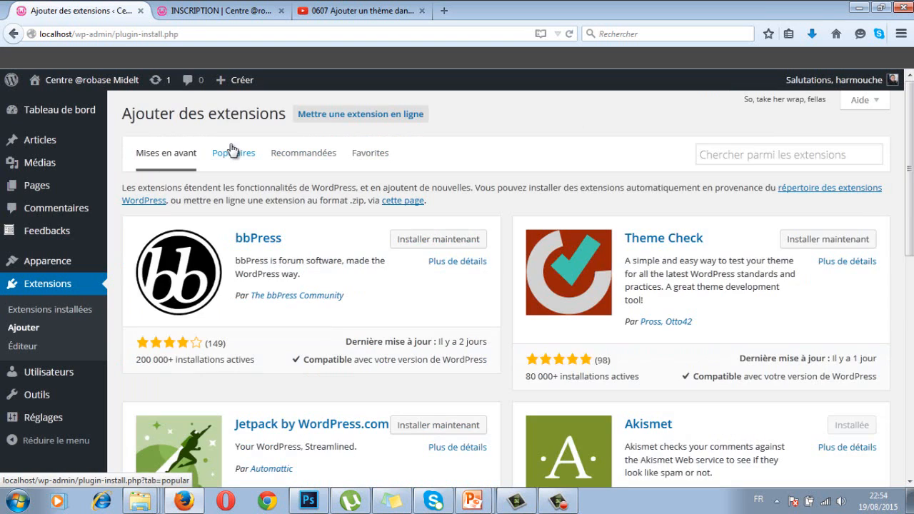
# Step: Search the extension directory for "wp members" and examine the WP-Members: Membership Framework entry
pyautogui.click(728, 155)
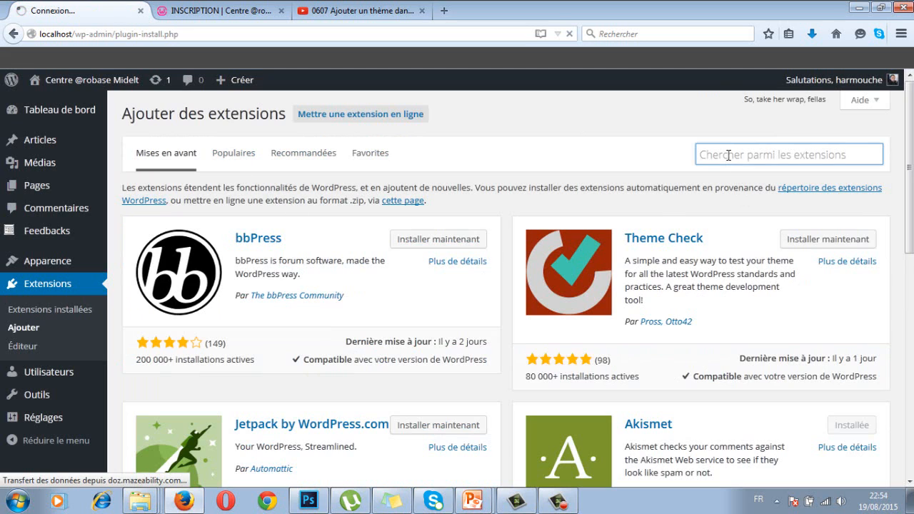
pyautogui.write('wp')
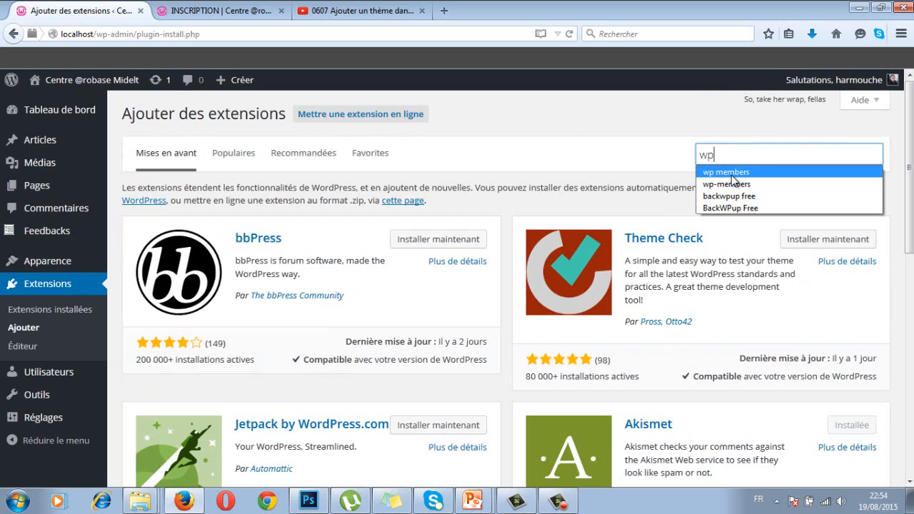
pyautogui.click(731, 173)
pyautogui.press('Return')
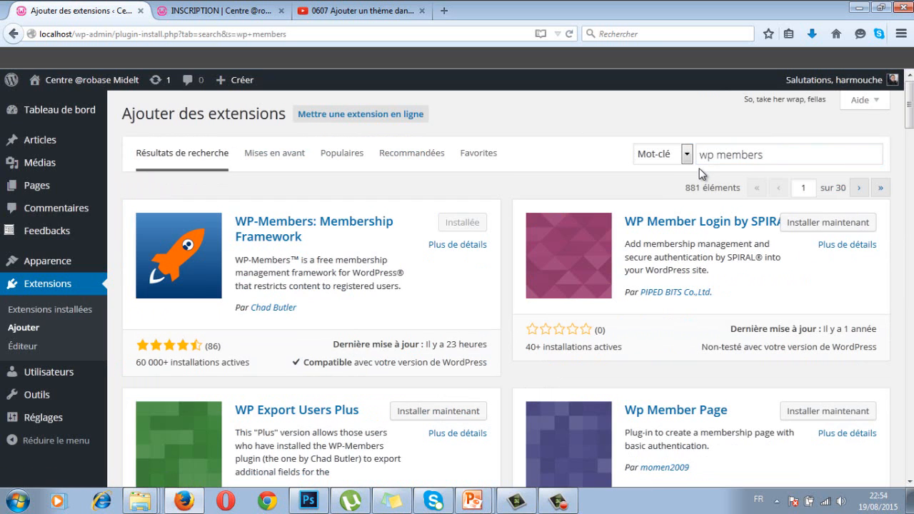
pyautogui.click(261, 238)
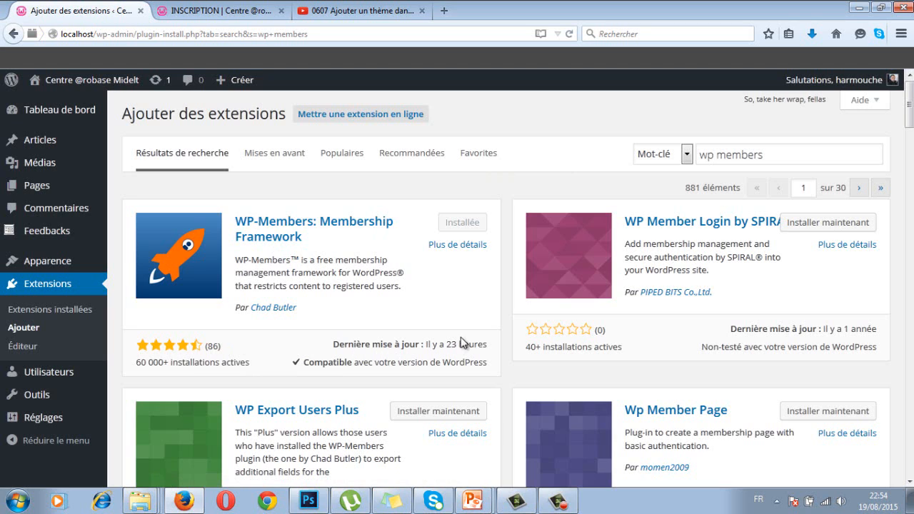
# Step: Go to the list of installed extensions and check the WP-Members entry
pyautogui.moveTo(468, 345)
pyautogui.click(67, 311)
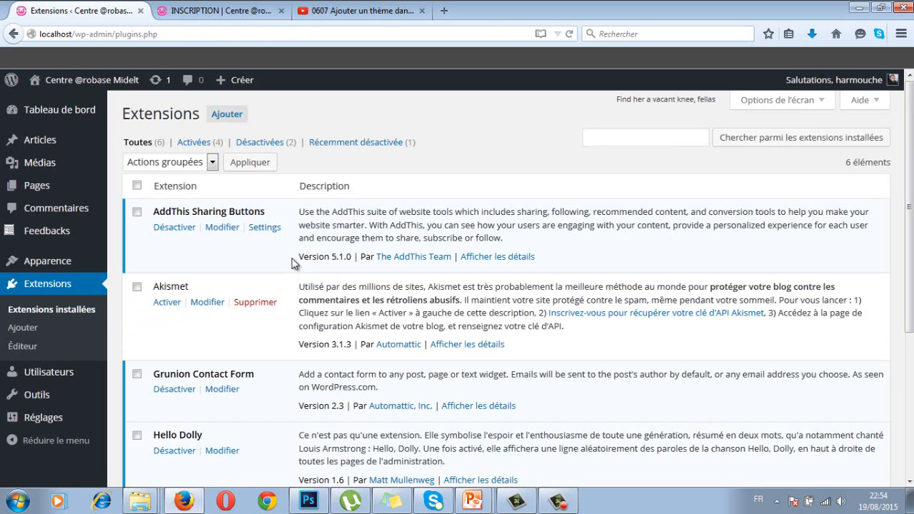
pyautogui.scroll(-4, 292, 258)
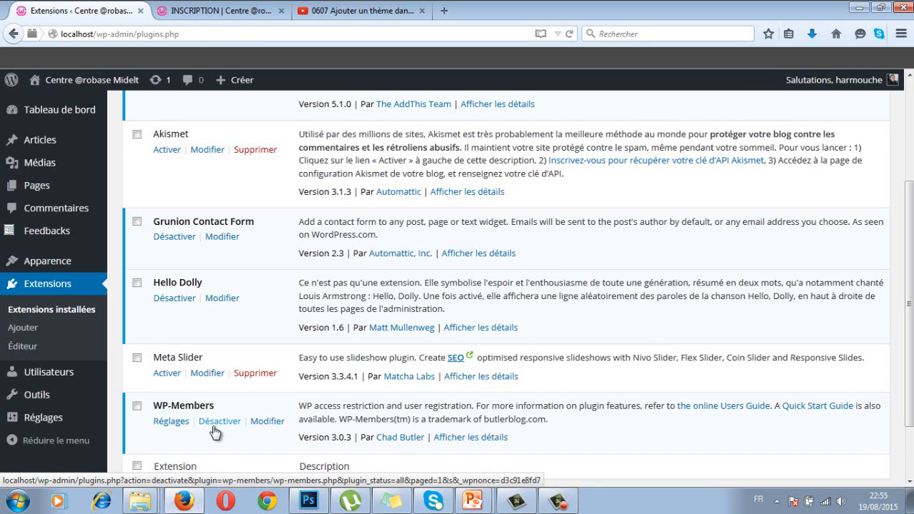
# Step: Open the INSCRIPTION page for editing from the list of all pages
pyautogui.moveTo(30, 189)
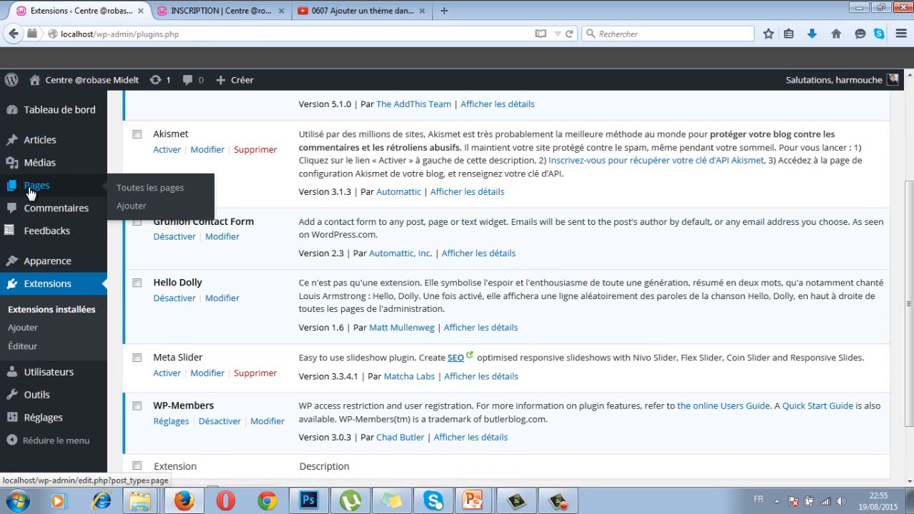
pyautogui.click(132, 190)
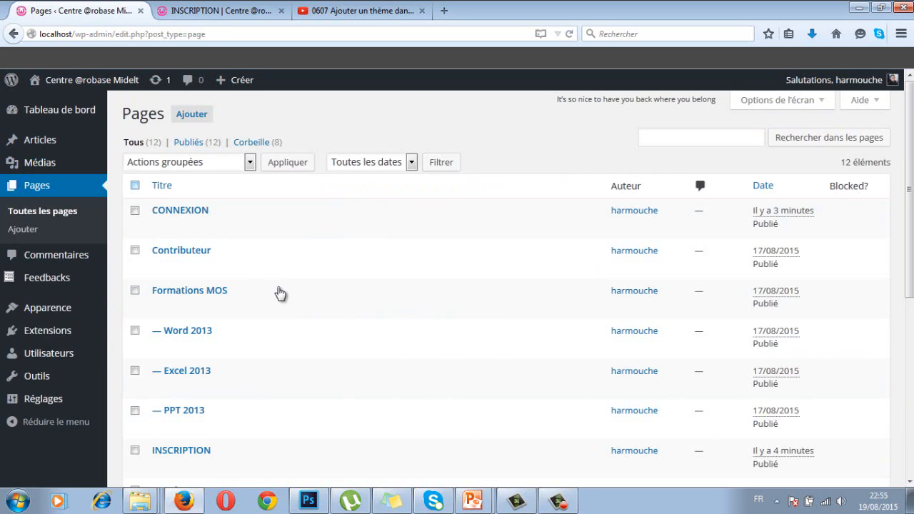
pyautogui.click(230, 194)
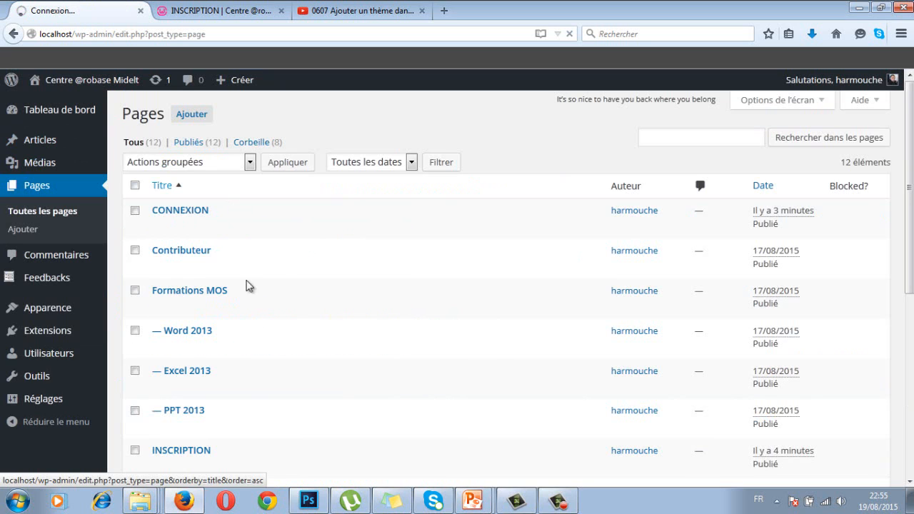
pyautogui.click(184, 451)
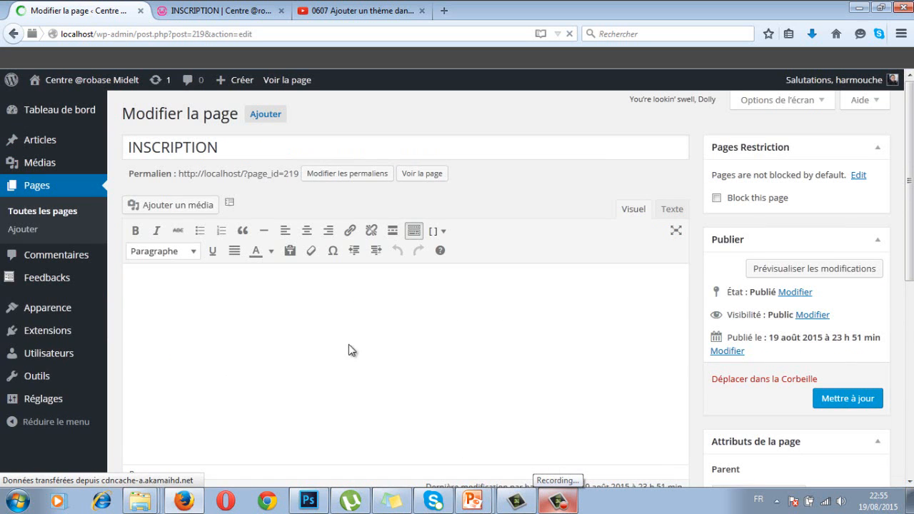
pyautogui.click(310, 294)
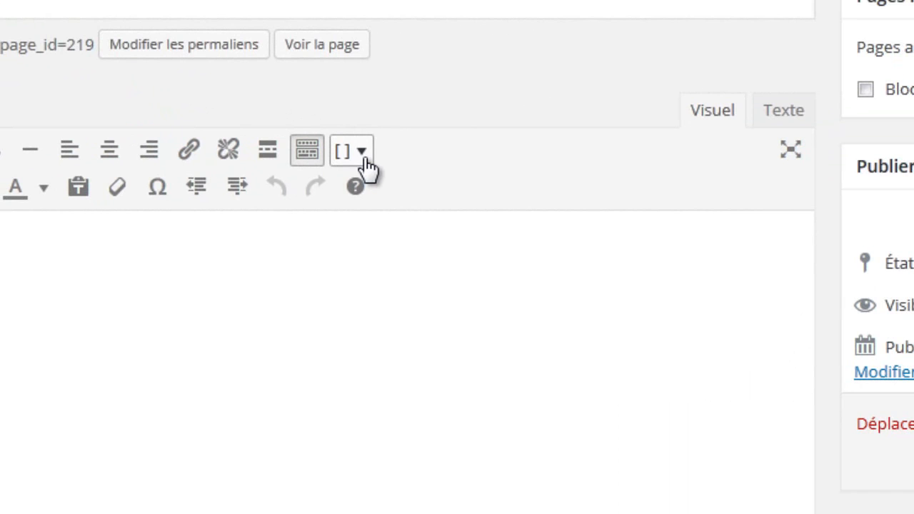
pyautogui.click(366, 163)
pyautogui.moveTo(405, 421)
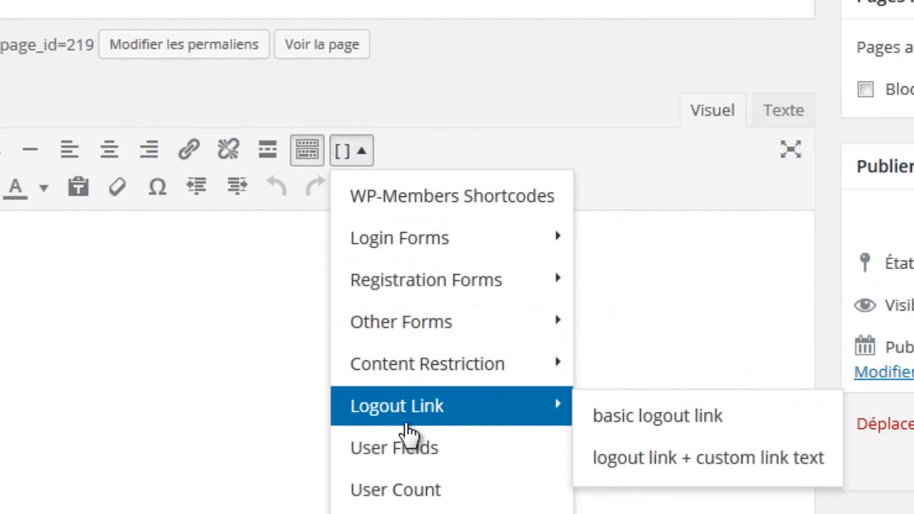
pyautogui.moveTo(409, 255)
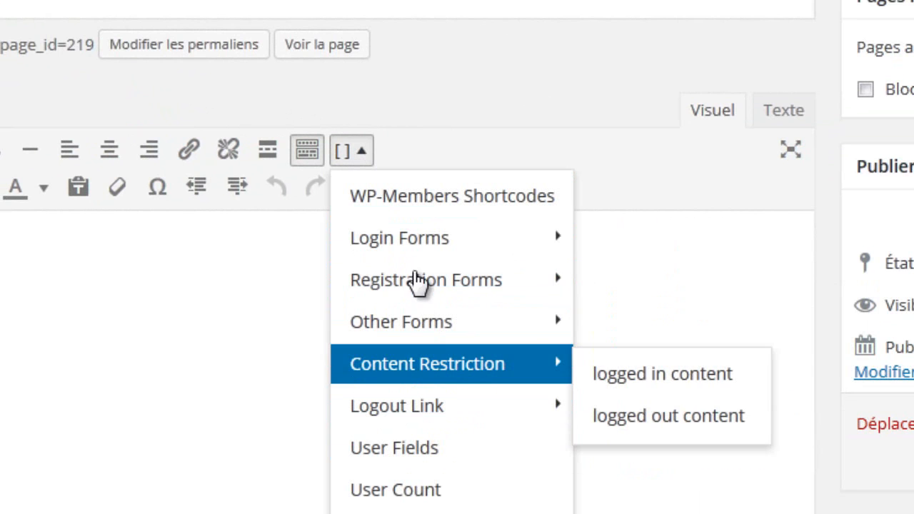
pyautogui.moveTo(461, 245)
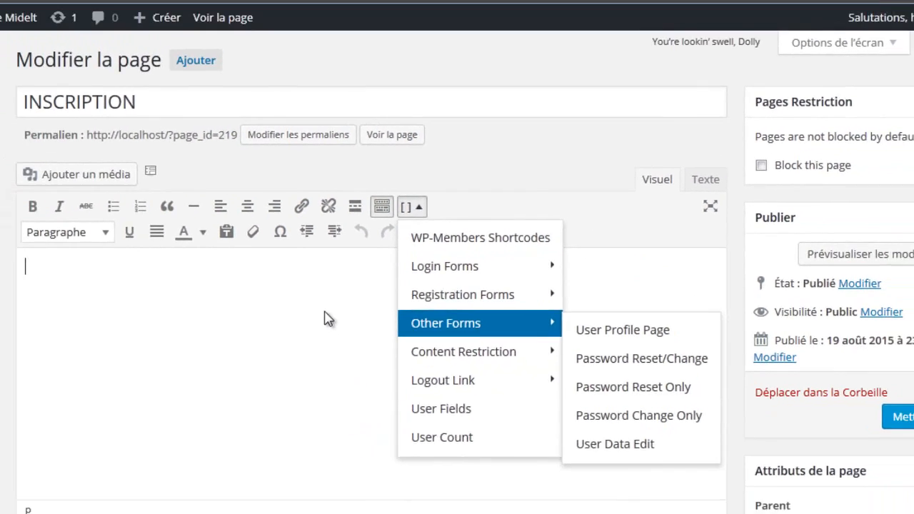
pyautogui.click(45, 261)
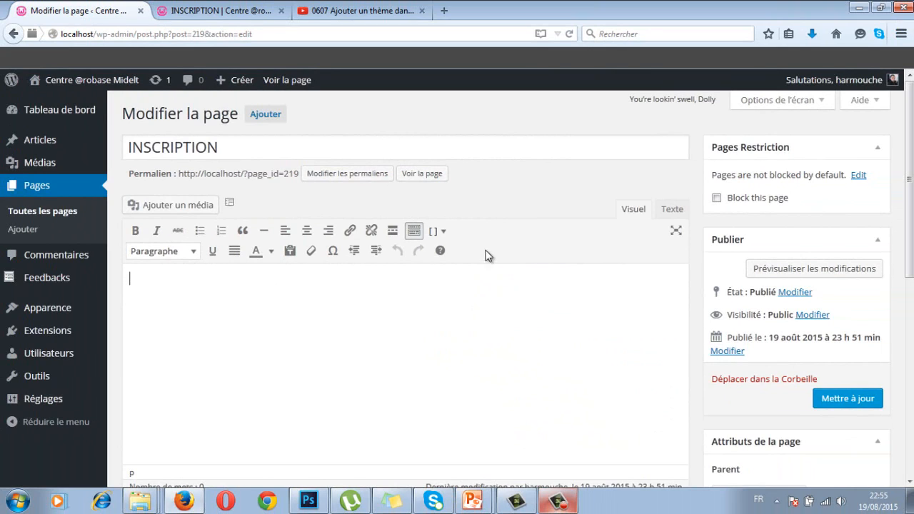
# Step: Insert the WP-Members basic registration form shortcode into the INSCRIPTION page and update the page
pyautogui.click(443, 232)
pyautogui.moveTo(448, 307)
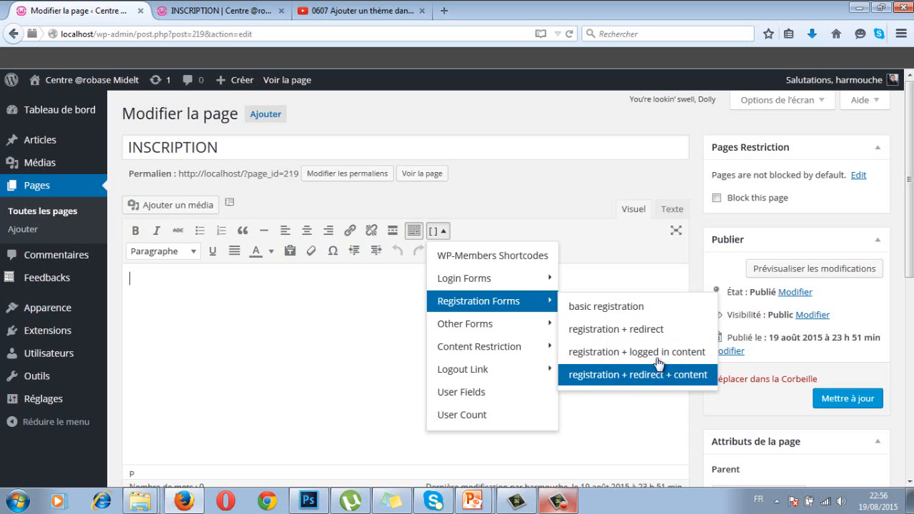
pyautogui.click(590, 307)
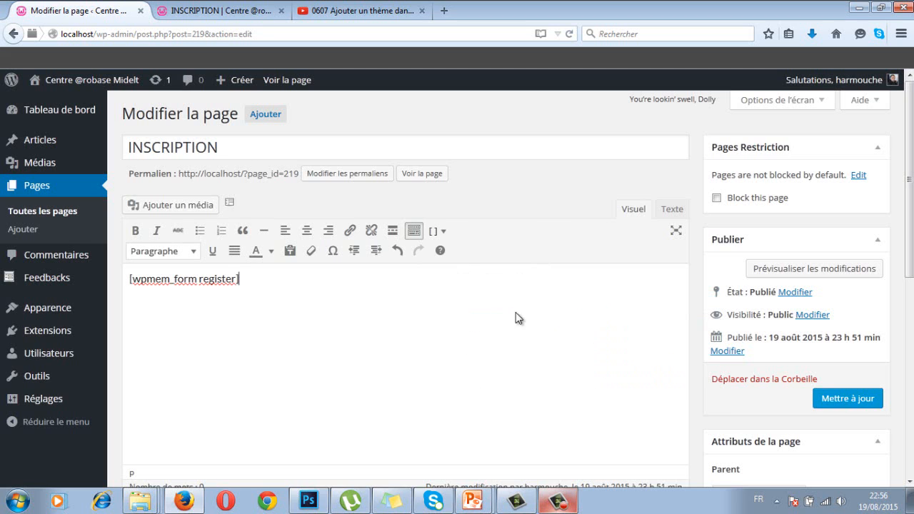
pyautogui.click(849, 400)
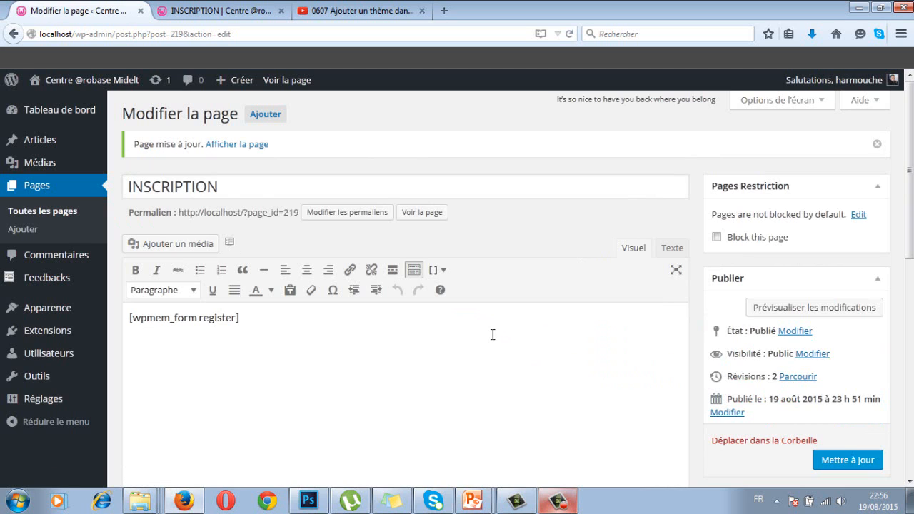
# Step: Edit the CONNEXION page to contain the WP-Members basic login form shortcode and update it
pyautogui.click(89, 229)
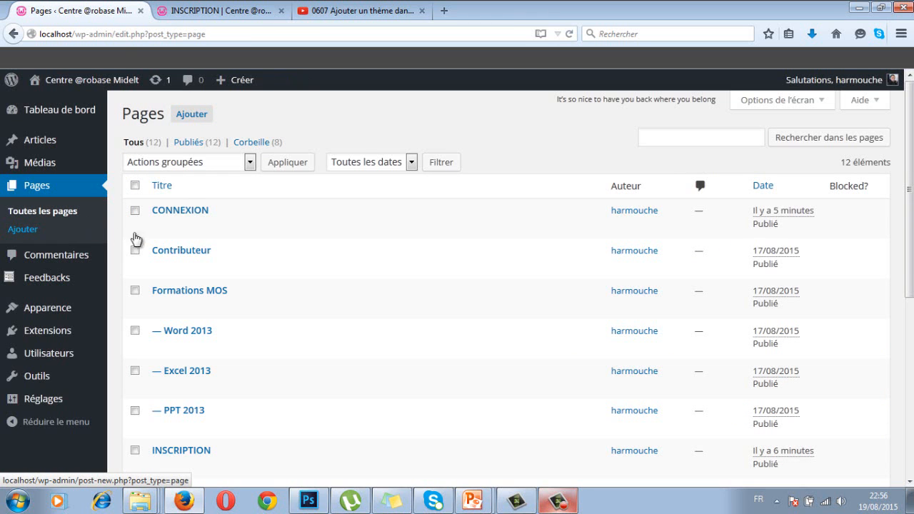
pyautogui.click(176, 214)
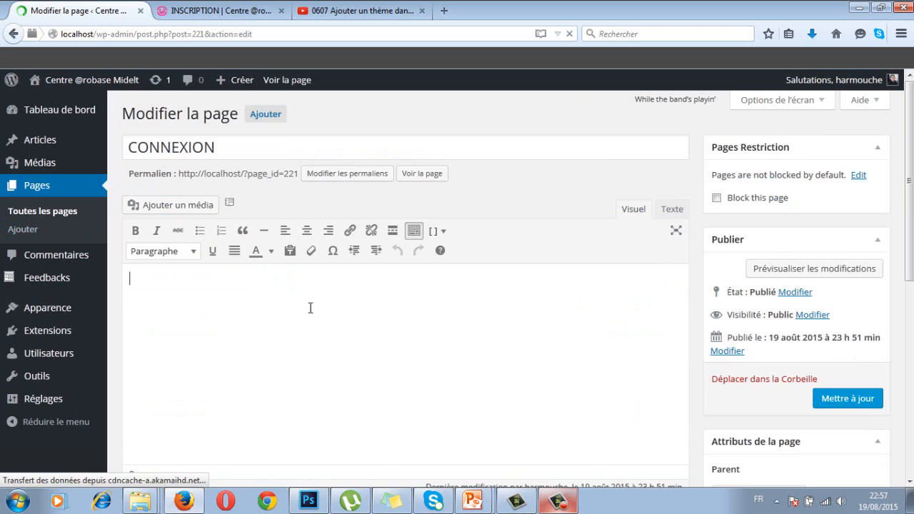
pyautogui.click(444, 232)
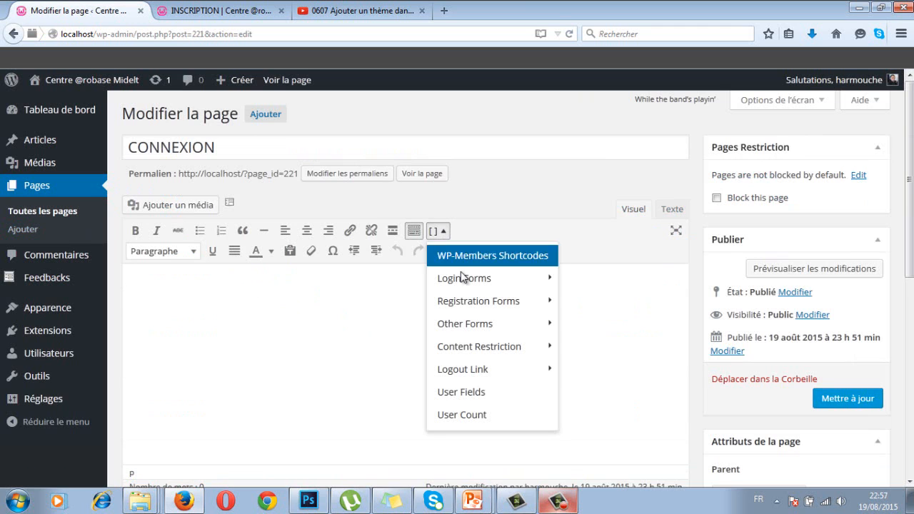
pyautogui.moveTo(461, 284)
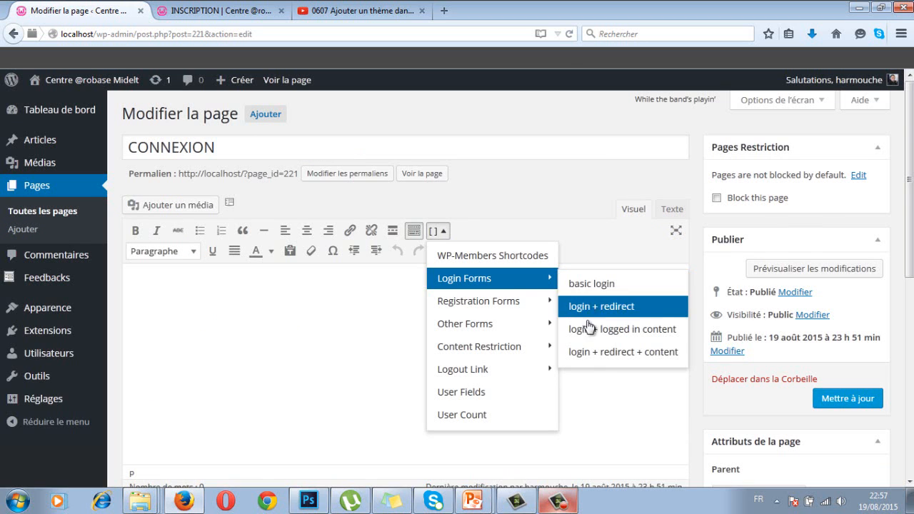
pyautogui.click(587, 286)
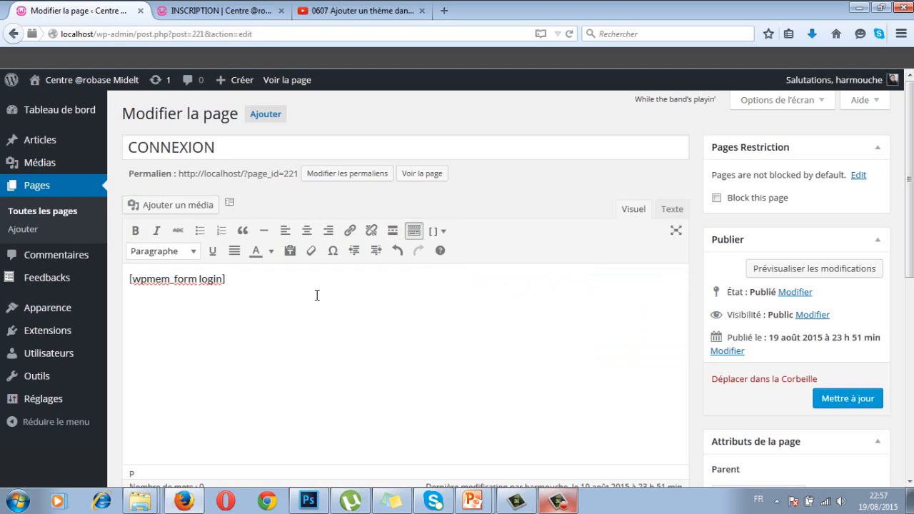
pyautogui.click(838, 398)
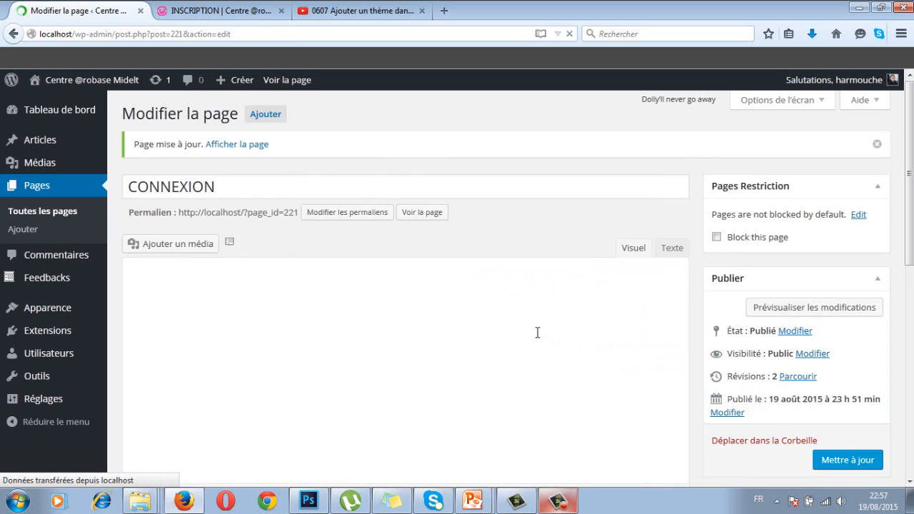
# Step: Open the PROFIL page for editing from the list of all pages, ready for content in its body
pyautogui.click(76, 205)
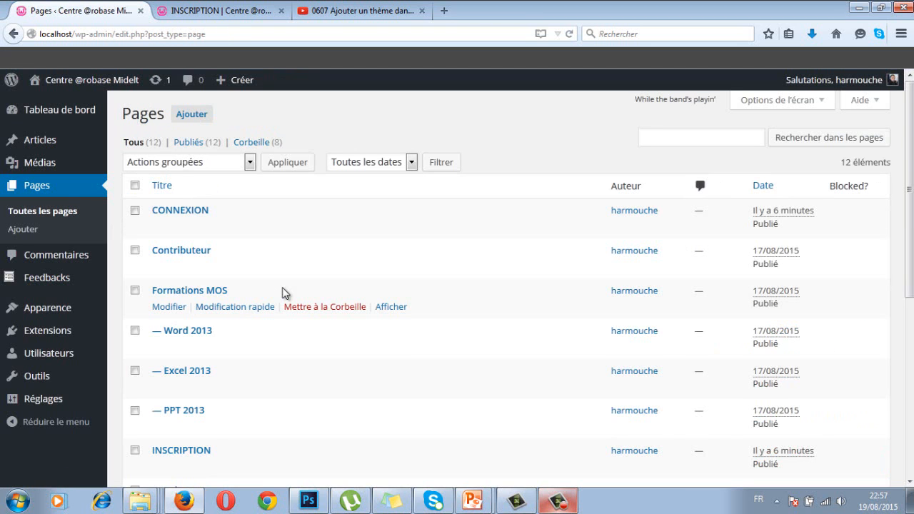
pyautogui.scroll(-1, 286, 293)
pyautogui.click(190, 457)
pyautogui.scroll(-3, 191, 457)
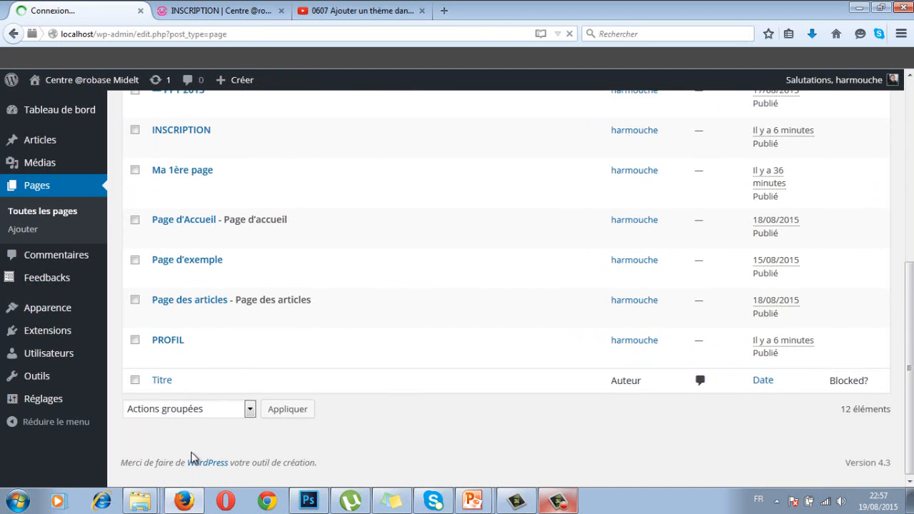
pyautogui.click(169, 341)
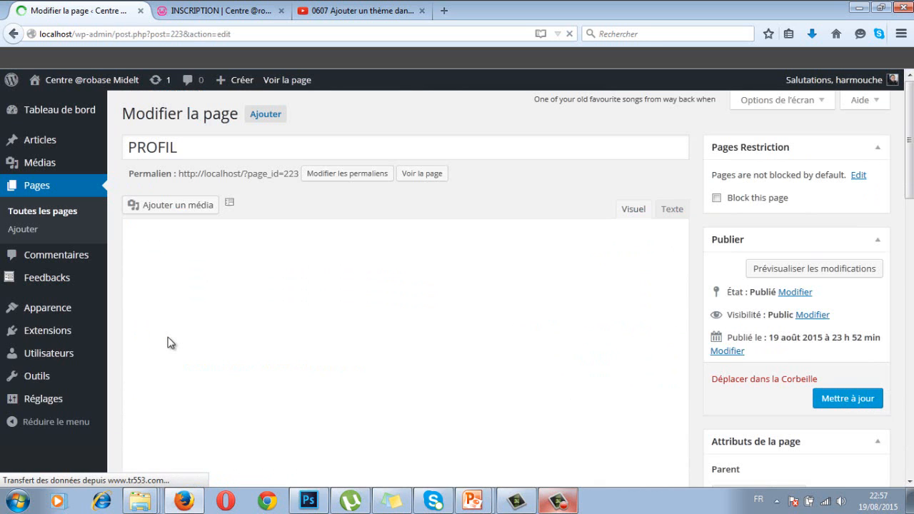
pyautogui.click(298, 298)
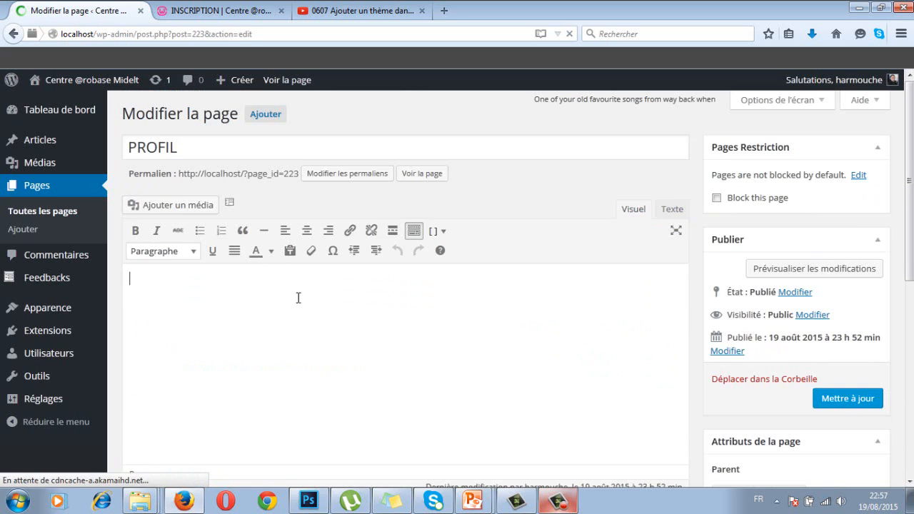
# Step: Insert the WP-Members User Profile Page shortcode into the PROFIL page and update the page
pyautogui.click(442, 232)
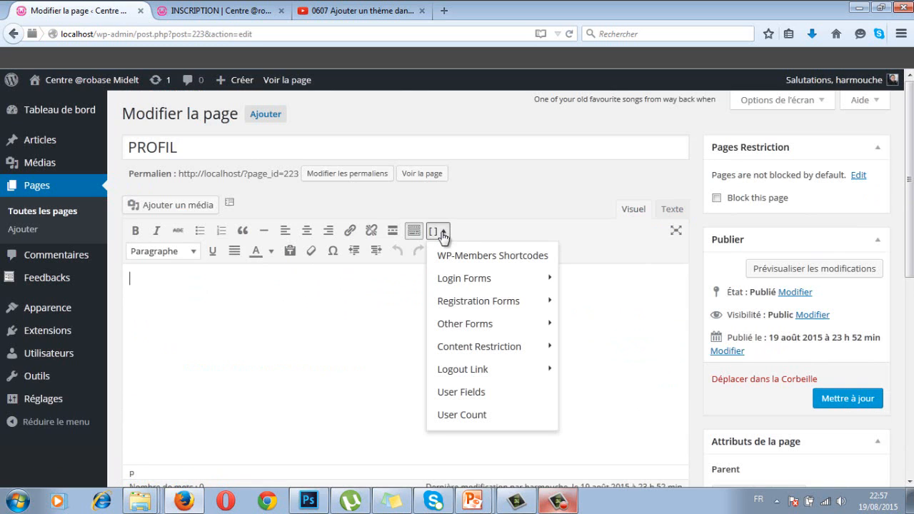
pyautogui.moveTo(454, 331)
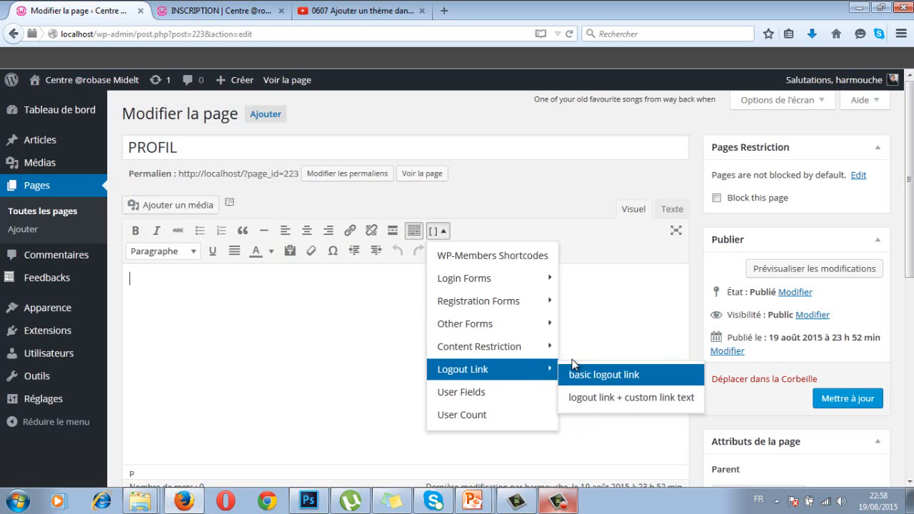
pyautogui.moveTo(554, 326)
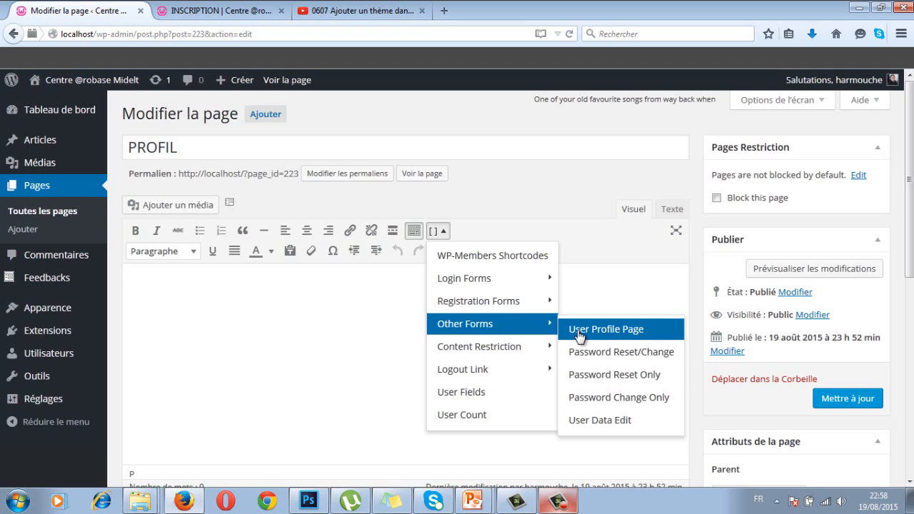
pyautogui.click(579, 336)
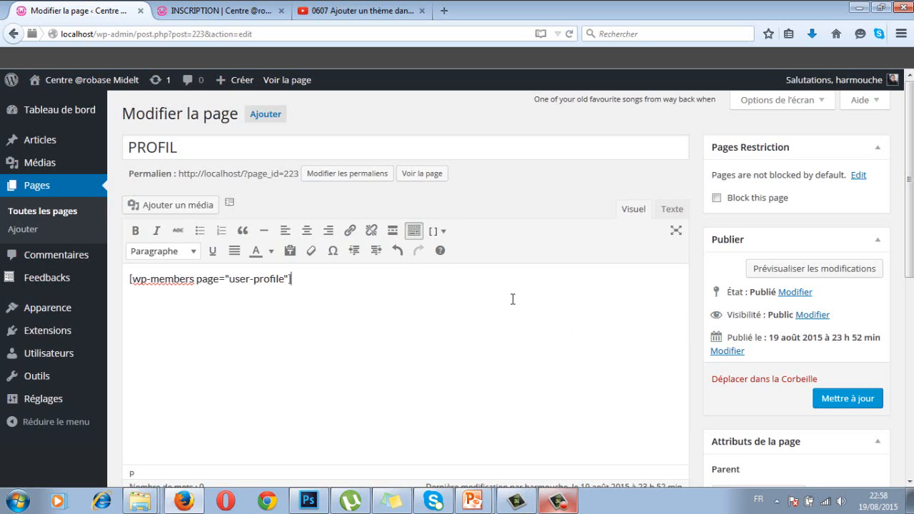
pyautogui.click(850, 403)
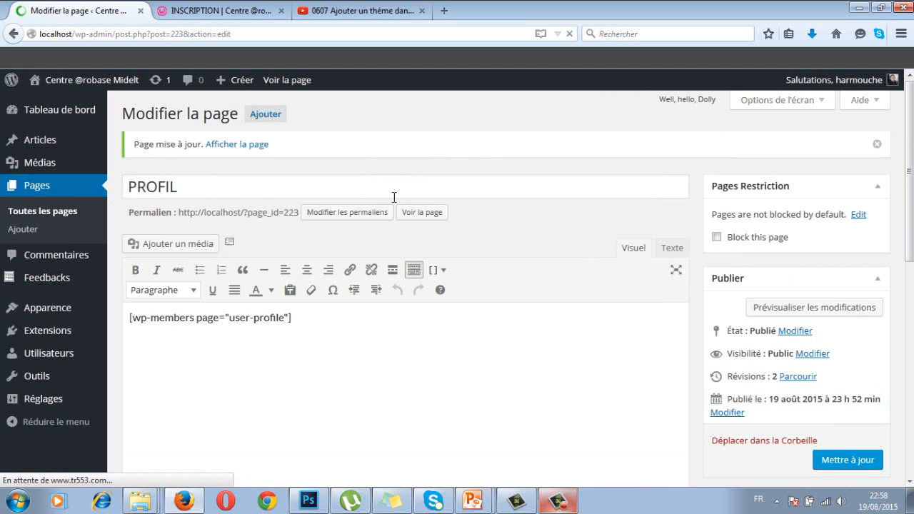
# Step: Switch to the live site and reload the INSCRIPTION page to check its new content
pyautogui.click(211, 14)
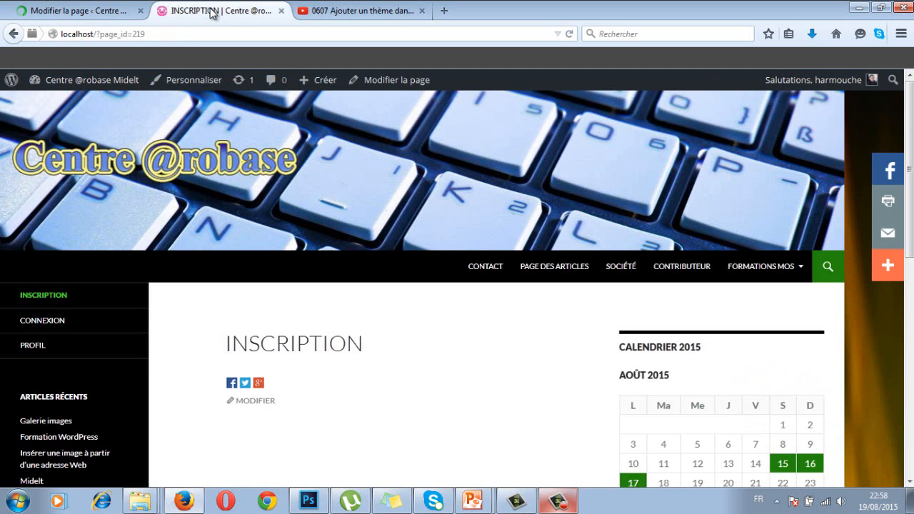
pyautogui.click(155, 34)
pyautogui.press('Return')
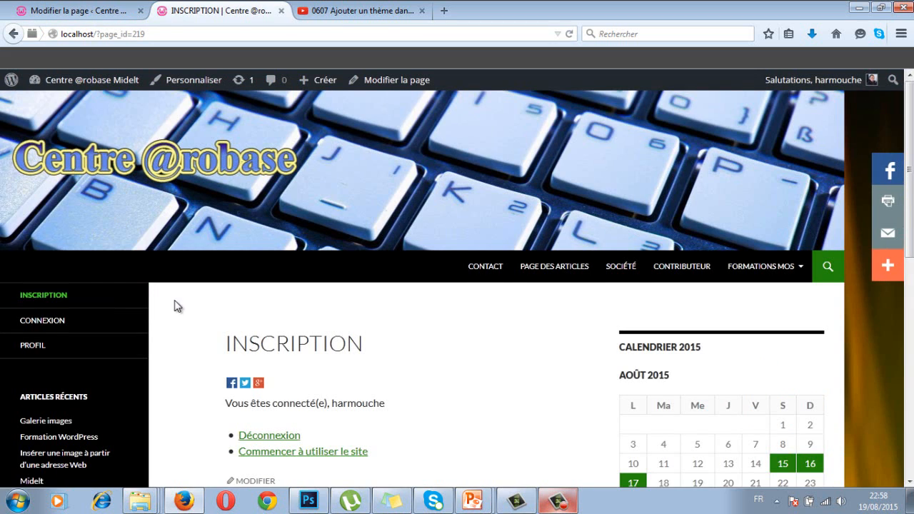
# Step: Log out of the live site and open the INSCRIPTION page as a visitor
pyautogui.scroll(-2, 177, 307)
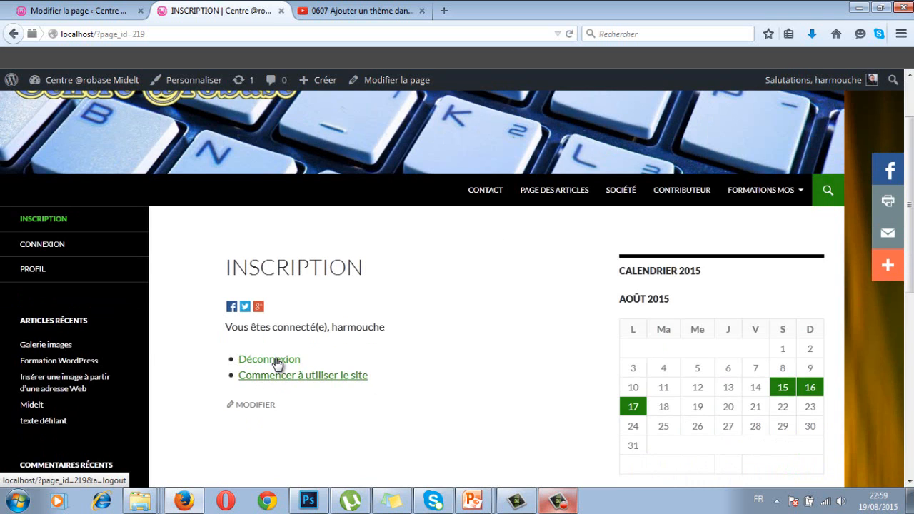
pyautogui.click(242, 365)
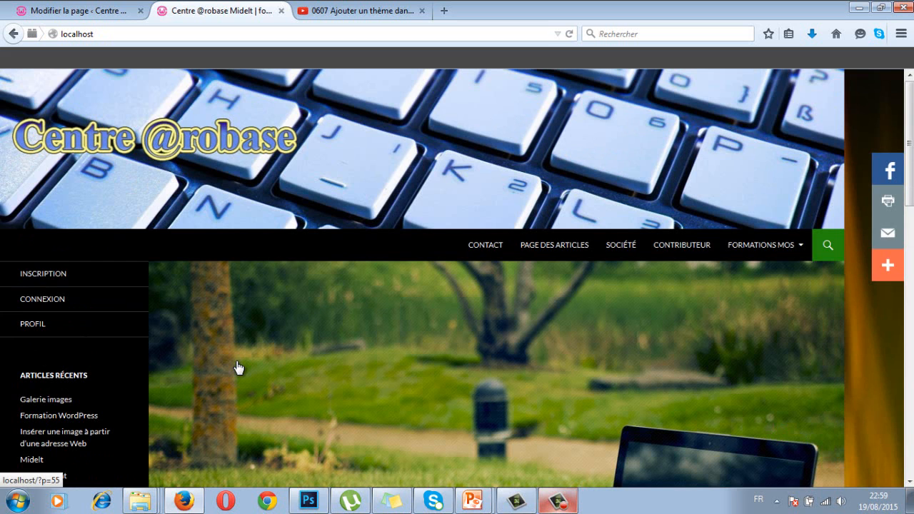
pyautogui.click(239, 368)
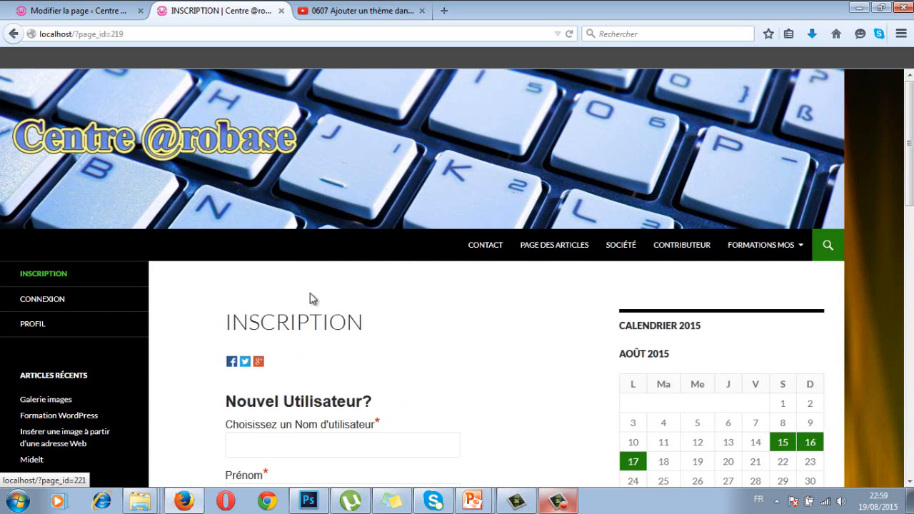
pyautogui.click(43, 298)
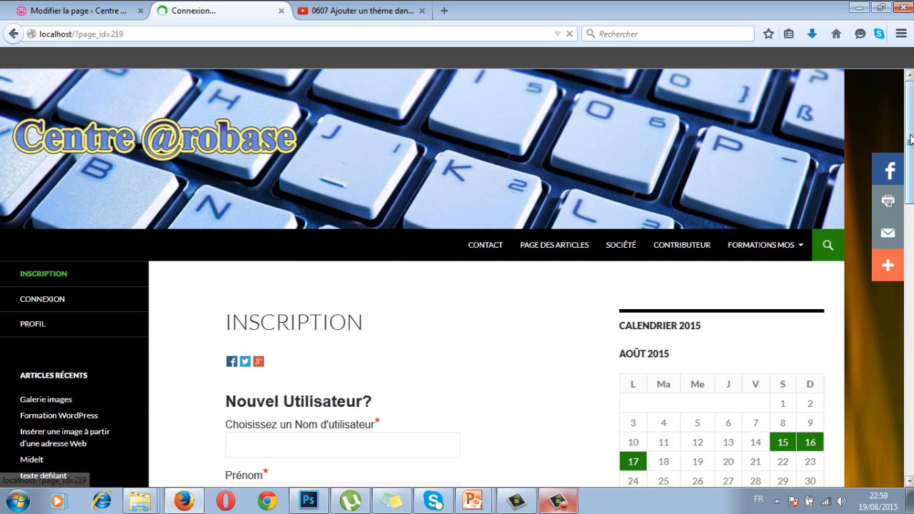
# Step: Examine the fields of the Nouvel Utilisateur registration form, from the user name down to the submit control
pyautogui.scroll(-5, 911, 169)
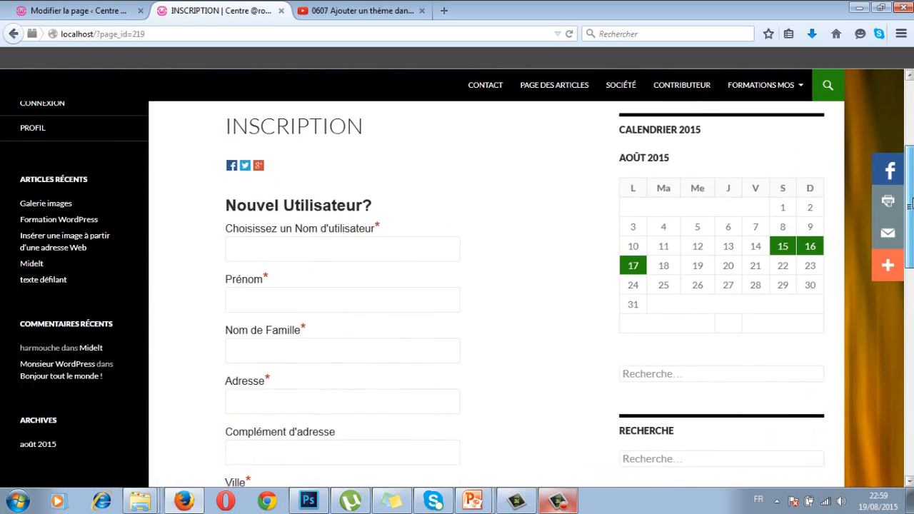
pyautogui.click(240, 238)
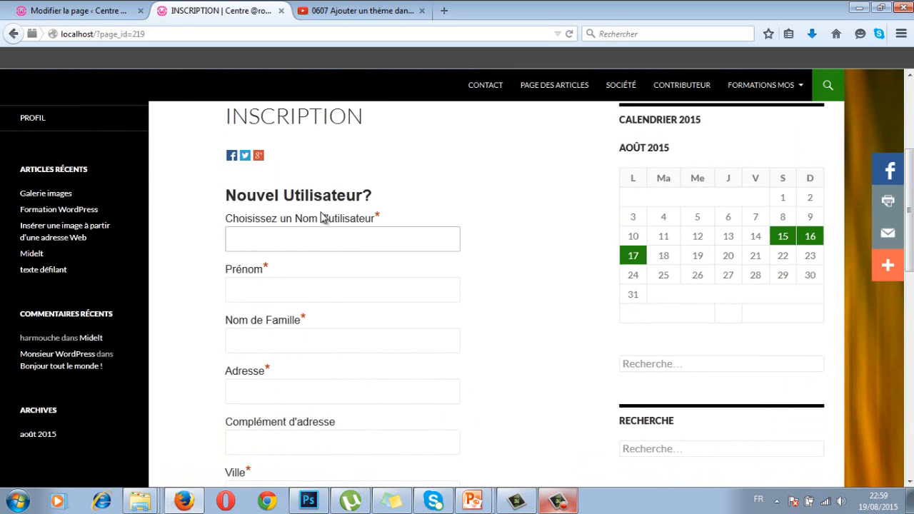
pyautogui.click(250, 244)
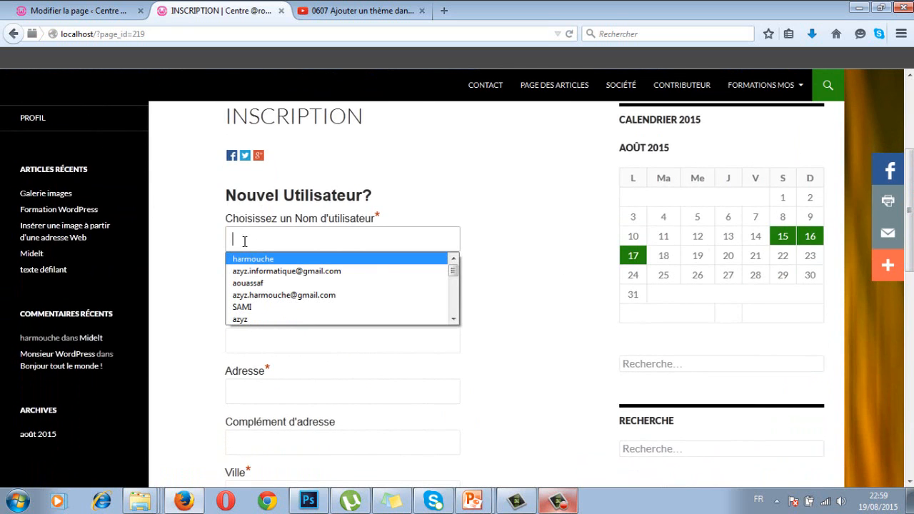
pyautogui.click(241, 236)
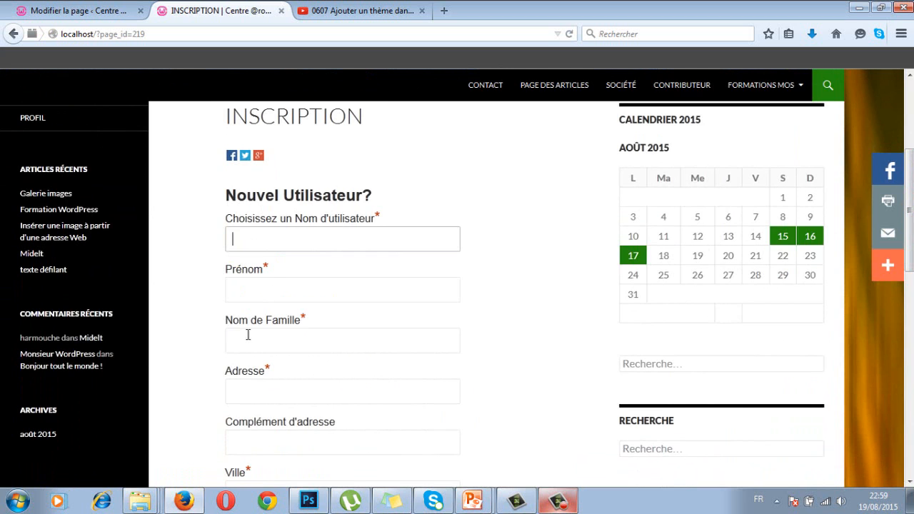
pyautogui.scroll(-1, 292, 350)
pyautogui.scroll(-2, 278, 353)
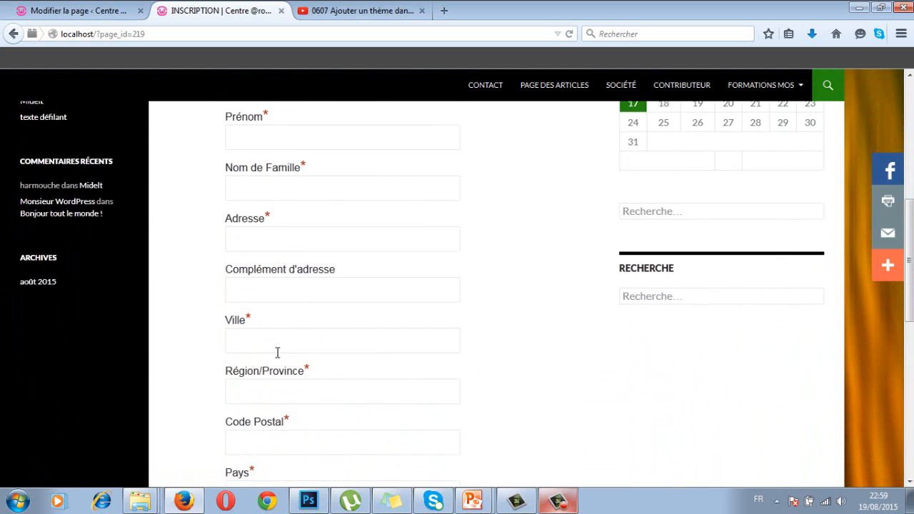
pyautogui.scroll(-3, 274, 362)
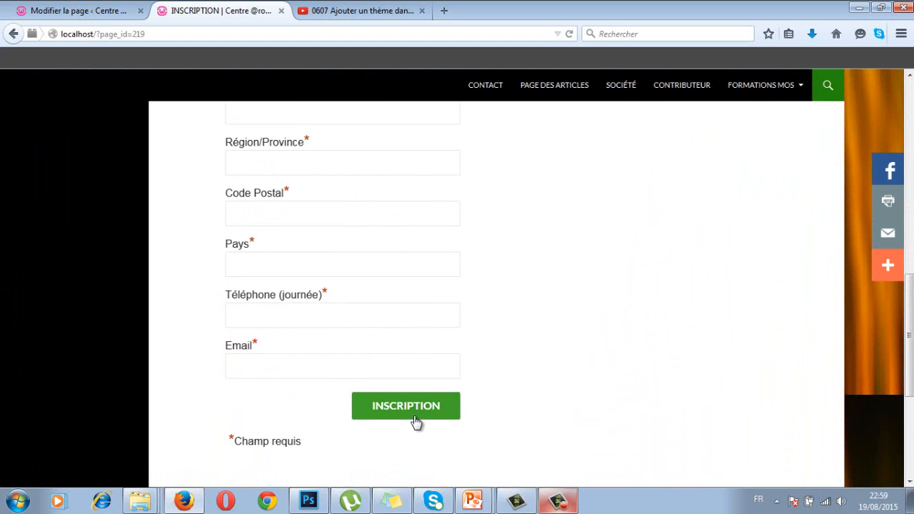
pyautogui.scroll(4, 414, 417)
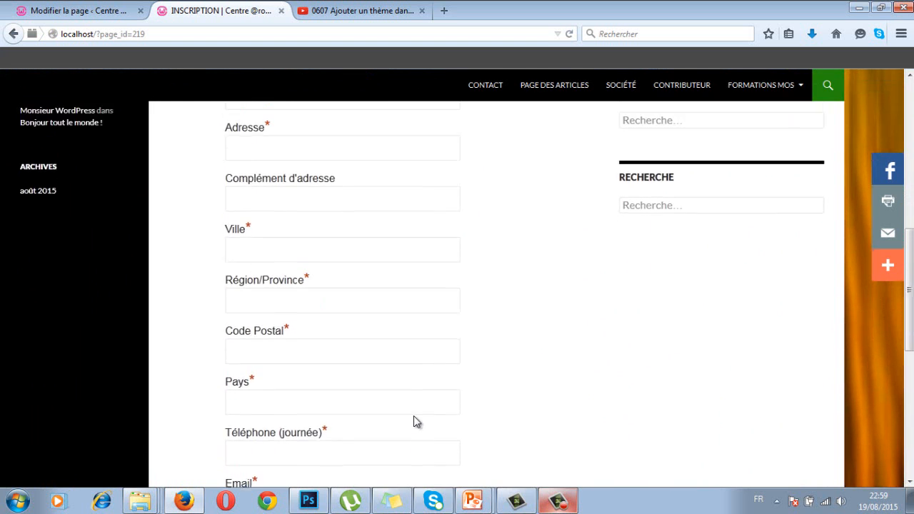
pyautogui.scroll(1, 413, 421)
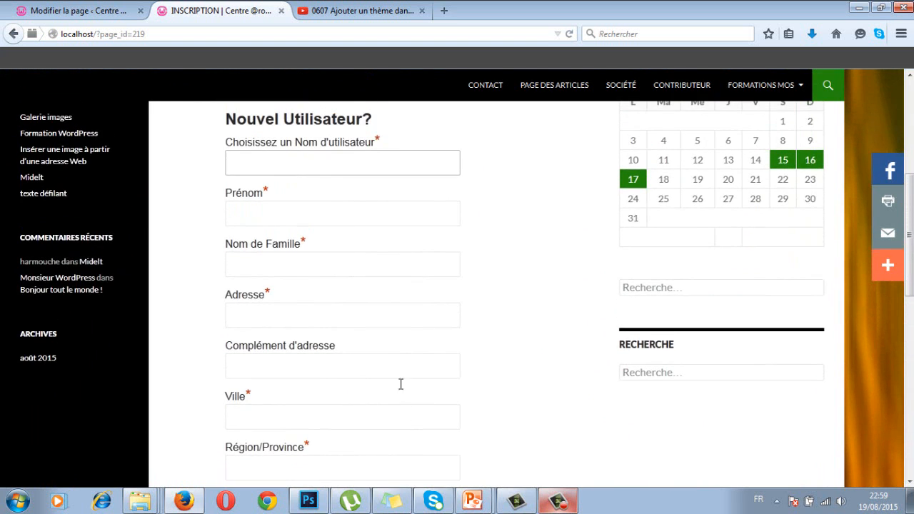
# Step: Fill in the first name, family name and street address in the registration form
pyautogui.click(255, 210)
pyautogui.click(256, 211)
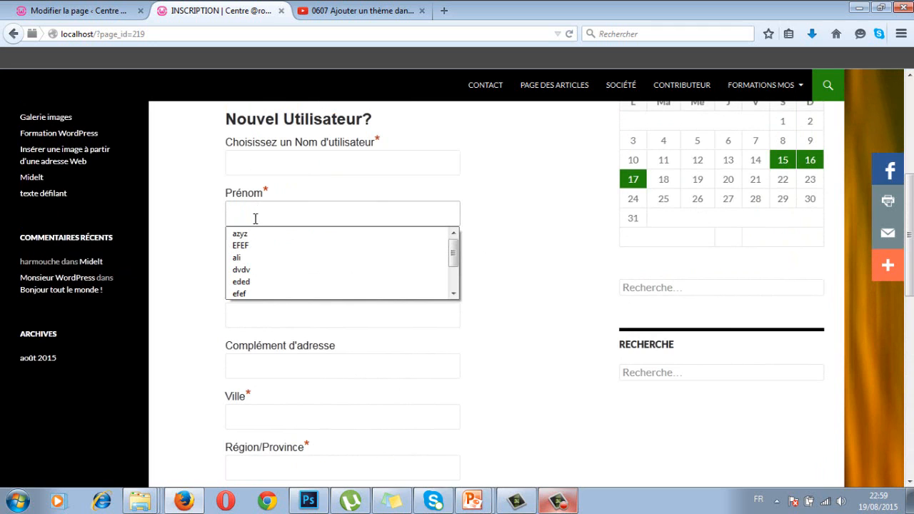
pyautogui.click(255, 234)
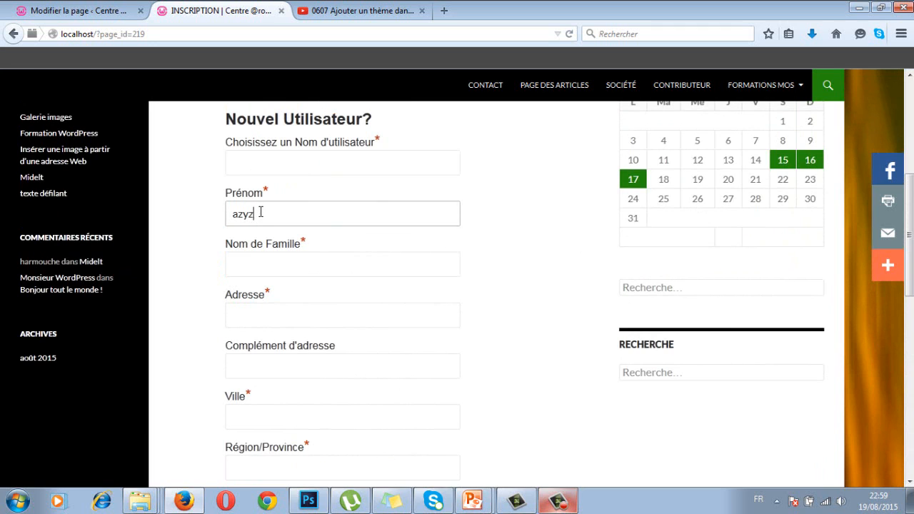
pyautogui.write('1')
pyautogui.click(270, 261)
pyautogui.click(267, 271)
pyautogui.click(261, 284)
pyautogui.click(267, 314)
pyautogui.click(267, 315)
pyautogui.click(270, 335)
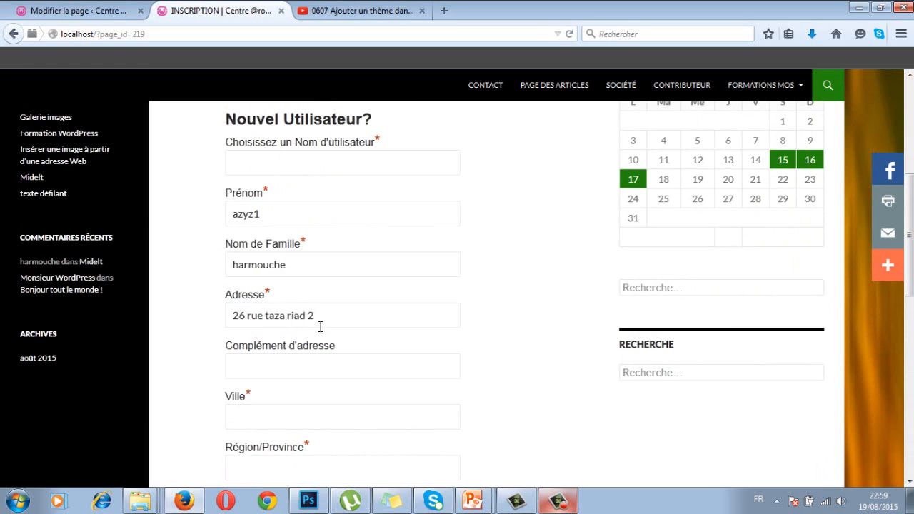
# Step: Leave the additional address line blank and fill in the city and region in the registration form
pyautogui.click(270, 365)
pyautogui.scroll(-2, 272, 363)
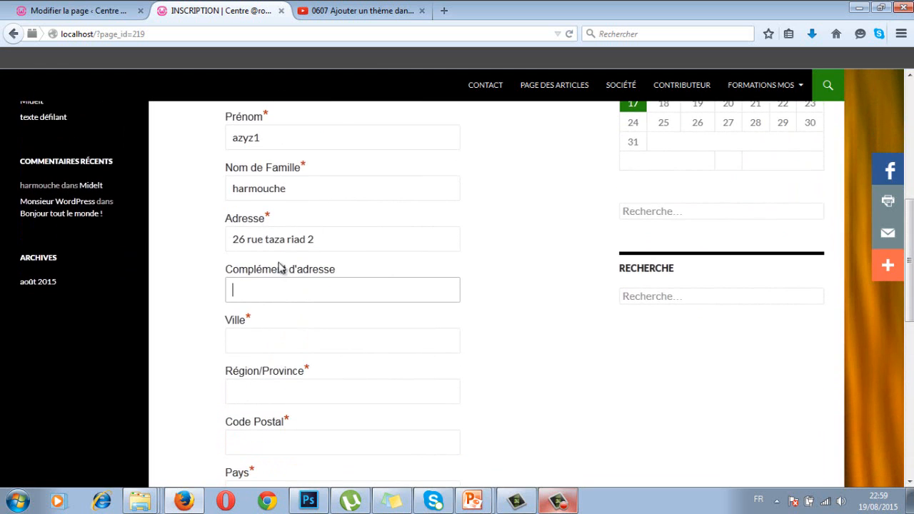
pyautogui.click(258, 340)
pyautogui.click(257, 341)
pyautogui.click(244, 362)
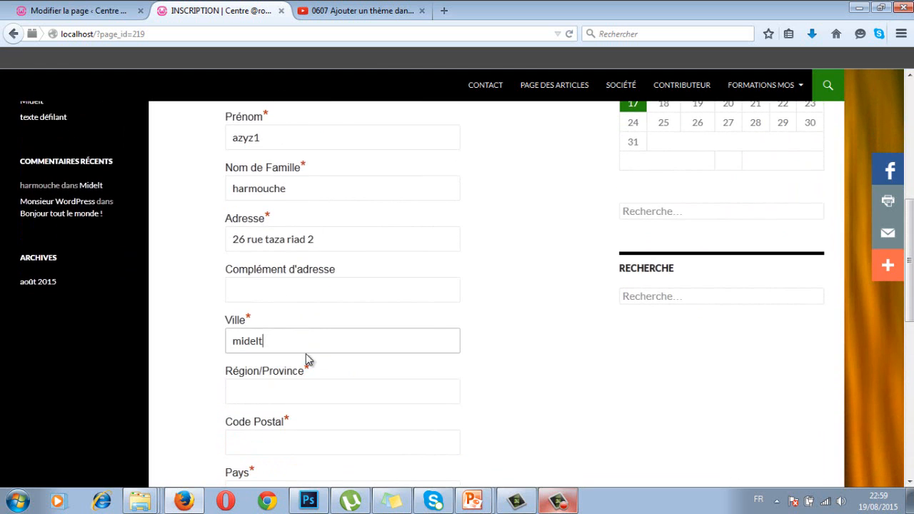
pyautogui.click(268, 388)
pyautogui.click(266, 387)
pyautogui.click(272, 407)
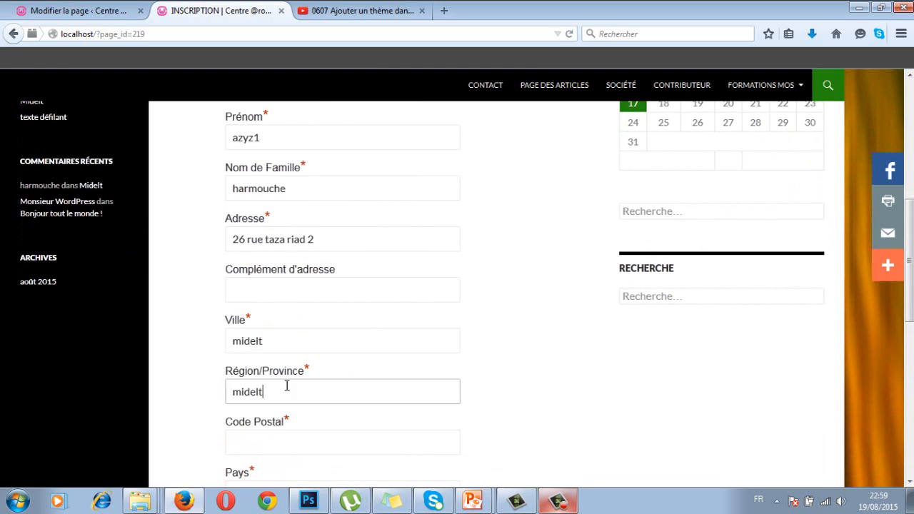
# Step: Fill in the postal code and country in the registration form
pyautogui.scroll(-2, 317, 375)
pyautogui.scroll(-3, 316, 374)
pyautogui.click(272, 289)
pyautogui.click(260, 310)
pyautogui.click(264, 341)
pyautogui.click(264, 341)
pyautogui.click(262, 360)
# Step: Enter the daytime phone number and e-mail address, and try submitting the registration with the user name left blank
pyautogui.scroll(-1, 303, 342)
pyautogui.scroll(-2, 303, 341)
pyautogui.click(264, 314)
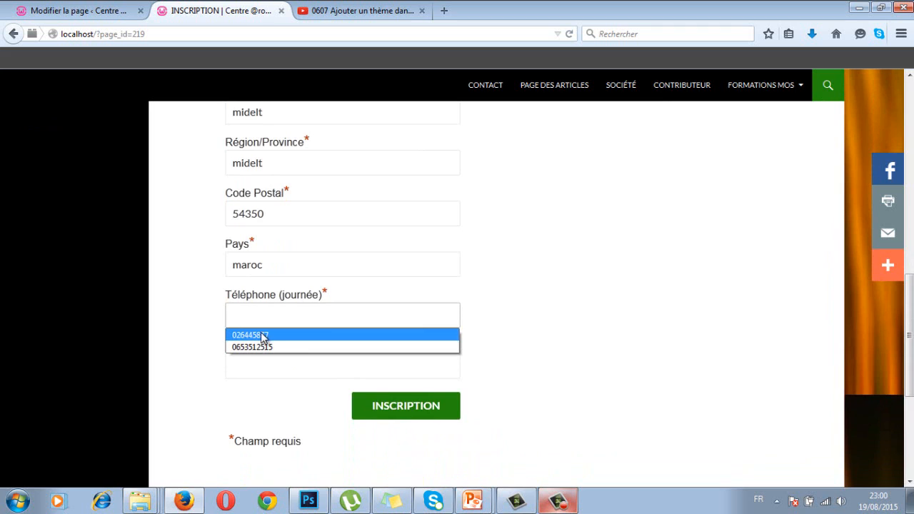
pyautogui.click(262, 336)
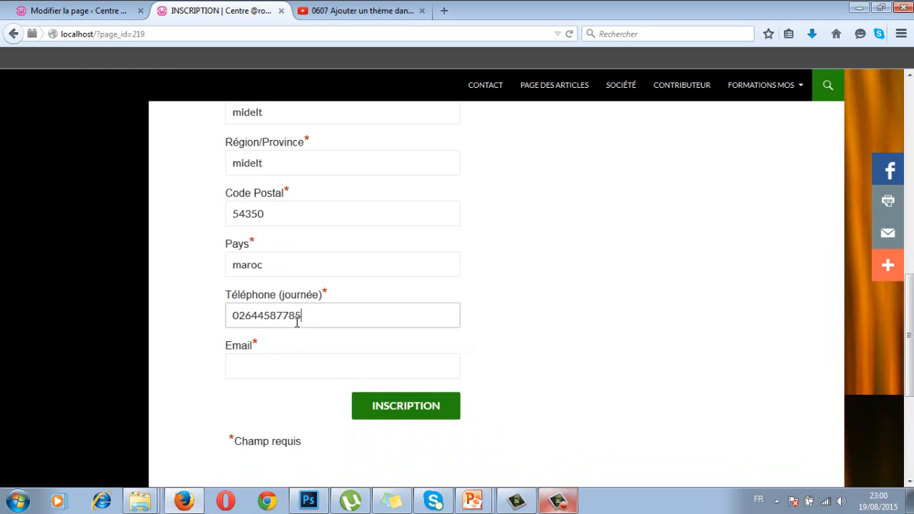
pyautogui.click(258, 362)
pyautogui.click(258, 362)
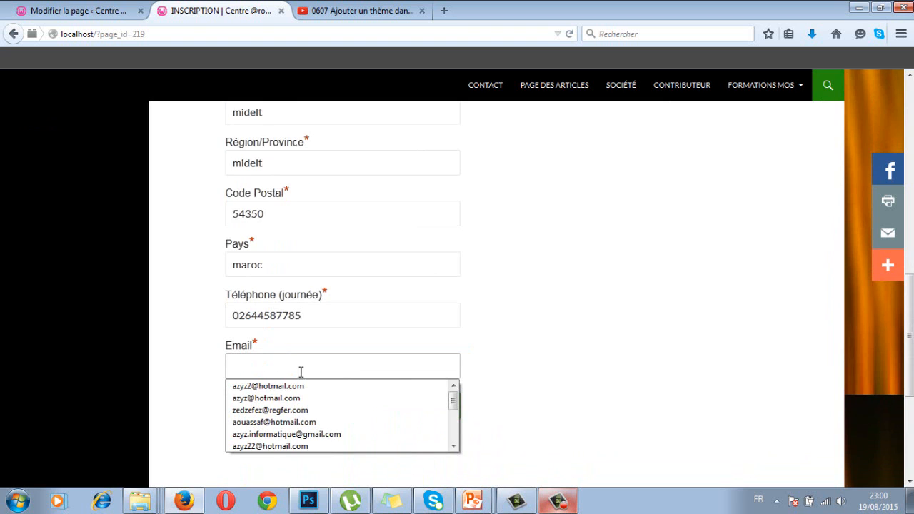
pyautogui.click(318, 434)
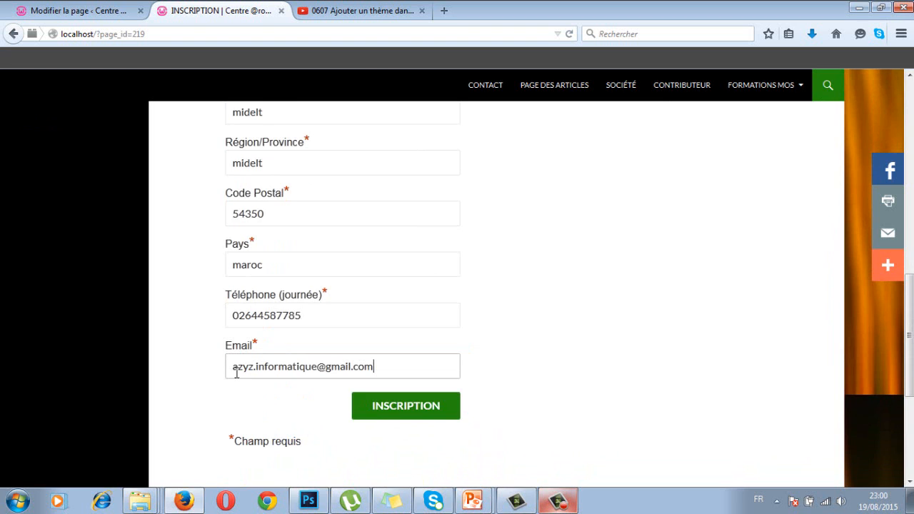
pyautogui.click(401, 410)
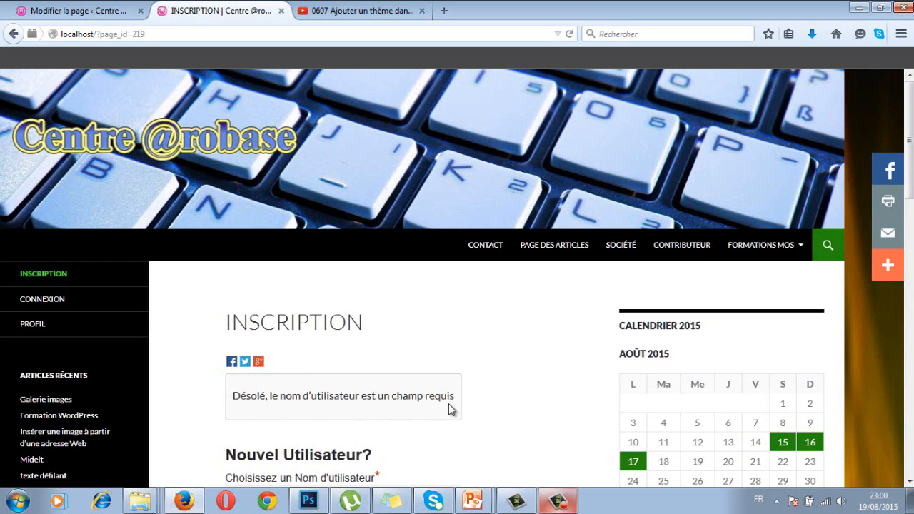
# Step: Enter a user name in the required field and submit the registration form again
pyautogui.scroll(-5, 450, 407)
pyautogui.scroll(-1, 449, 405)
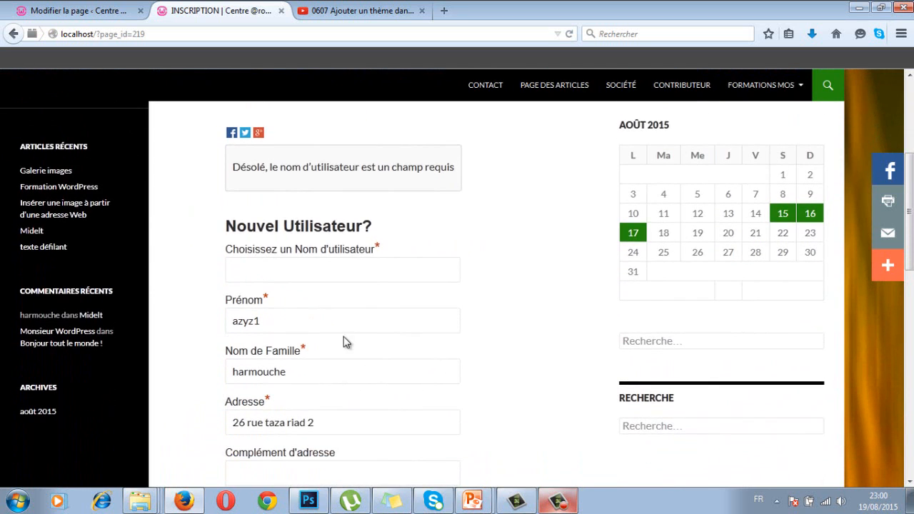
pyautogui.click(266, 271)
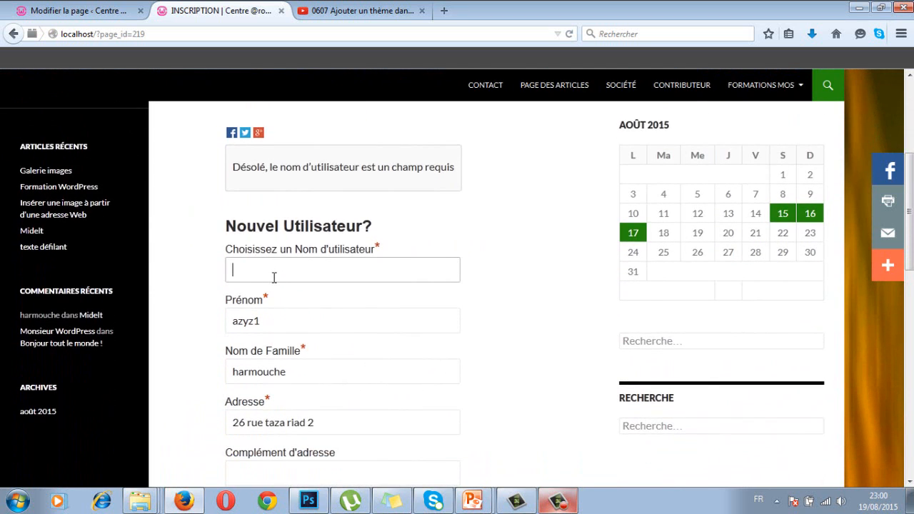
pyautogui.write('harmouche')
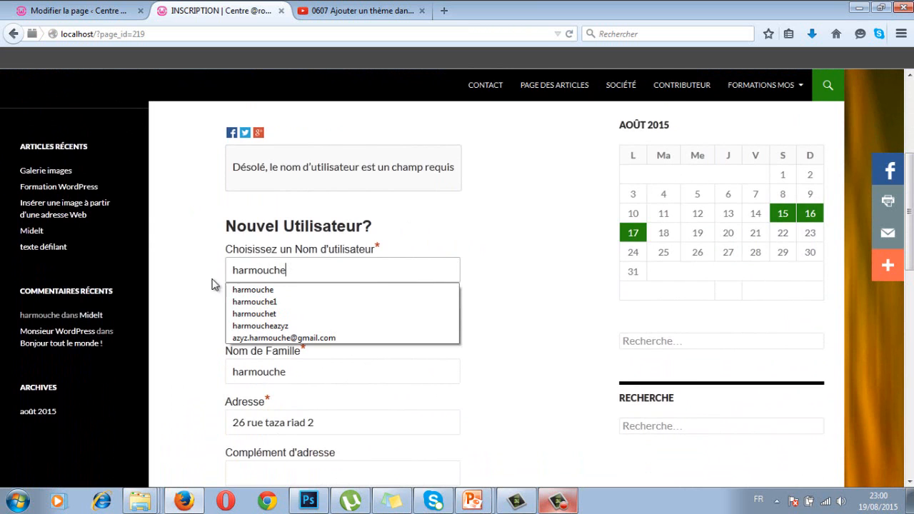
pyautogui.click(184, 293)
pyautogui.scroll(-6, 193, 289)
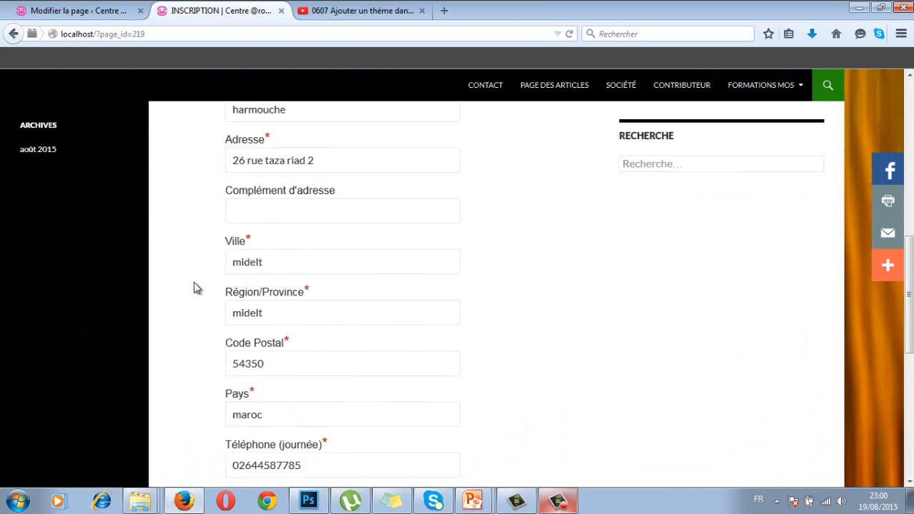
pyautogui.scroll(-6, 193, 289)
pyautogui.click(408, 360)
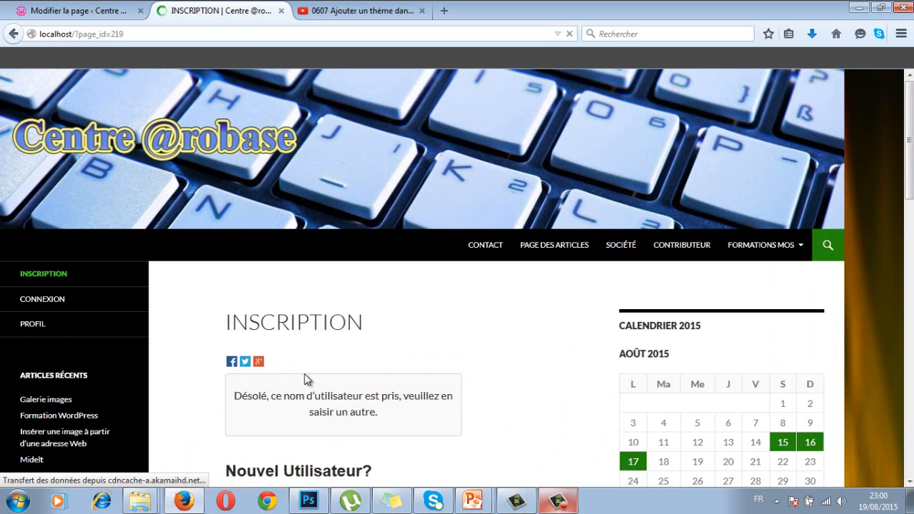
# Step: Remove the last letter of the user name to make it different and resubmit the registration form
pyautogui.scroll(-2, 279, 414)
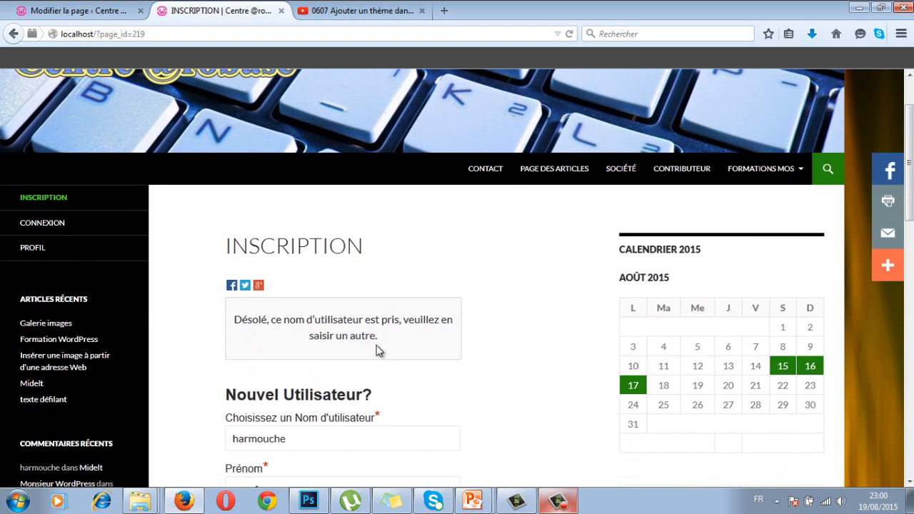
pyautogui.scroll(-2, 361, 382)
pyautogui.click(297, 364)
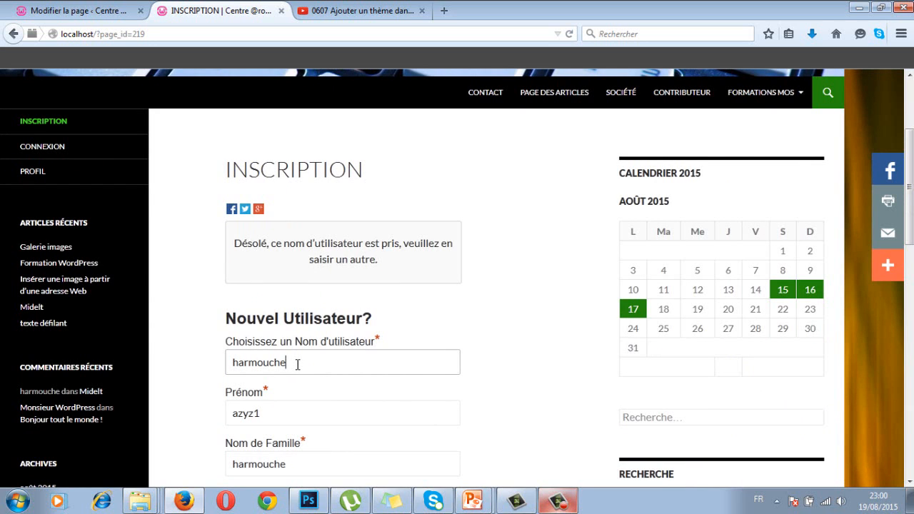
pyautogui.press('BackSpace')
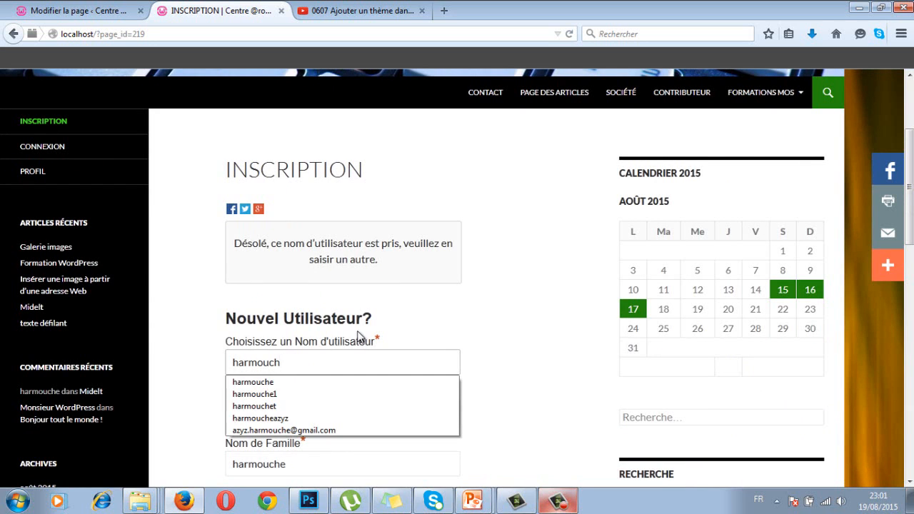
pyautogui.click(203, 352)
pyautogui.scroll(-10, 442, 357)
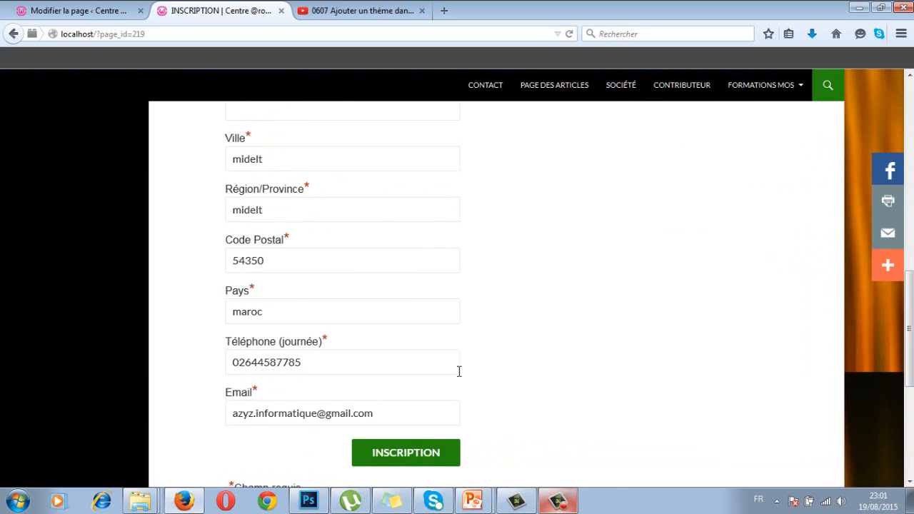
pyautogui.click(423, 382)
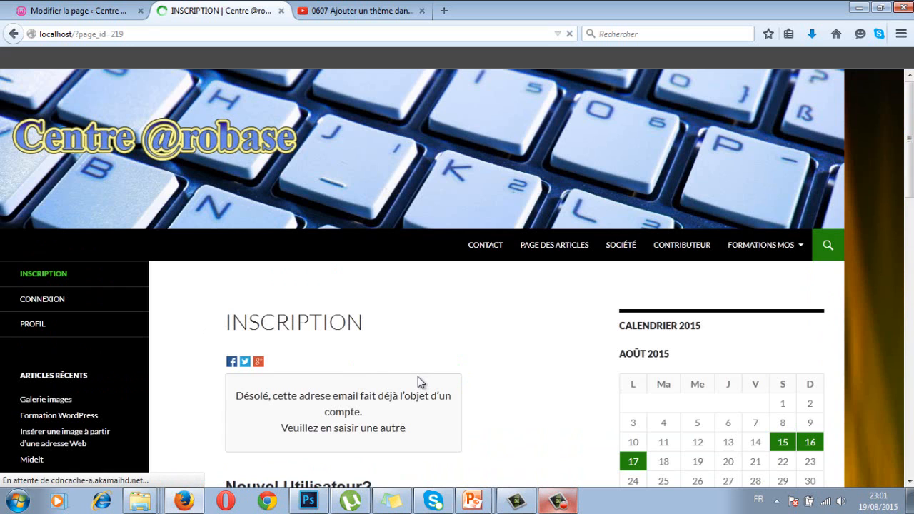
# Step: Add a 1 before the @ sign in the registration form's e-mail address and resubmit the registration
pyautogui.scroll(-3, 371, 376)
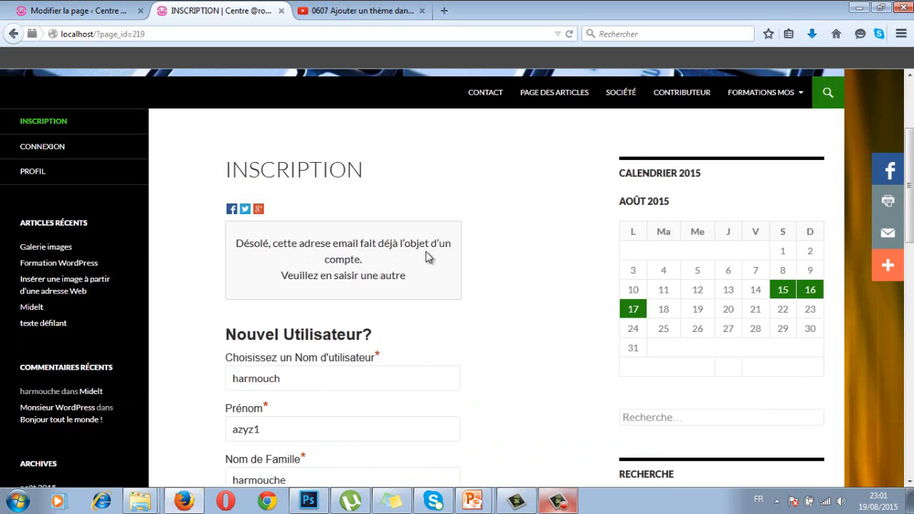
pyautogui.scroll(-10, 226, 286)
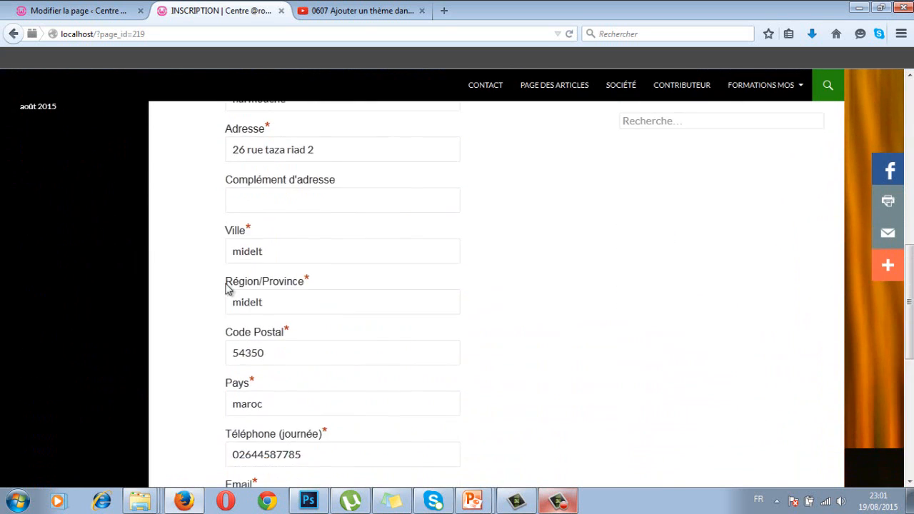
pyautogui.scroll(-5, 224, 292)
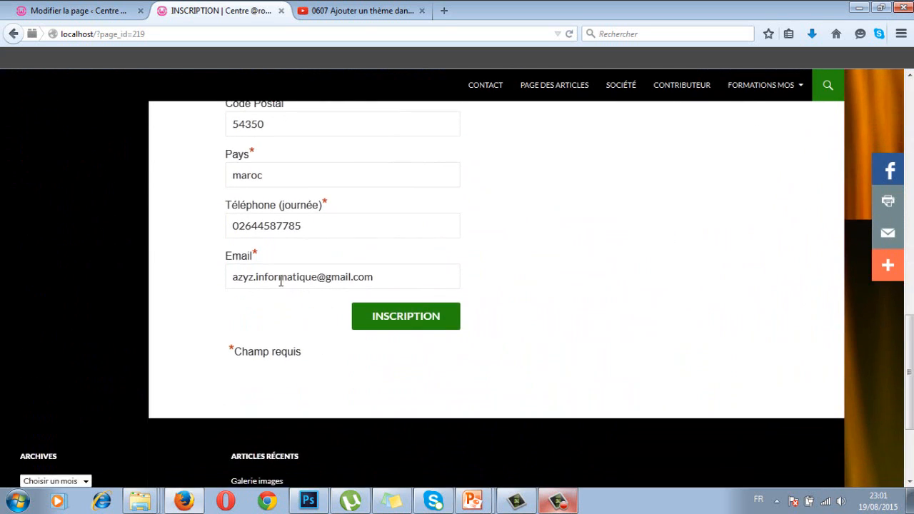
pyautogui.click(318, 278)
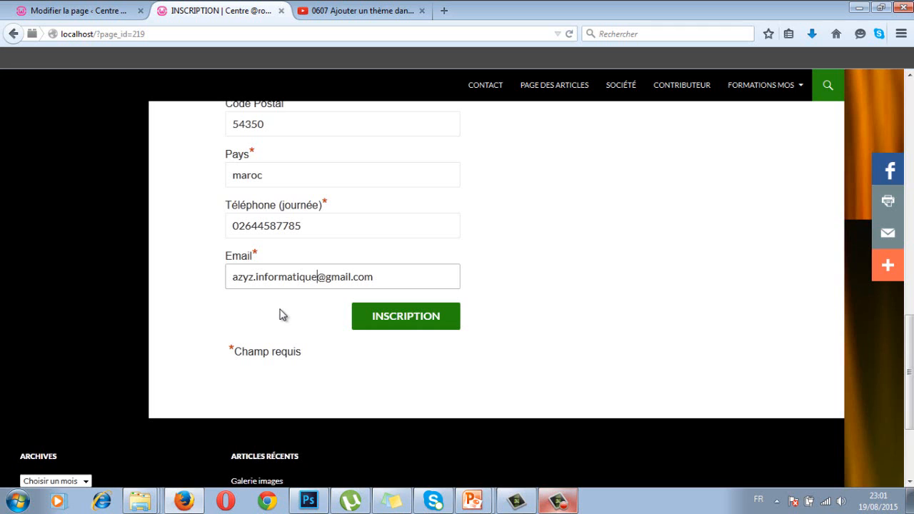
pyautogui.write('1')
pyautogui.click(376, 318)
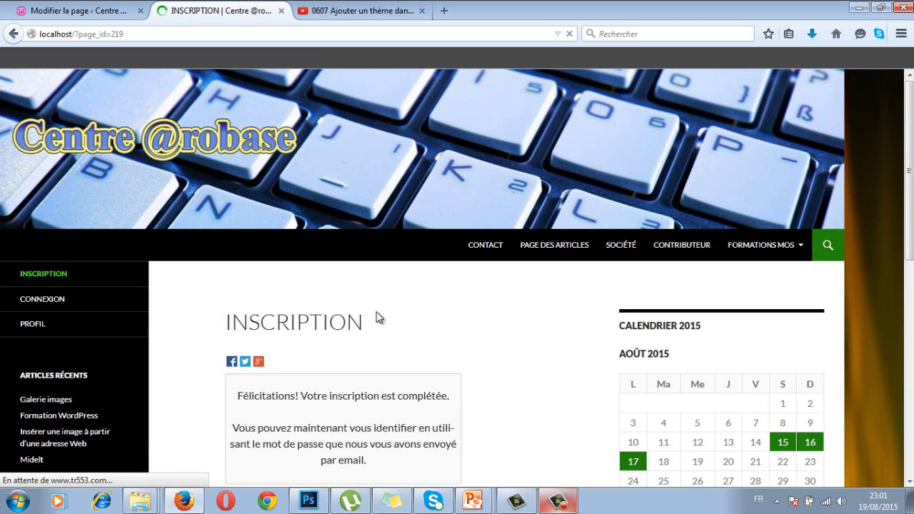
# Step: Review the registration confirmation, and log in from the CONNEXION page with the prefilled user name and password
pyautogui.scroll(-2, 376, 317)
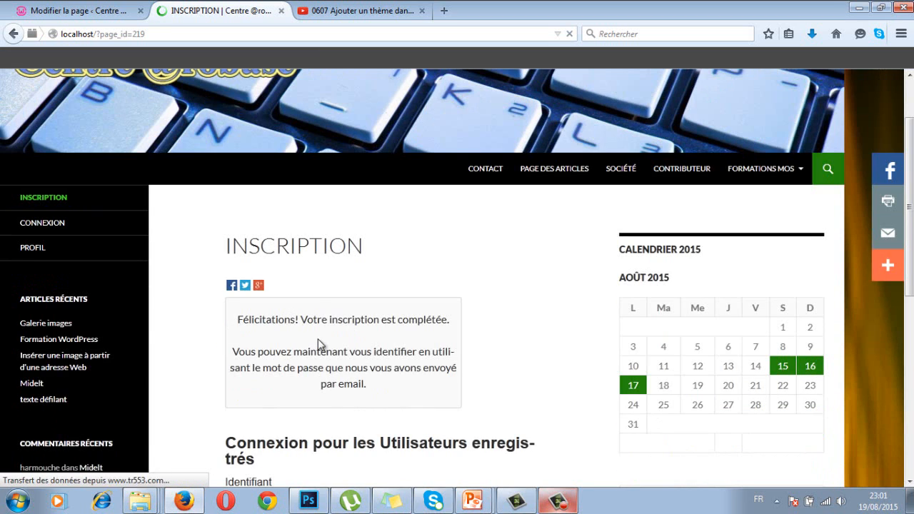
pyautogui.scroll(-6, 428, 331)
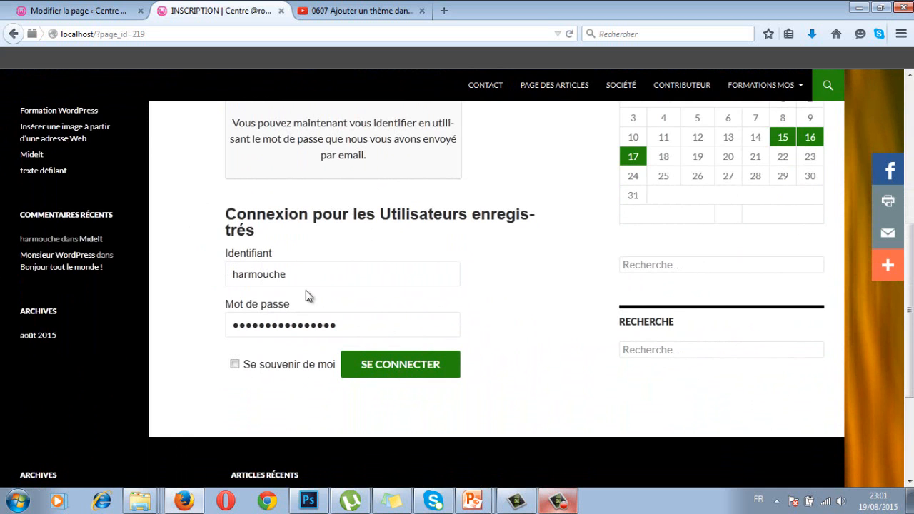
pyautogui.scroll(5, 315, 313)
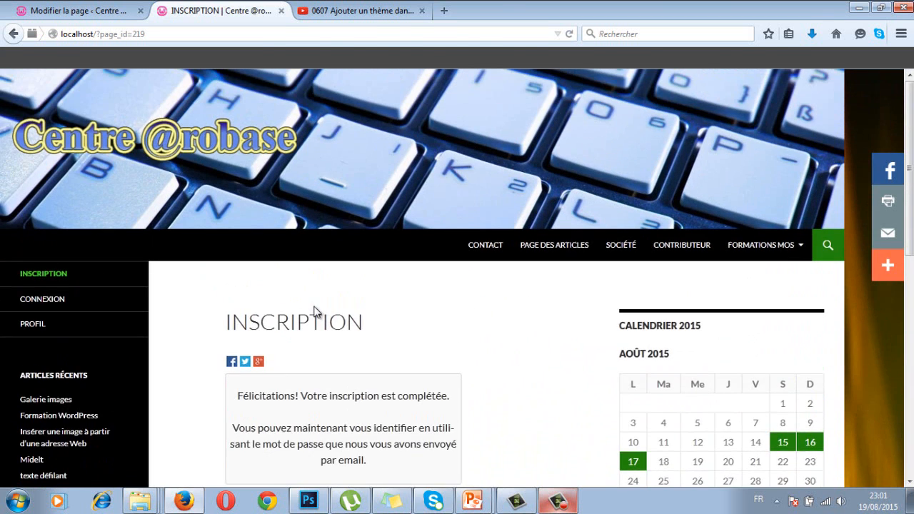
pyautogui.scroll(-5, 315, 313)
pyautogui.scroll(2, 320, 322)
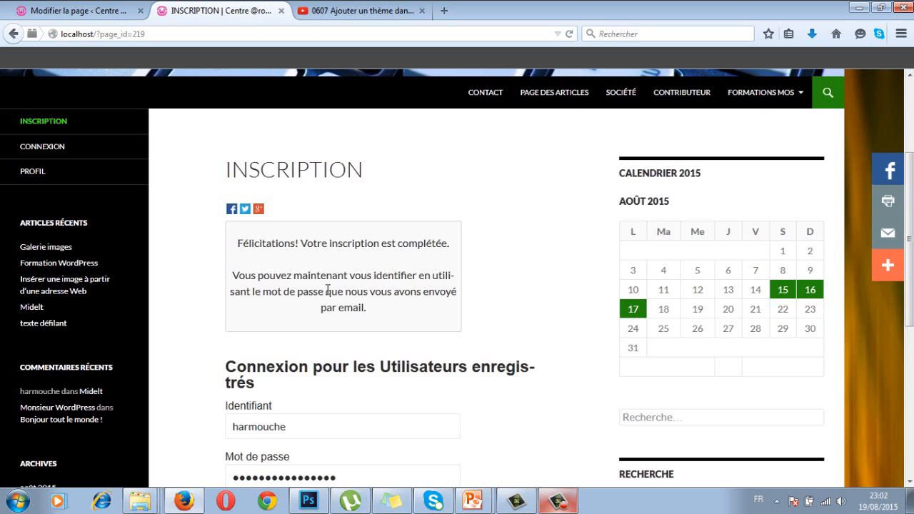
pyautogui.click(62, 152)
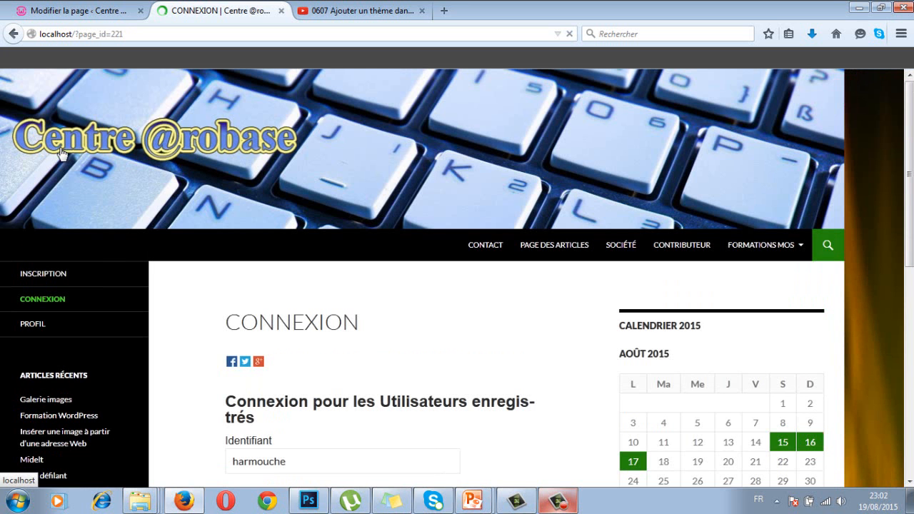
pyautogui.scroll(-2, 184, 229)
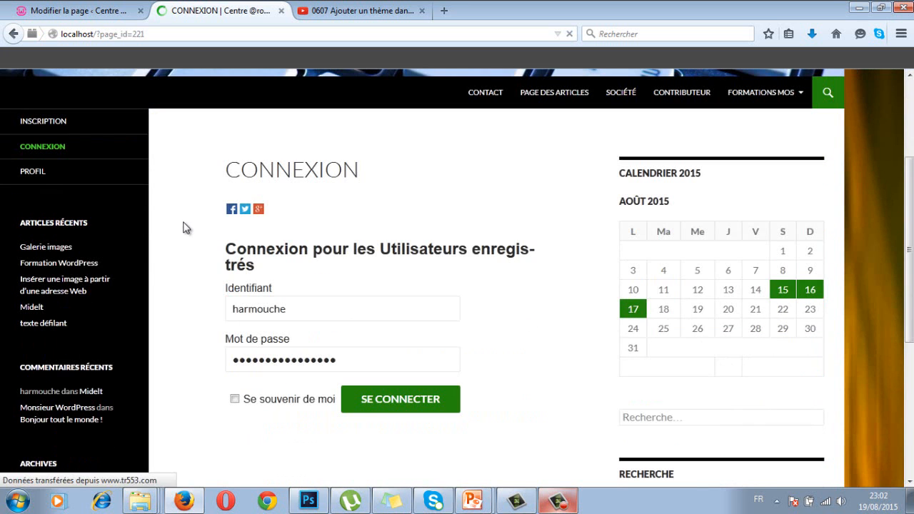
pyautogui.moveTo(326, 311); pyautogui.dragTo(196, 312)
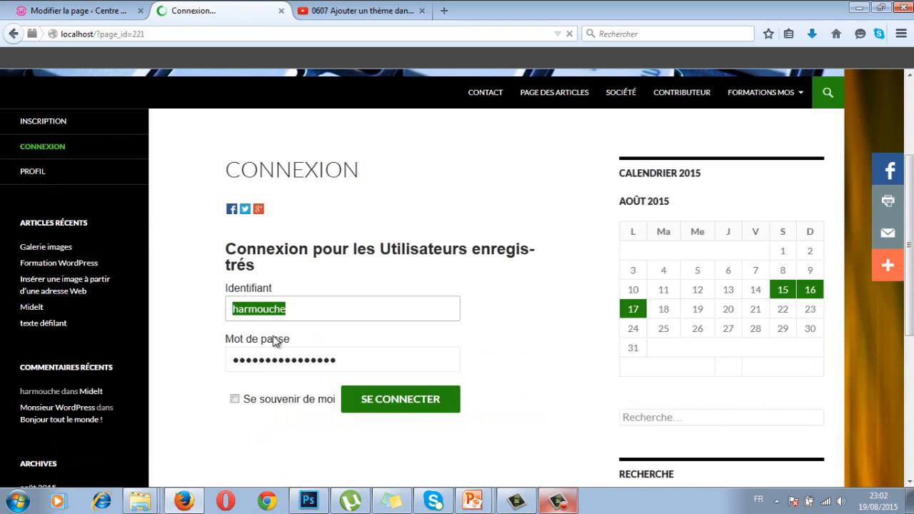
pyautogui.moveTo(364, 359); pyautogui.dragTo(196, 361)
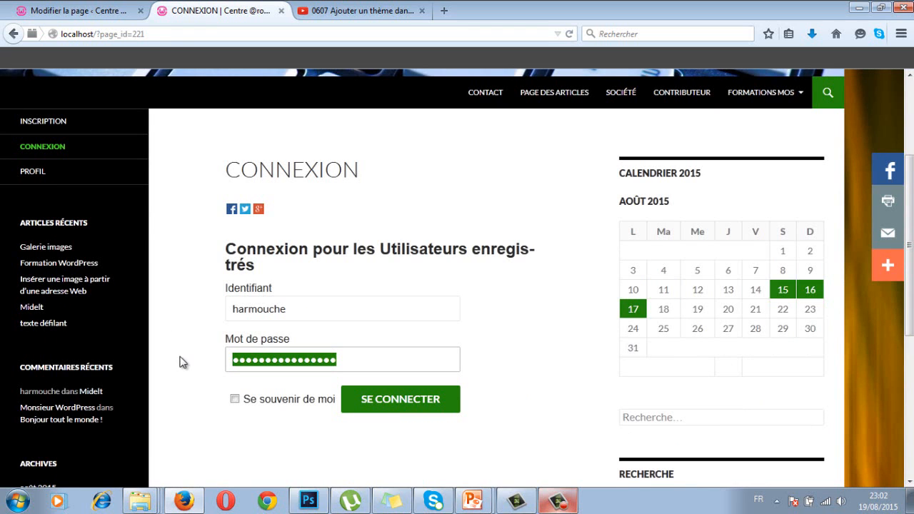
pyautogui.click(300, 311)
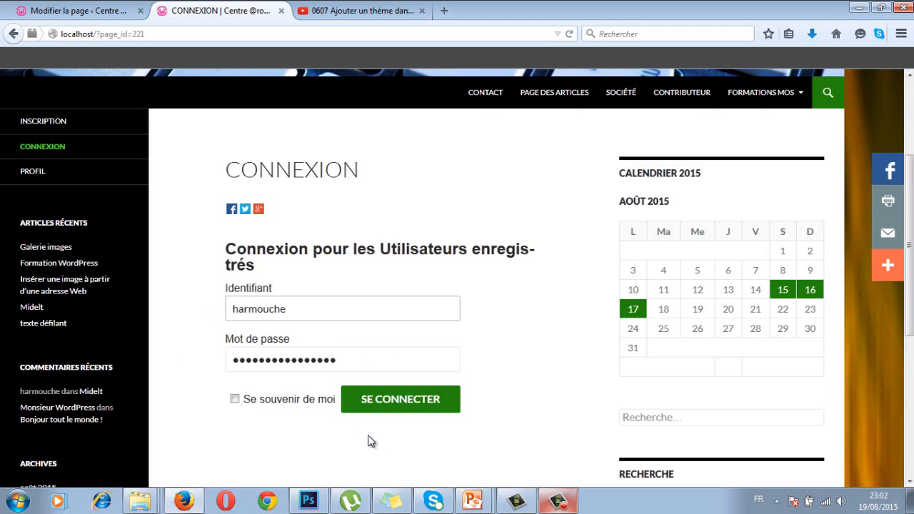
pyautogui.click(401, 404)
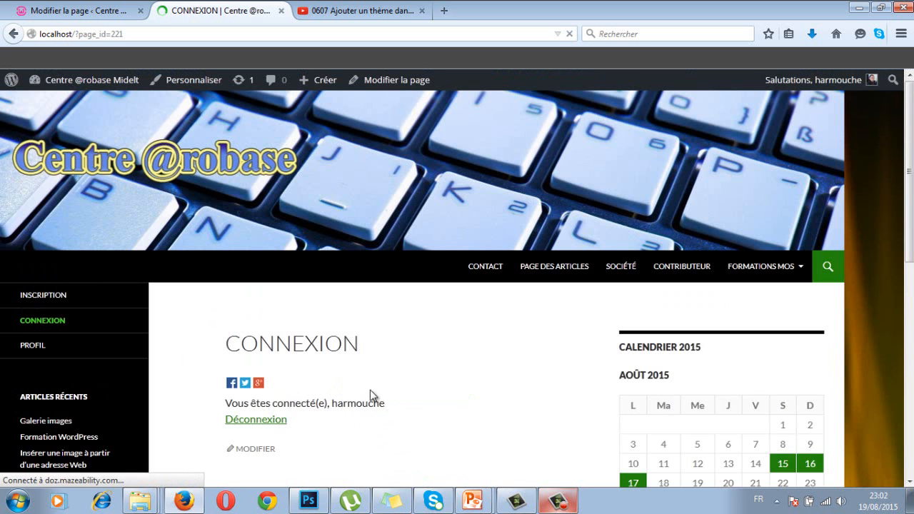
# Step: Open the PROFIL page and examine the fields of its Editer mes informations form
pyautogui.scroll(-2, 293, 403)
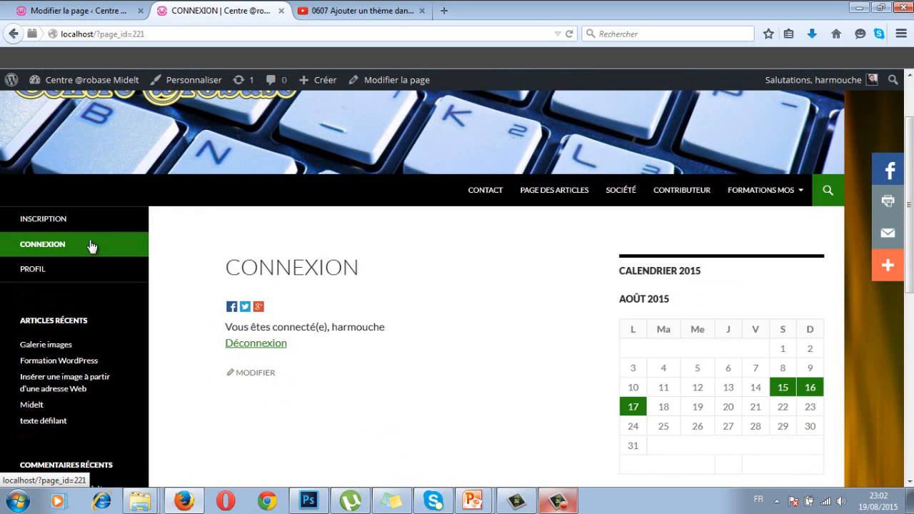
pyautogui.click(50, 269)
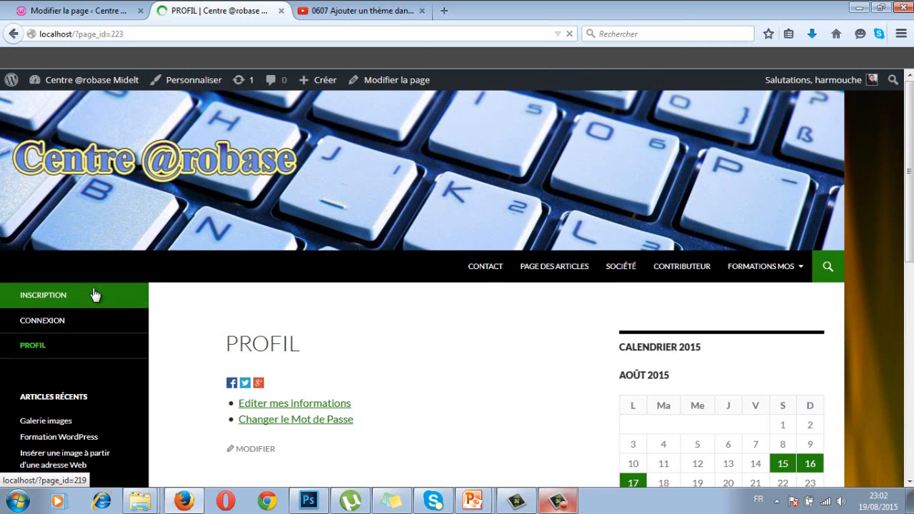
pyautogui.scroll(-2, 175, 360)
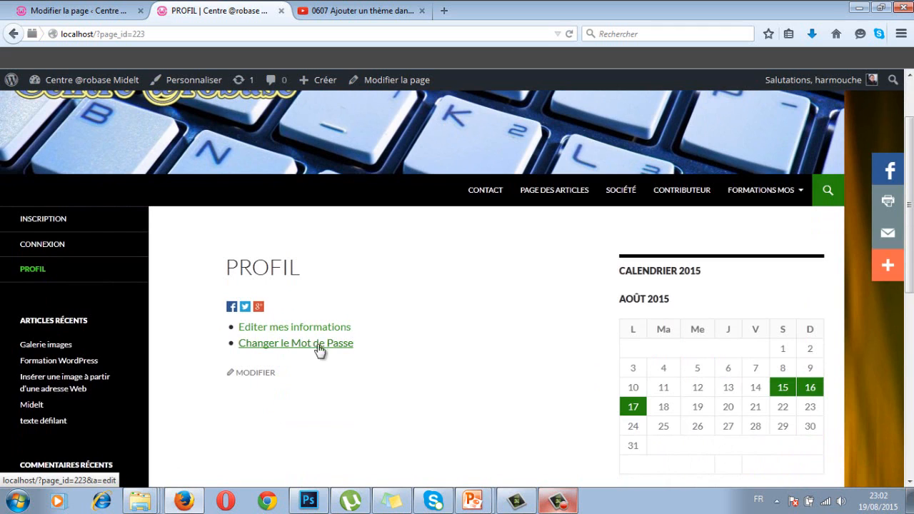
pyautogui.click(275, 327)
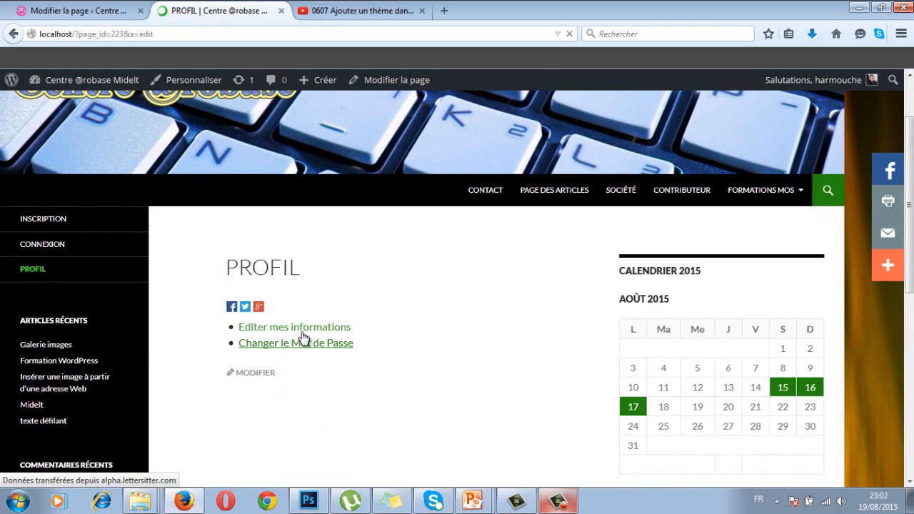
pyautogui.scroll(-3, 302, 341)
pyautogui.scroll(-3, 302, 340)
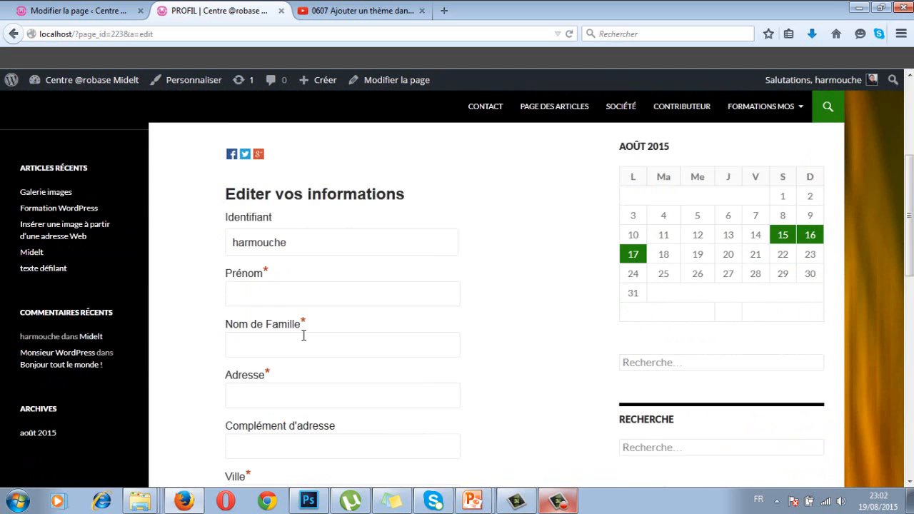
pyautogui.scroll(-9, 295, 261)
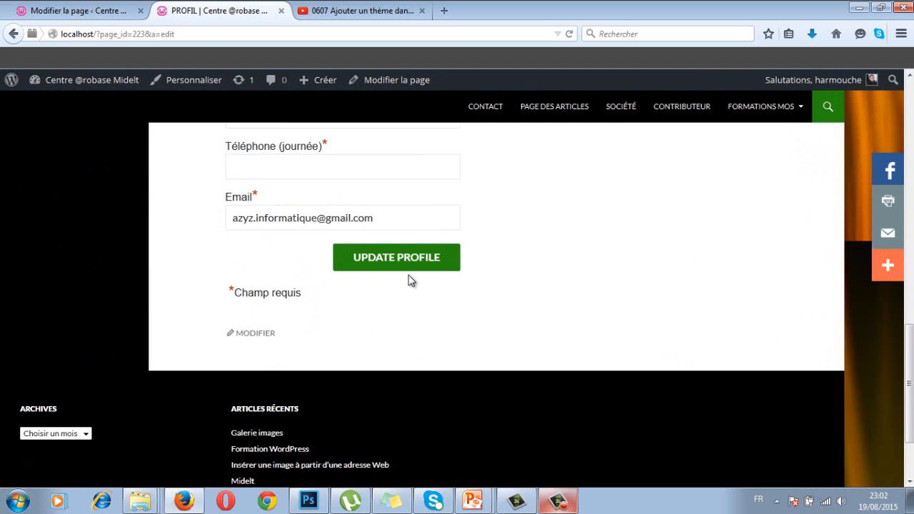
pyautogui.scroll(7, 402, 333)
pyautogui.scroll(5, 402, 337)
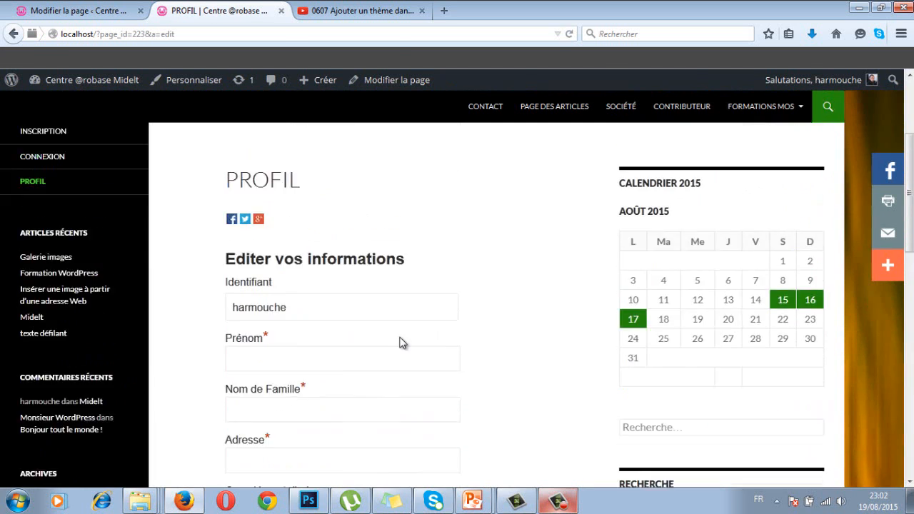
# Step: Return to the PROFIL page and examine the new password and confirmation fields of the Changer le Mot de Passe form
pyautogui.click(41, 269)
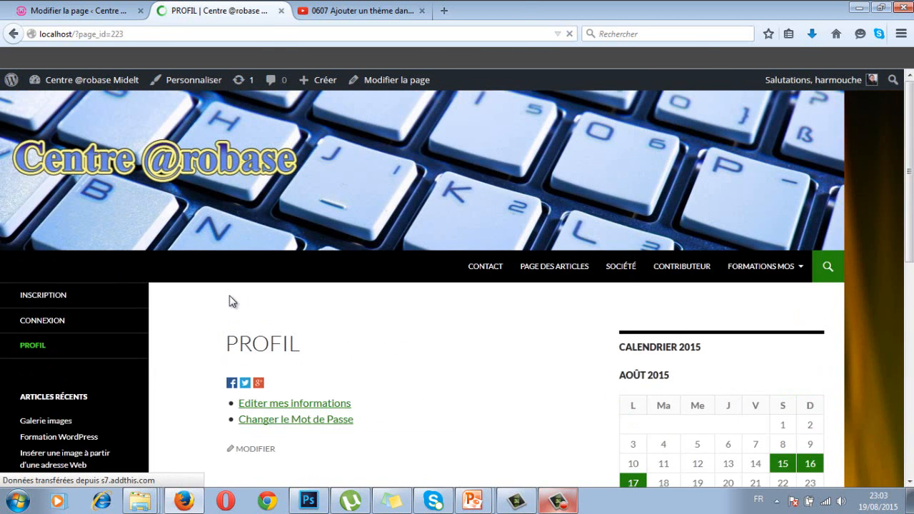
pyautogui.click(300, 416)
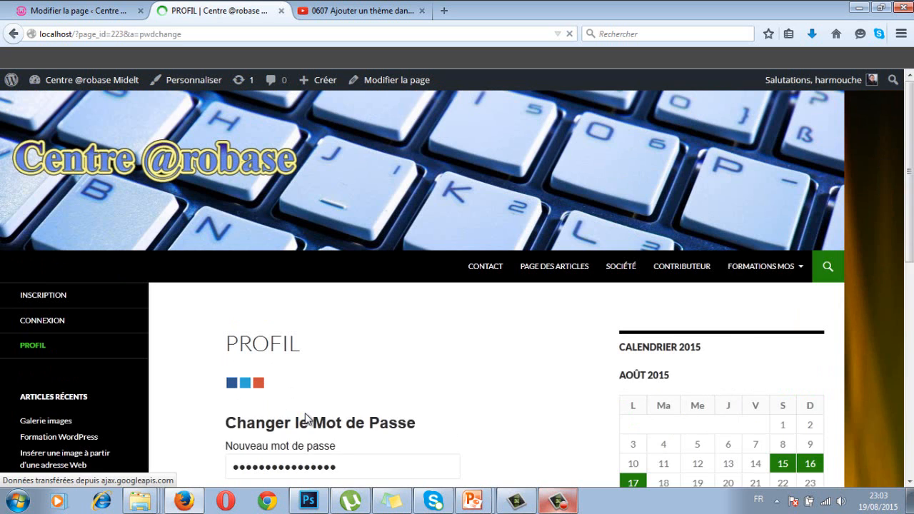
pyautogui.scroll(-5, 326, 322)
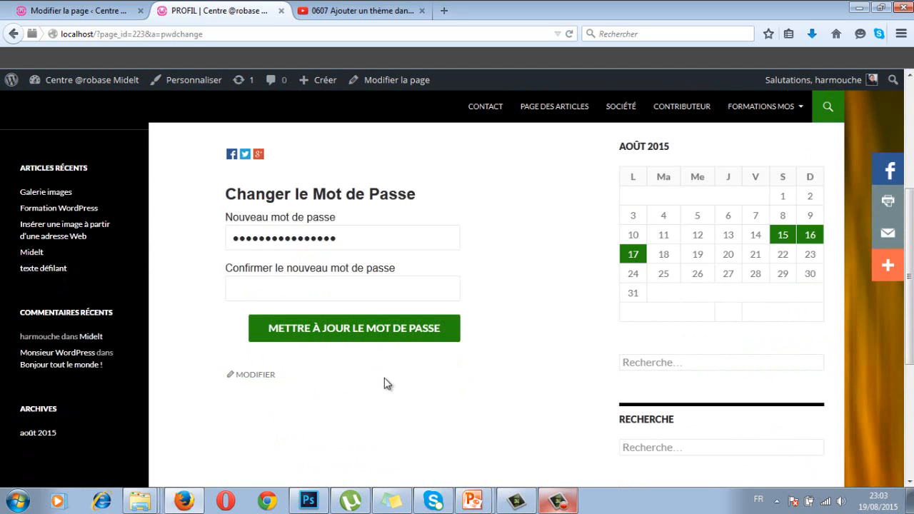
pyautogui.scroll(5, 401, 317)
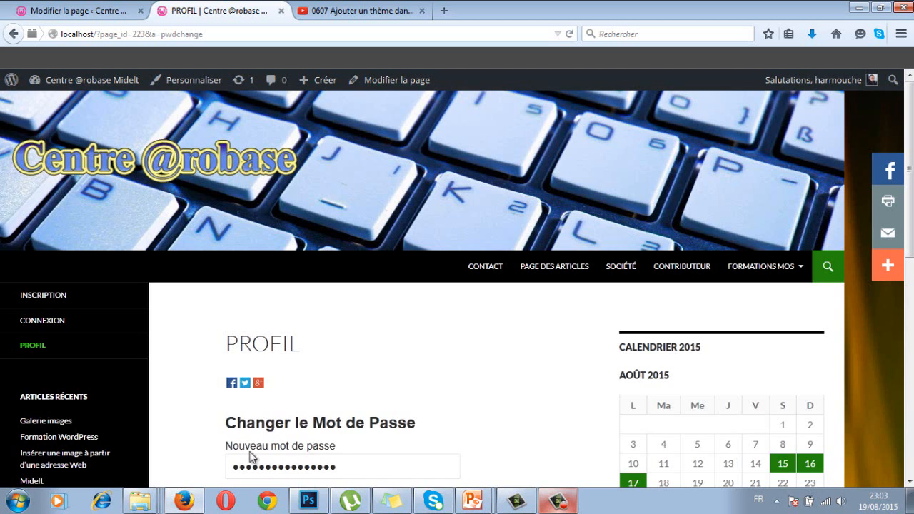
pyautogui.click(347, 467)
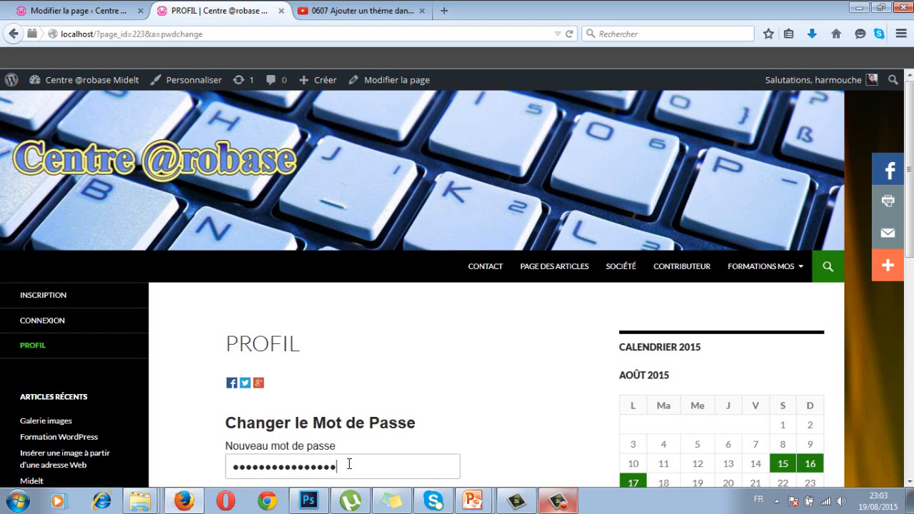
pyautogui.scroll(-4, 347, 463)
pyautogui.click(266, 362)
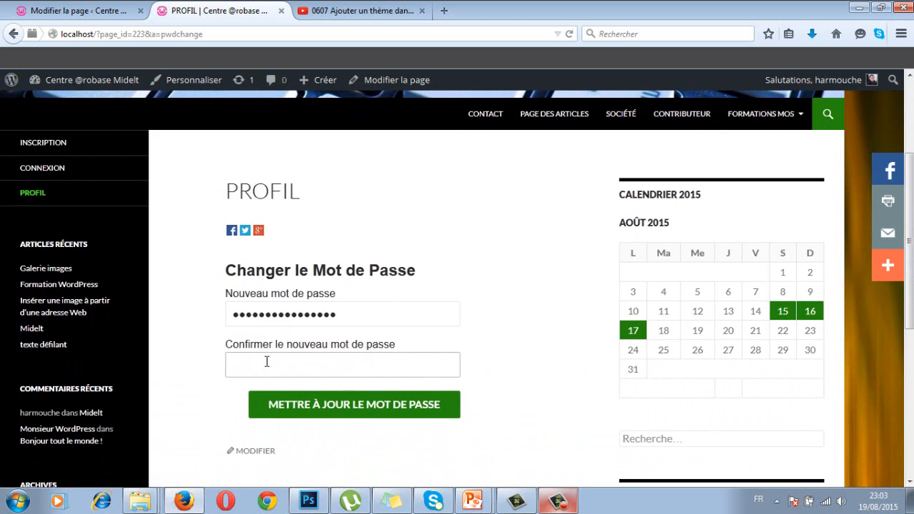
# Step: View the INSCRIPTION page while logged in, and reconnect the expired session in the PROFIL page editor
pyautogui.click(75, 151)
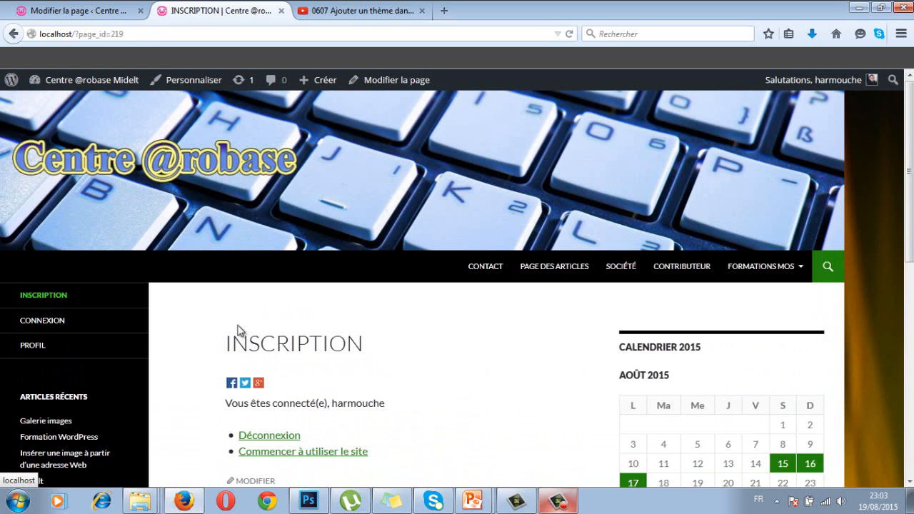
pyautogui.click(101, 12)
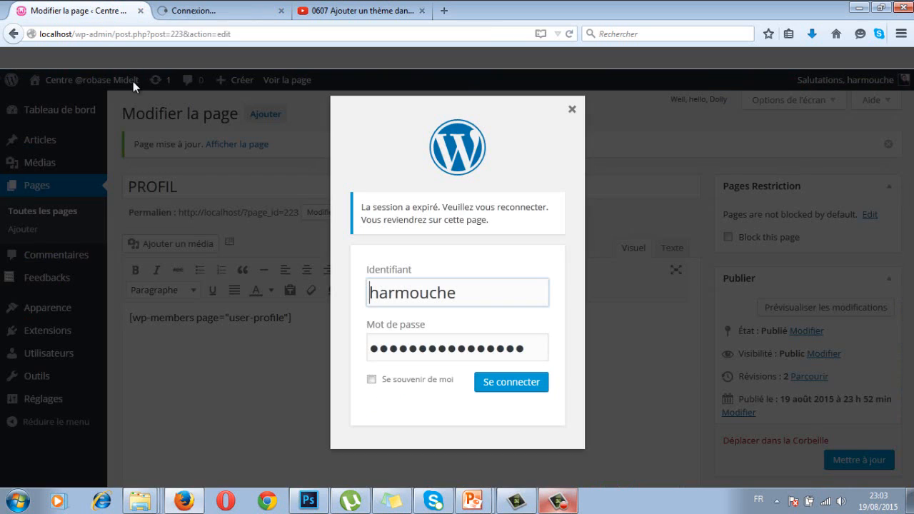
pyautogui.click(503, 385)
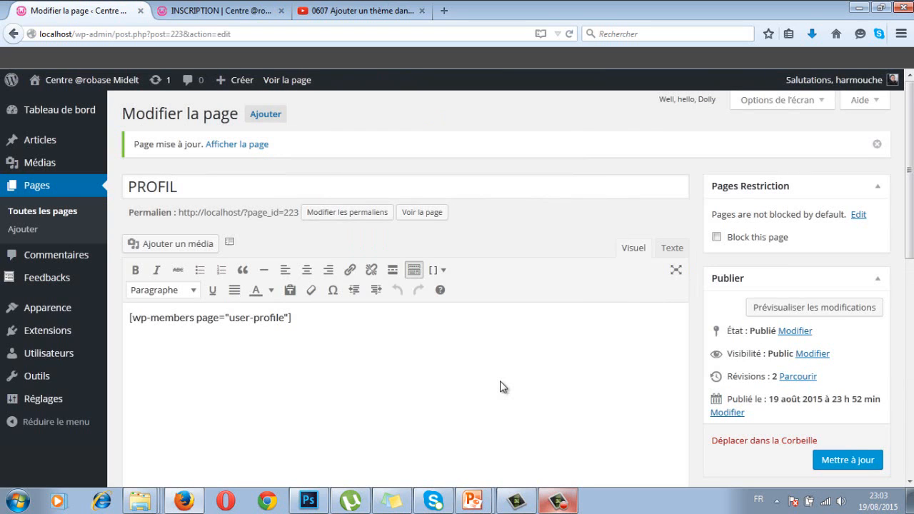
# Step: Add an empty line below the user-profile shortcode and look through the WP-Members shortcodes, including Login Forms
pyautogui.click(301, 318)
pyautogui.press('Return')
pyautogui.click(443, 271)
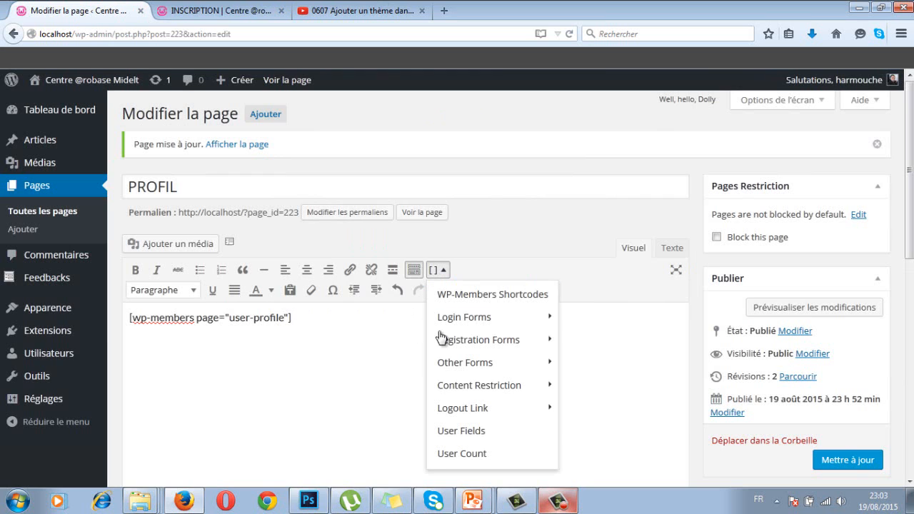
pyautogui.moveTo(476, 319)
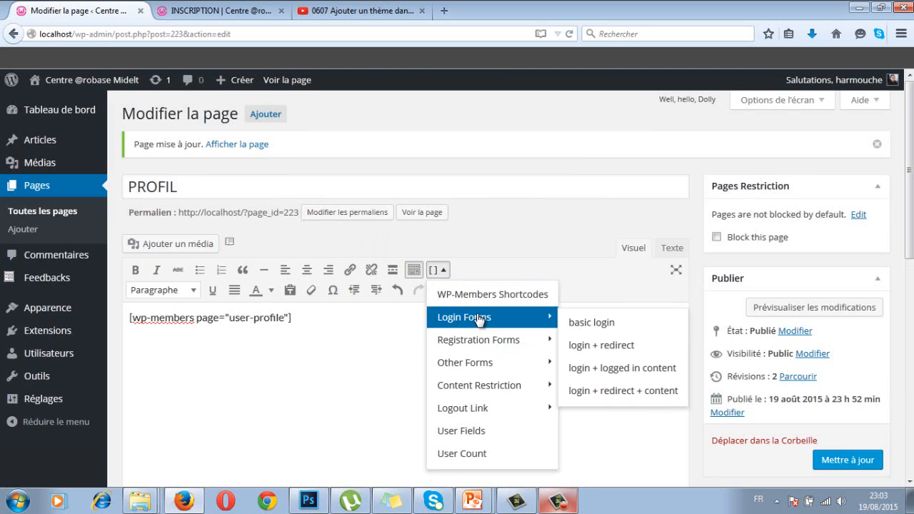
pyautogui.click(264, 387)
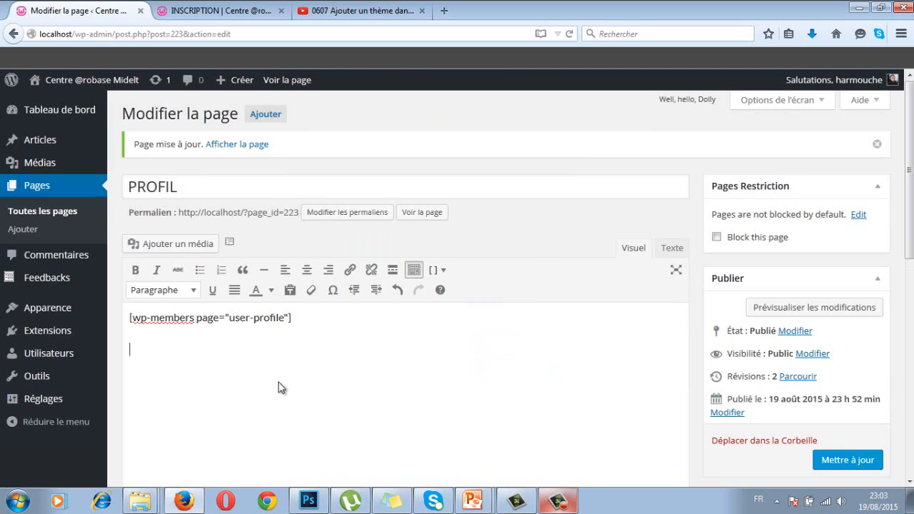
pyautogui.doubleClick(185, 185)
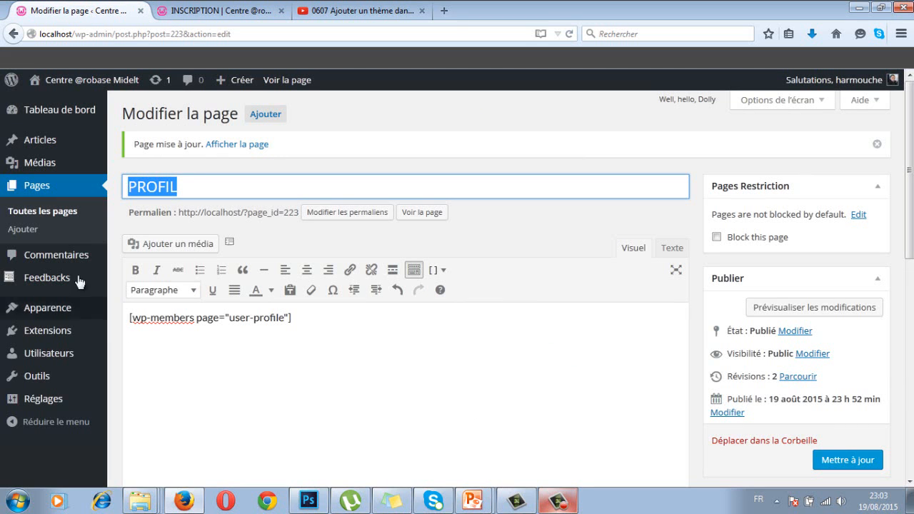
# Step: Leave the PROFIL page without saving and open the CONNEXION page for editing
pyautogui.click(45, 213)
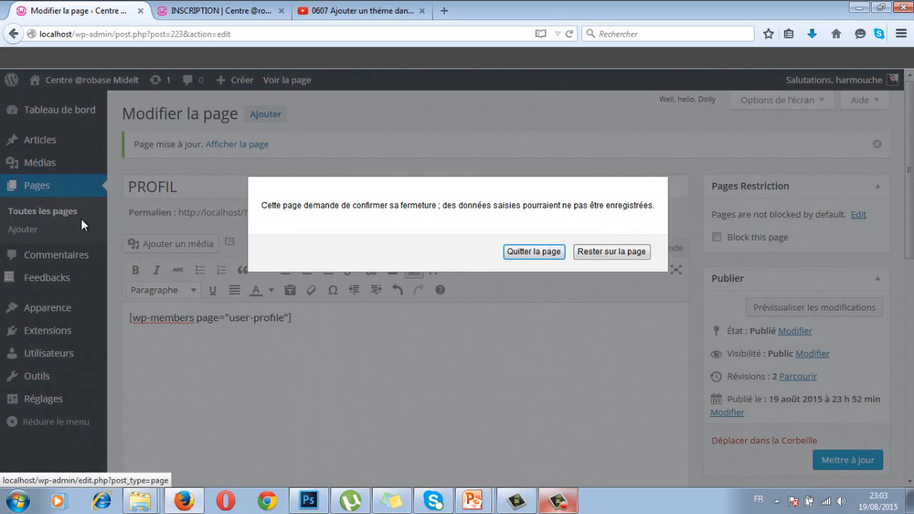
pyautogui.click(529, 252)
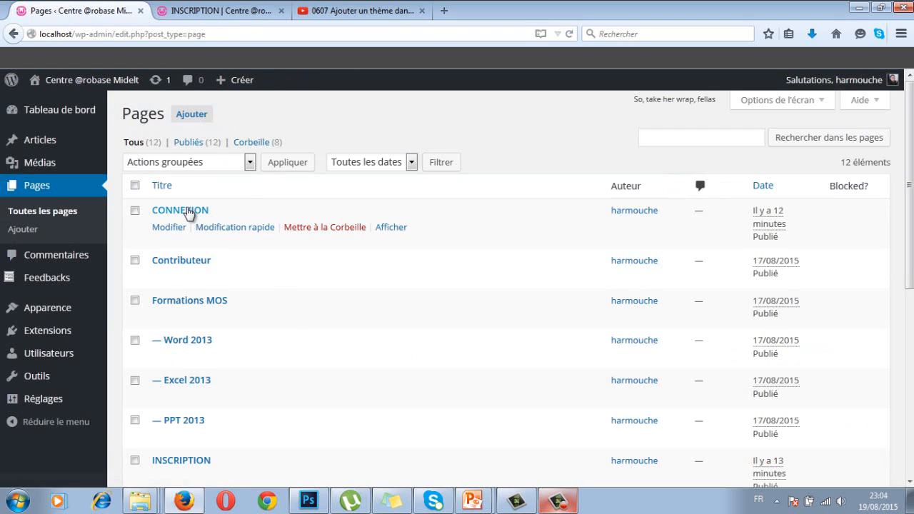
pyautogui.click(190, 213)
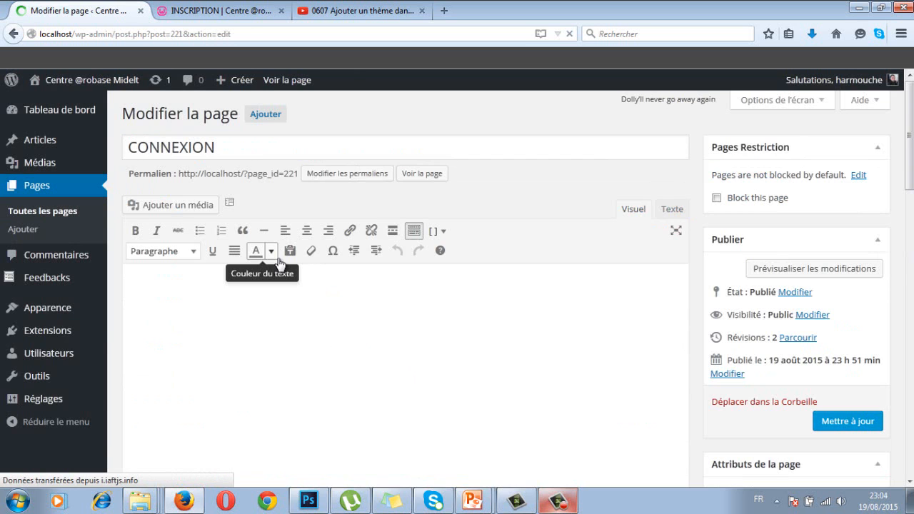
pyautogui.click(437, 232)
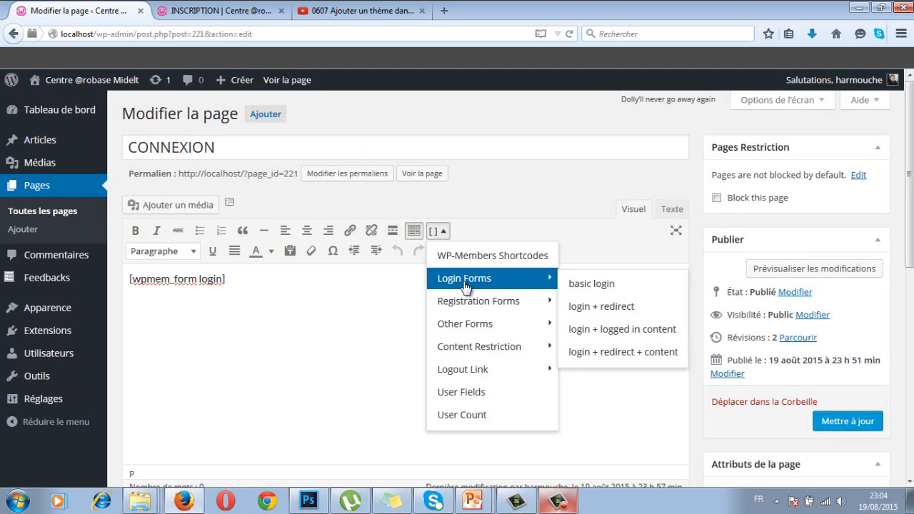
pyautogui.click(628, 311)
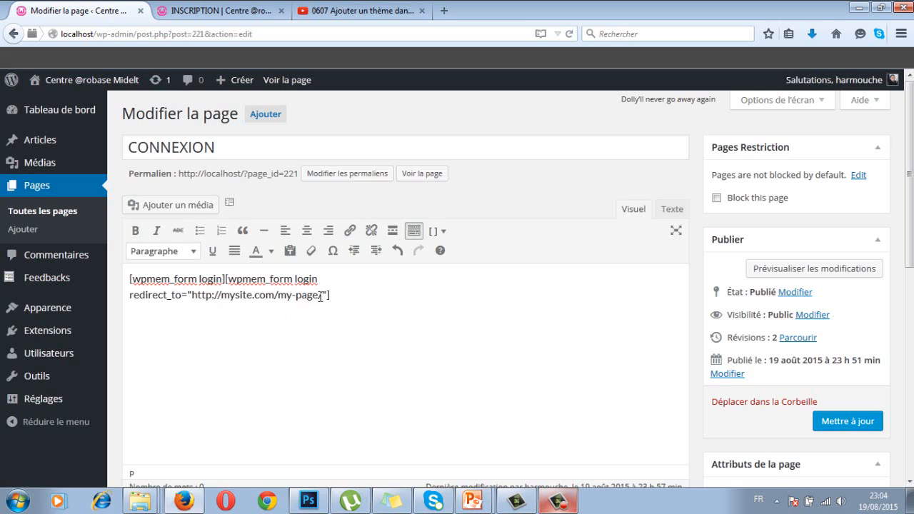
pyautogui.moveTo(323, 295); pyautogui.dragTo(217, 297)
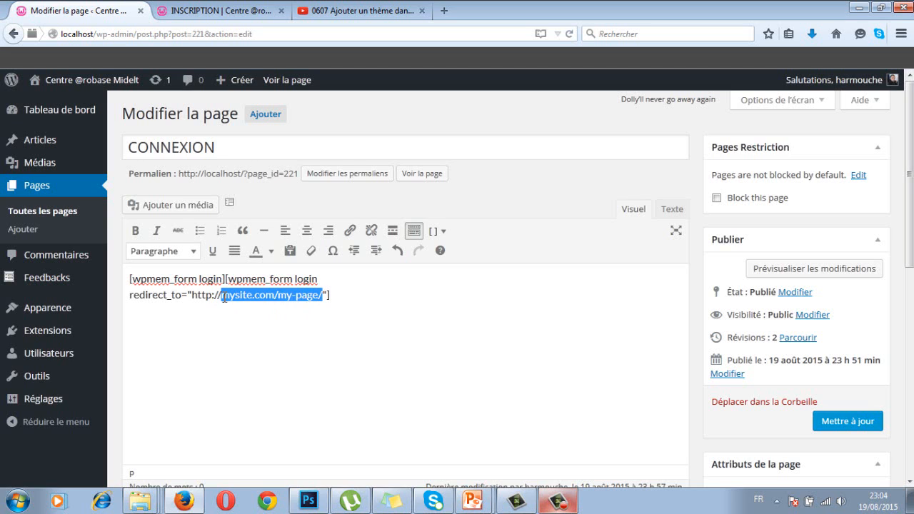
pyautogui.write('ww')
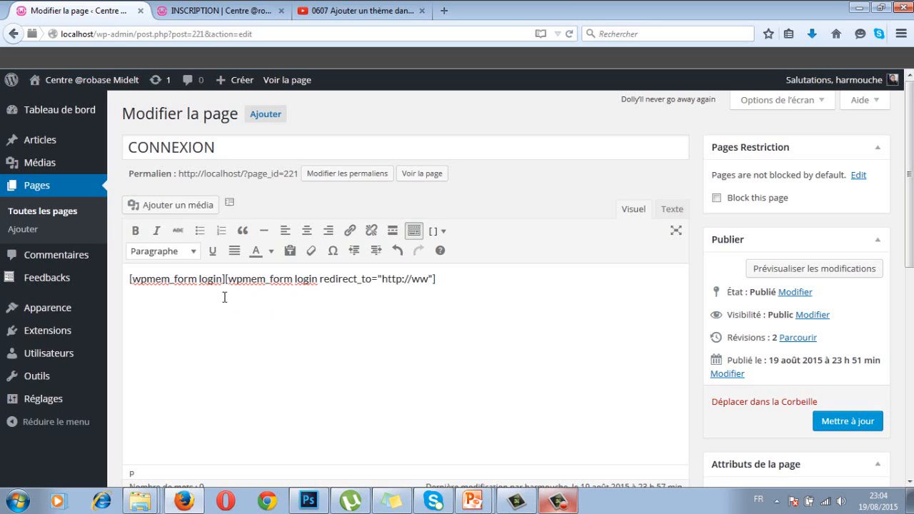
pyautogui.write('w.google')
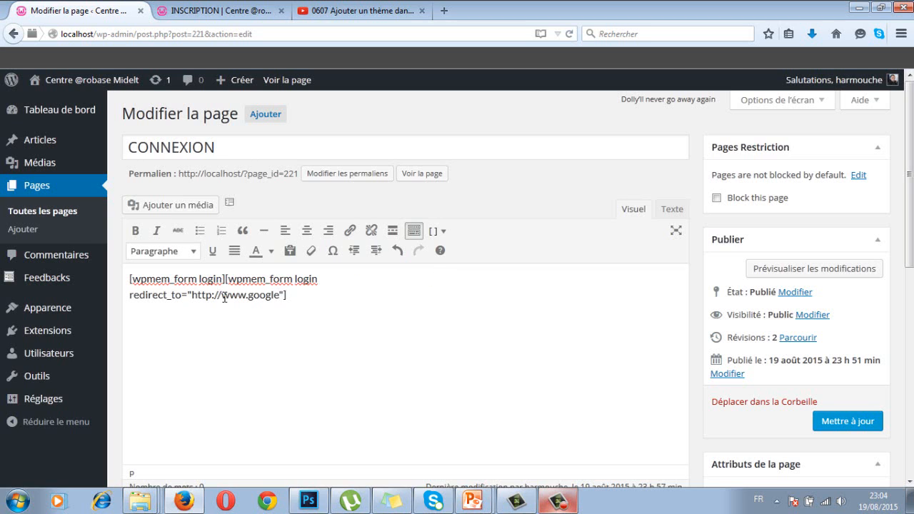
pyautogui.write('.com')
pyautogui.click(835, 424)
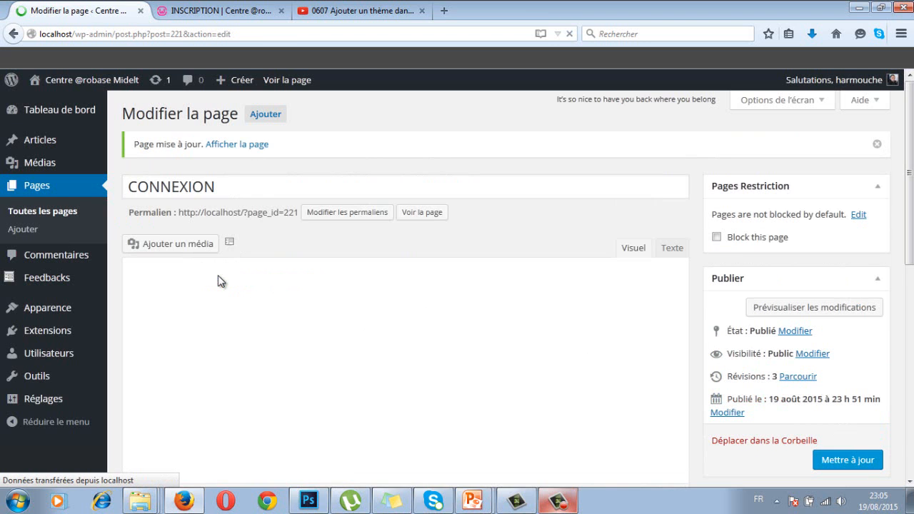
# Step: Log out of the site from the live CONNEXION page and reopen that page as a visitor
pyautogui.click(230, 11)
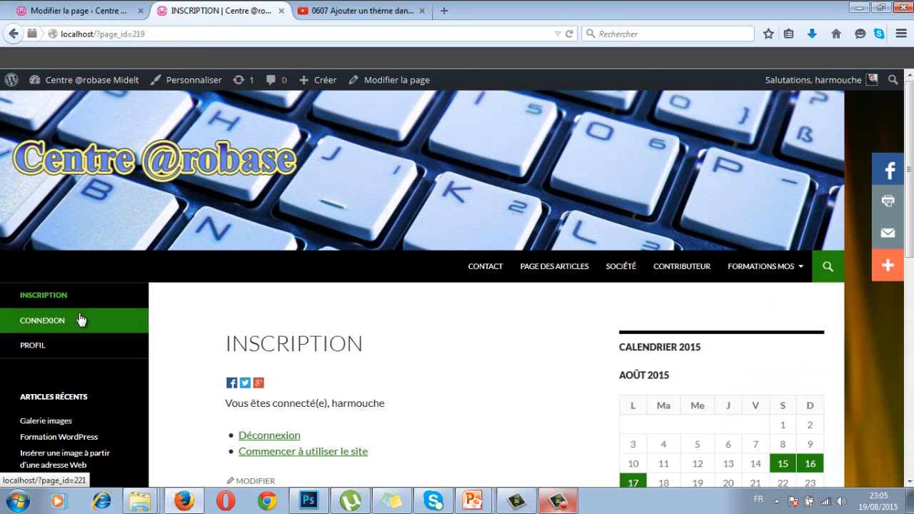
pyautogui.click(60, 321)
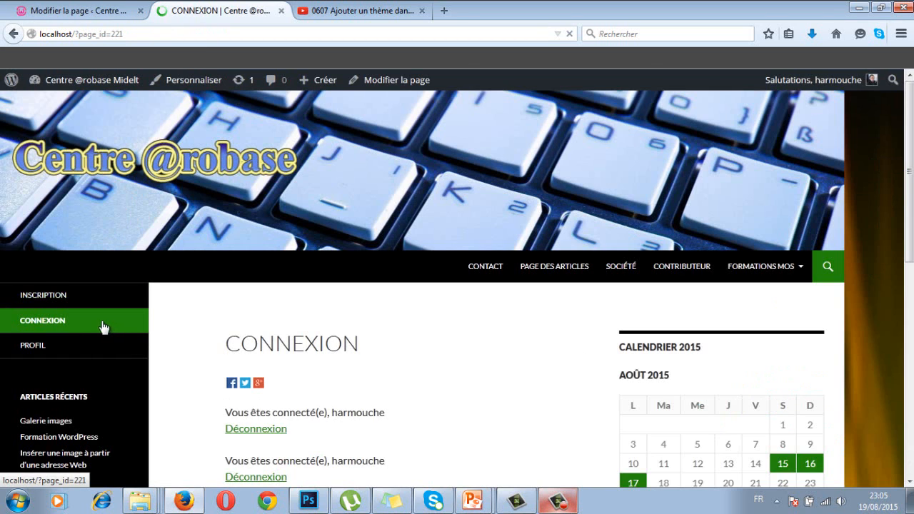
pyautogui.click(249, 429)
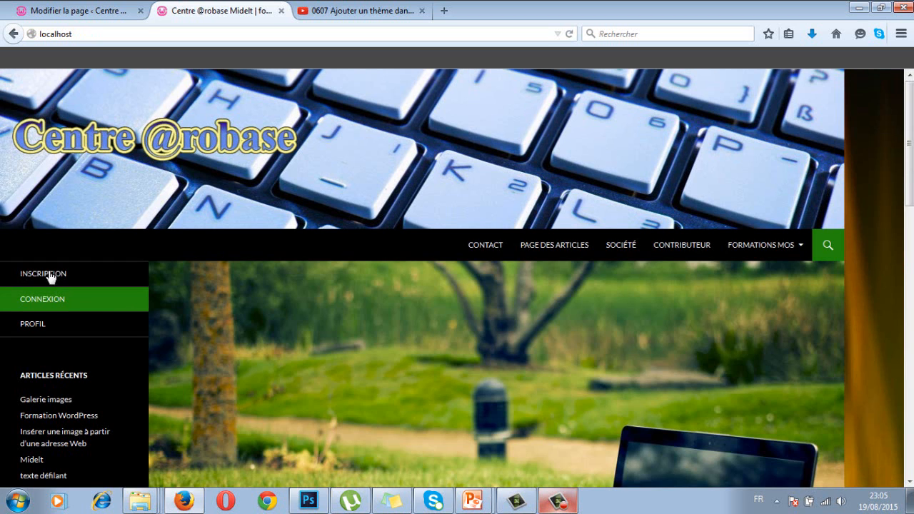
pyautogui.click(48, 301)
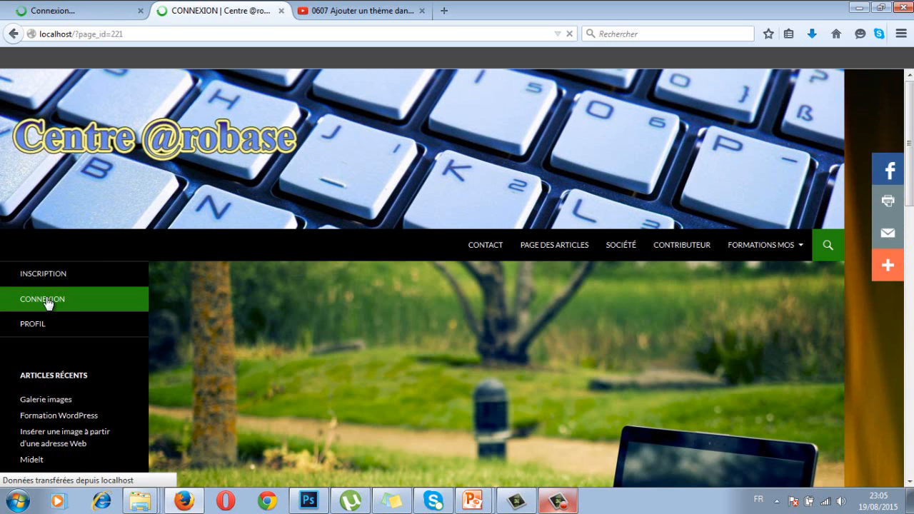
# Step: Log in with the prefilled credentials in the first login form to test the redirect, and return to the CONNEXION page
pyautogui.scroll(-2, 274, 380)
pyautogui.scroll(-3, 274, 380)
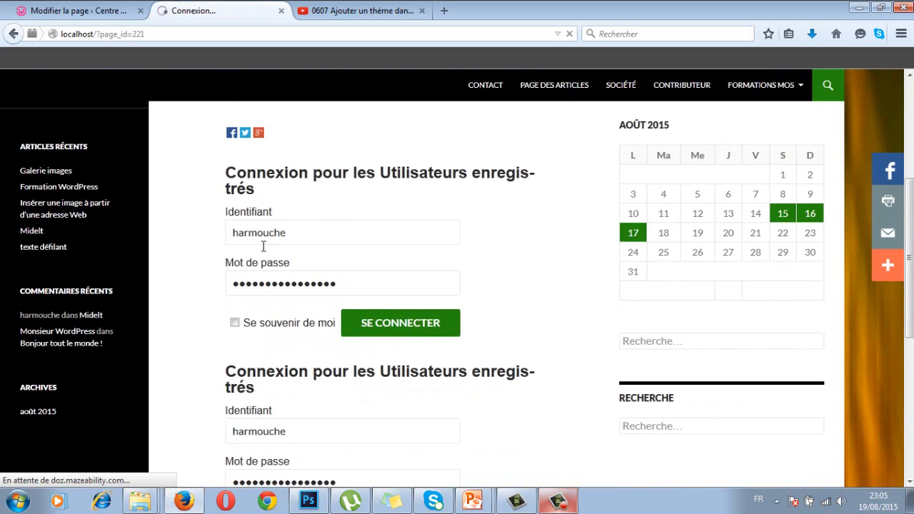
pyautogui.click(408, 322)
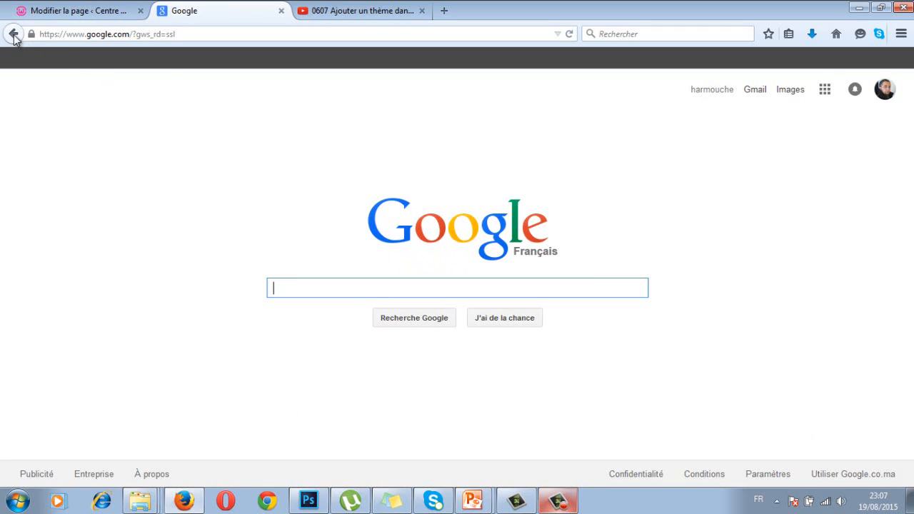
pyautogui.click(14, 34)
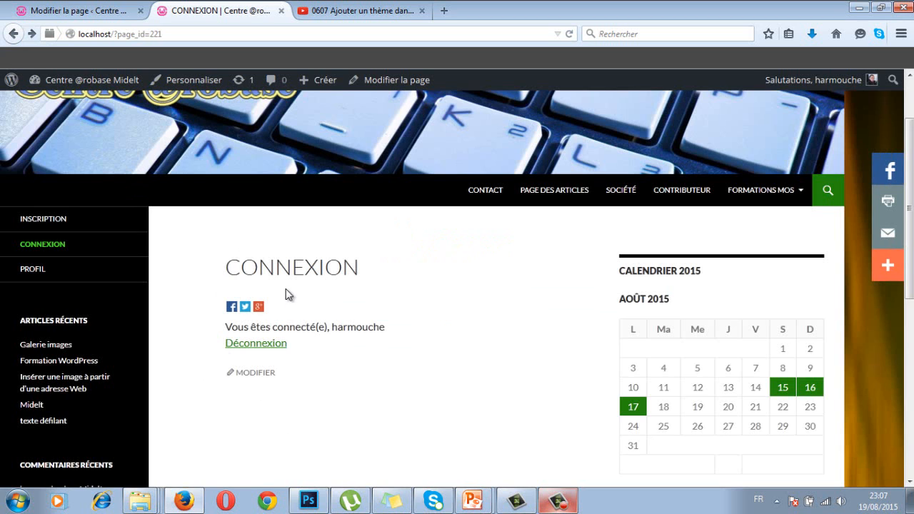
# Step: Reconnect the expired editor session and replace the CONNEXION page's redirect shortcode with the login + logged in content shortcode
pyautogui.click(82, 10)
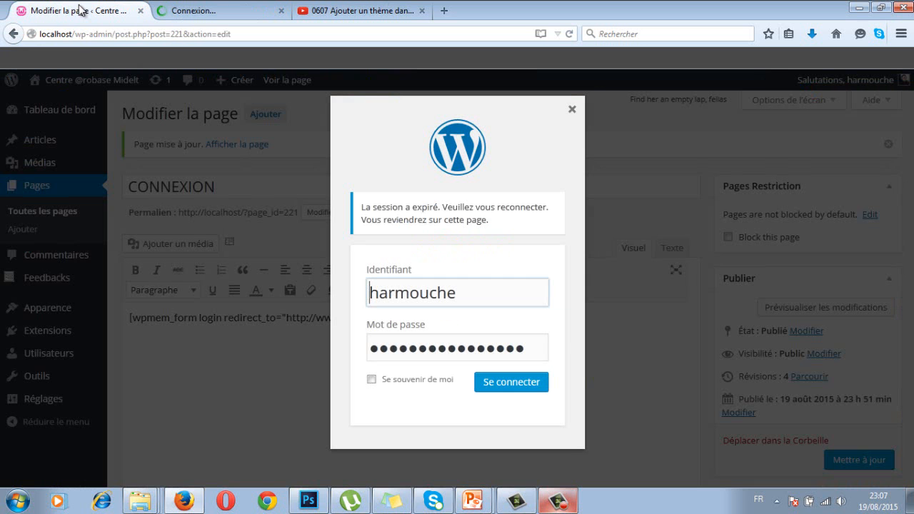
pyautogui.click(504, 380)
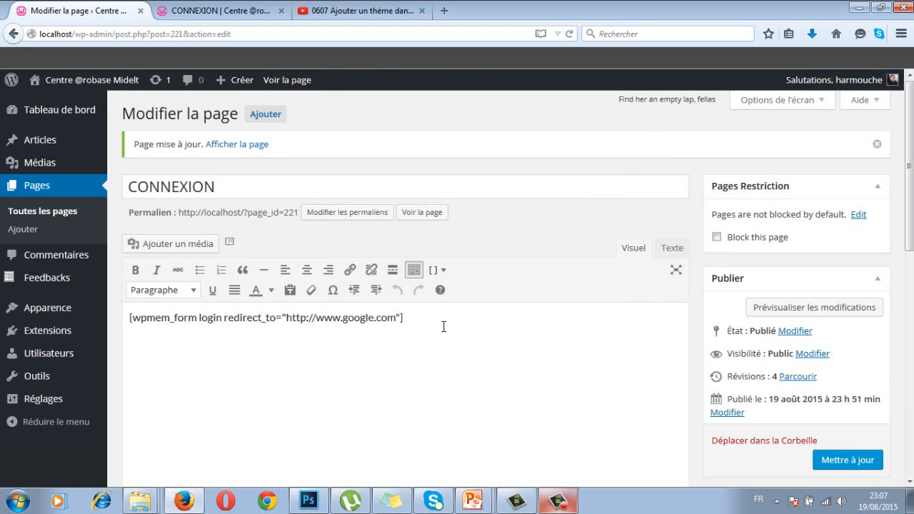
pyautogui.click(443, 324)
pyautogui.moveTo(429, 324); pyautogui.dragTo(126, 318)
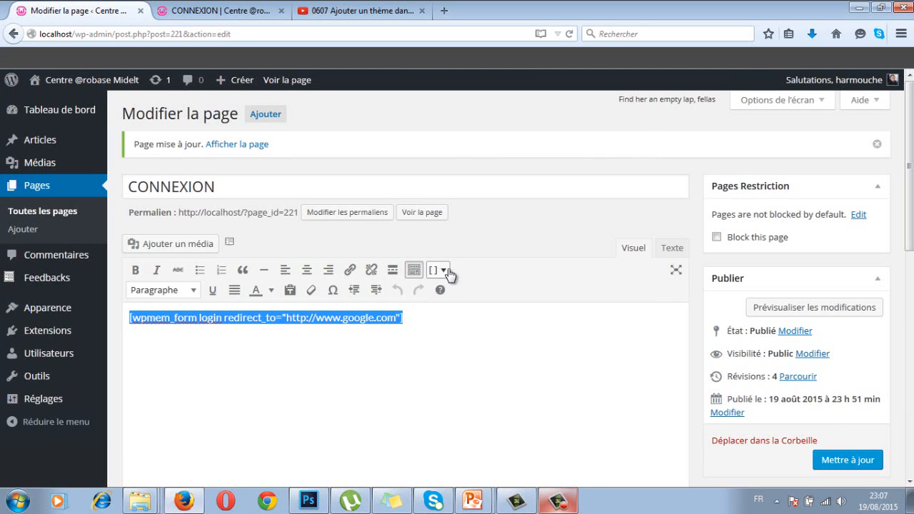
pyautogui.click(449, 275)
pyautogui.moveTo(510, 320)
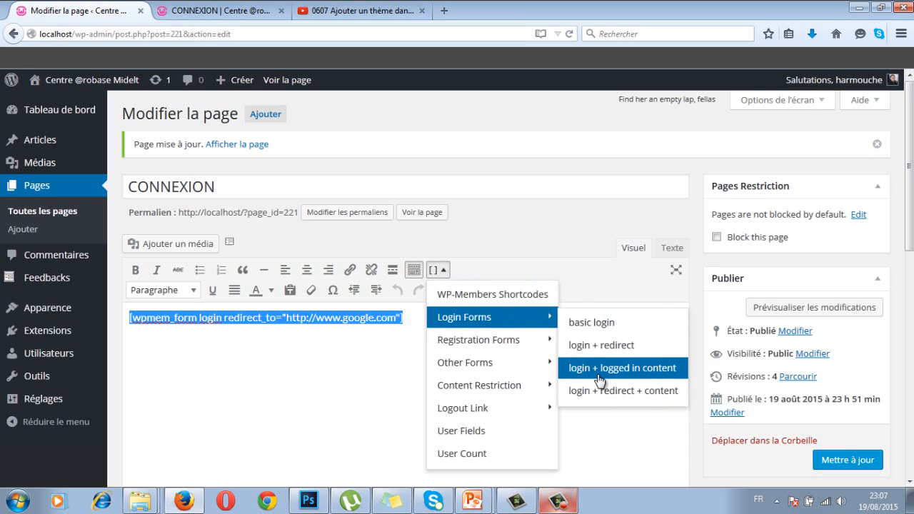
pyautogui.click(649, 369)
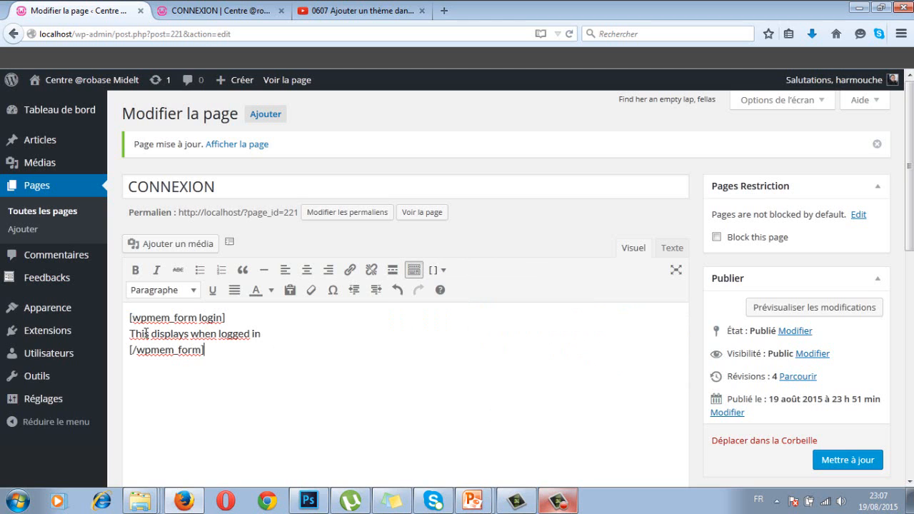
# Step: Replace the shortcode's placeholder sentence with "Bienvenue dans mon site rejgbrtgjhtrhunotyih" followed by three lines of filler text, and update the page
pyautogui.moveTo(129, 334); pyautogui.dragTo(264, 340)
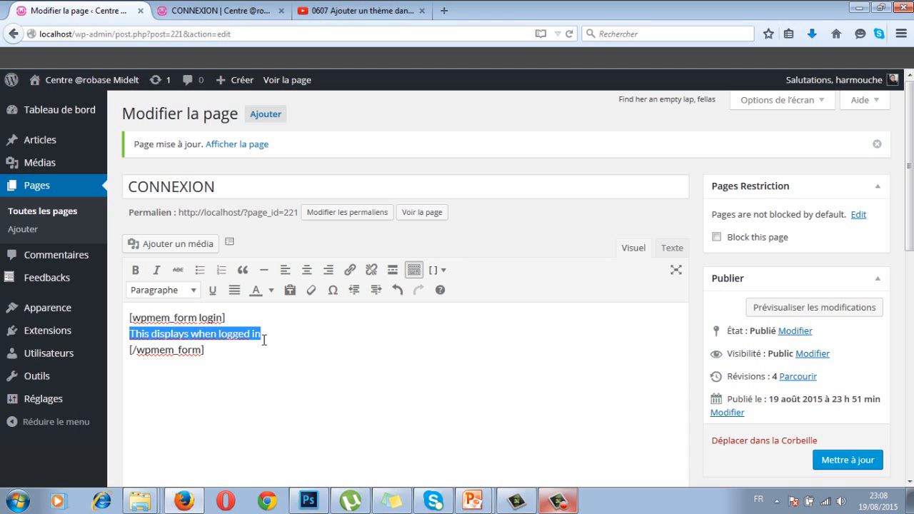
pyautogui.write('B')
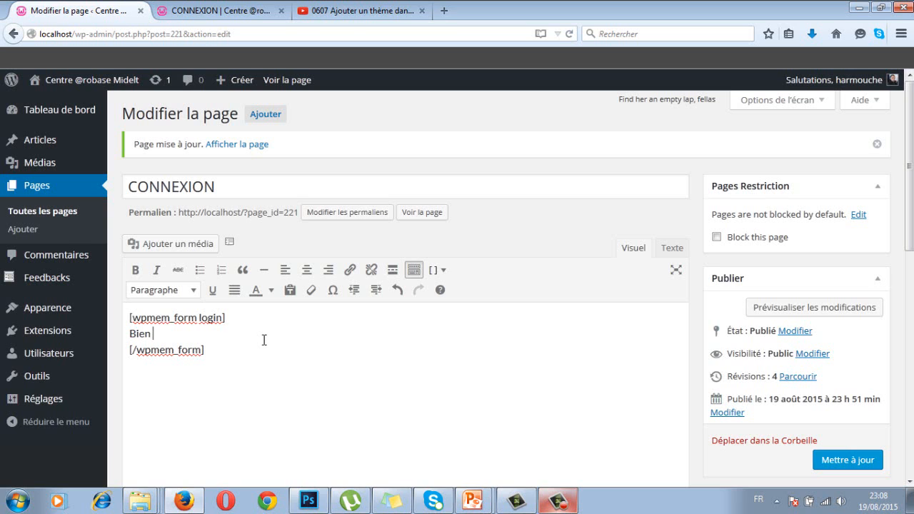
pyautogui.write('ienvenue dans mon site rejgbrtgjhtrhunotyih')
pyautogui.press('Return')
pyautogui.write('tyhtyjhoityjhoityjhotyihjotyihjyt')
pyautogui.press('Return')
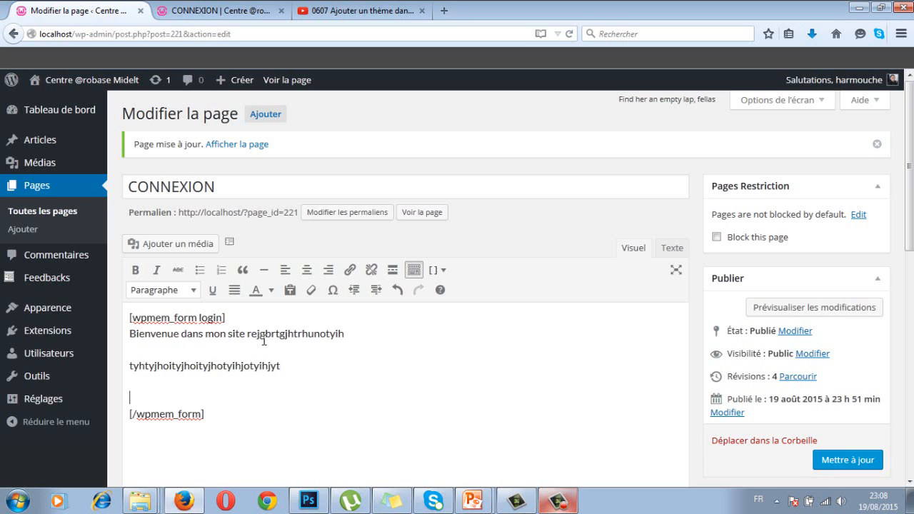
pyautogui.write('tyhoijytohijytohijyohijyth')
pyautogui.press('Return')
pyautogui.write('yoihjtoyihjtoyihjotyihjotyihjoityjh')
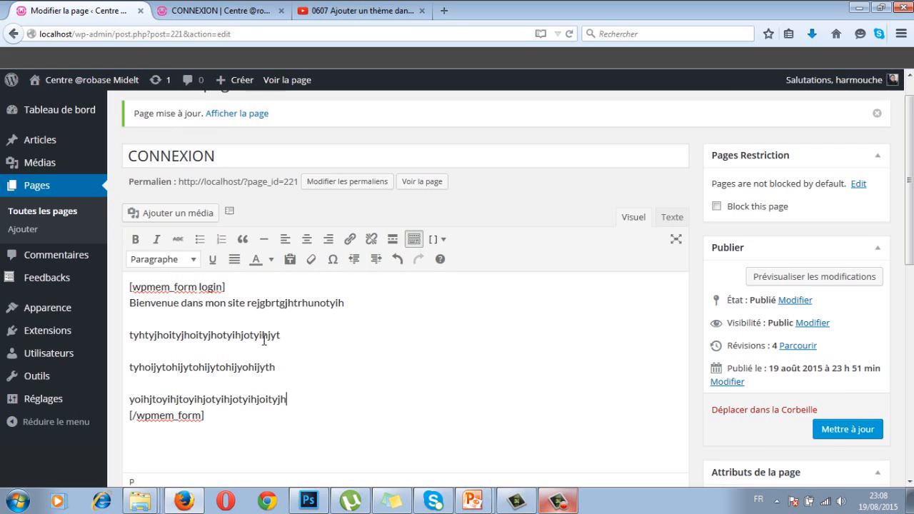
pyautogui.click(835, 434)
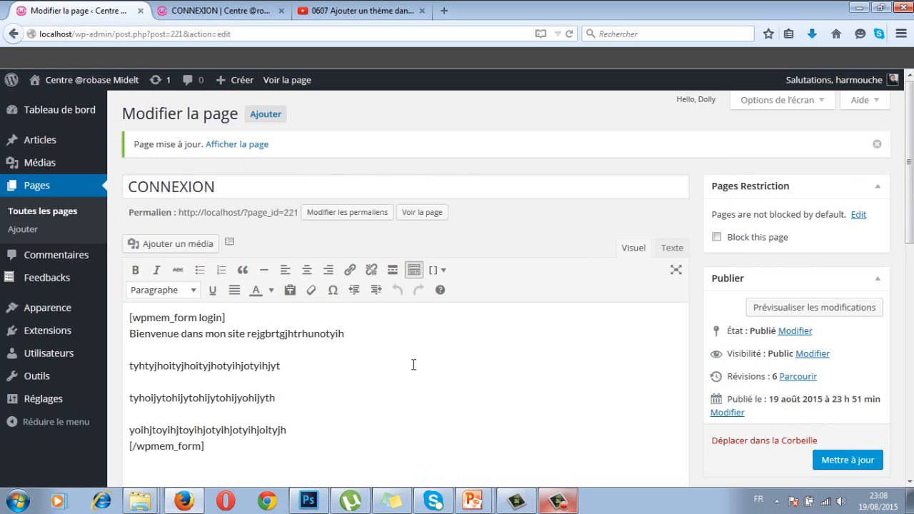
# Step: Reload the live CONNEXION page and examine the content shown to a logged-in member
pyautogui.click(243, 12)
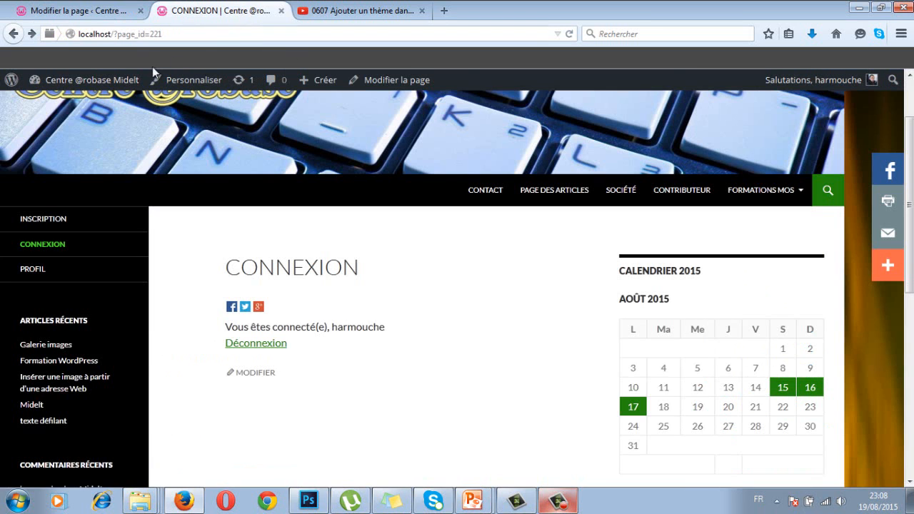
pyautogui.click(131, 35)
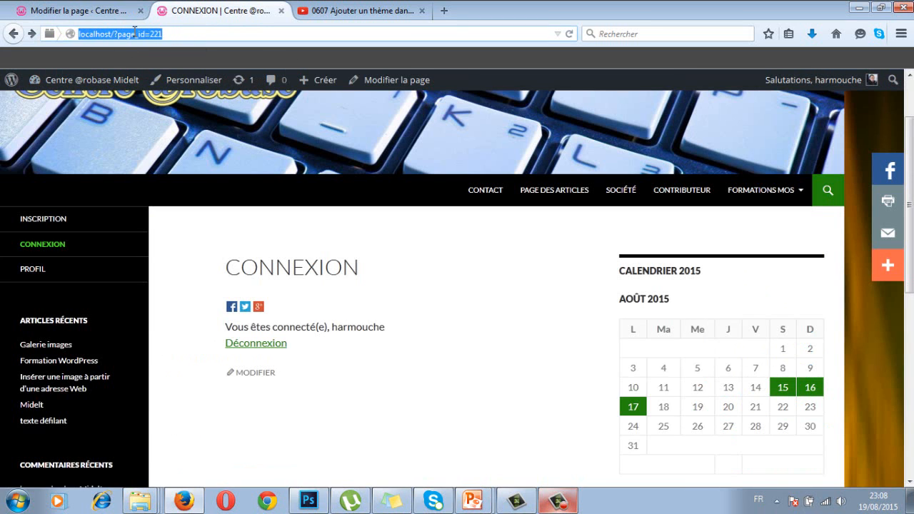
pyautogui.press('Return')
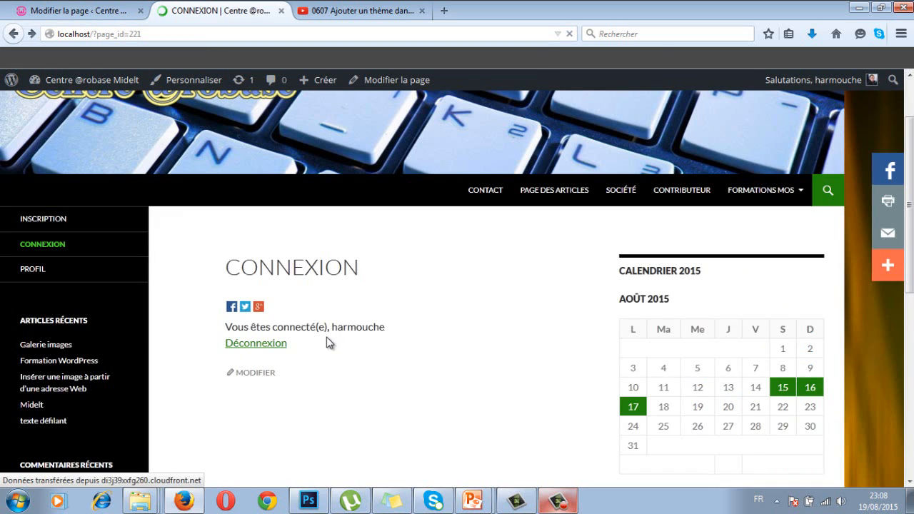
pyautogui.scroll(-4, 293, 378)
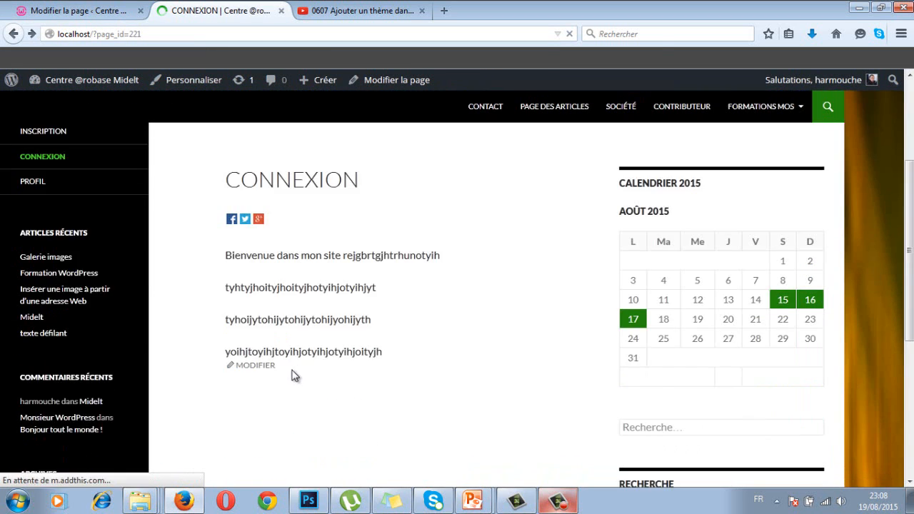
pyautogui.scroll(-2, 294, 377)
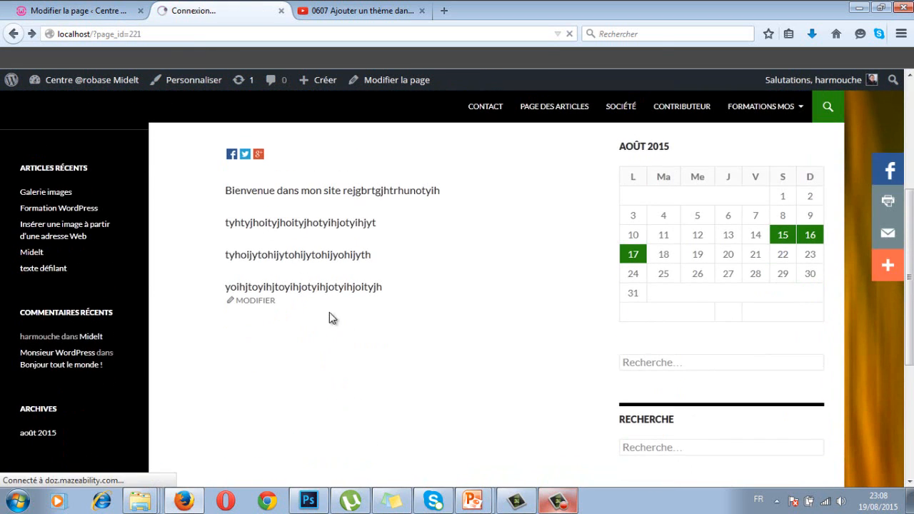
# Step: Replace the CONNEXION page's whole content with the WP-Members login + redirect + content shortcode
pyautogui.click(100, 10)
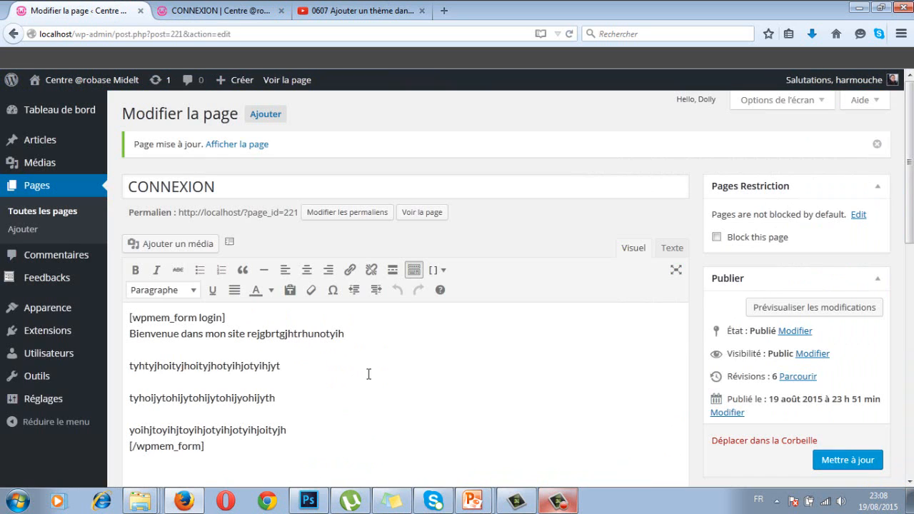
pyautogui.moveTo(209, 448); pyautogui.dragTo(127, 315)
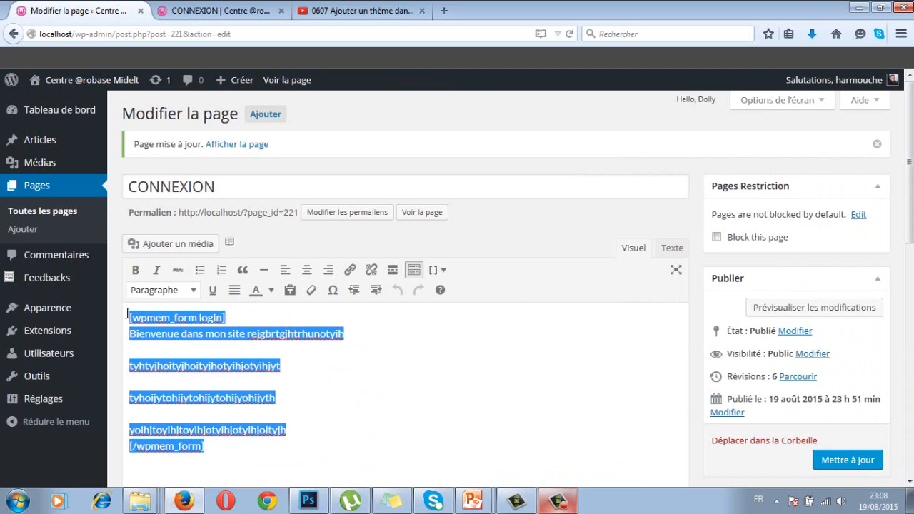
pyautogui.click(441, 271)
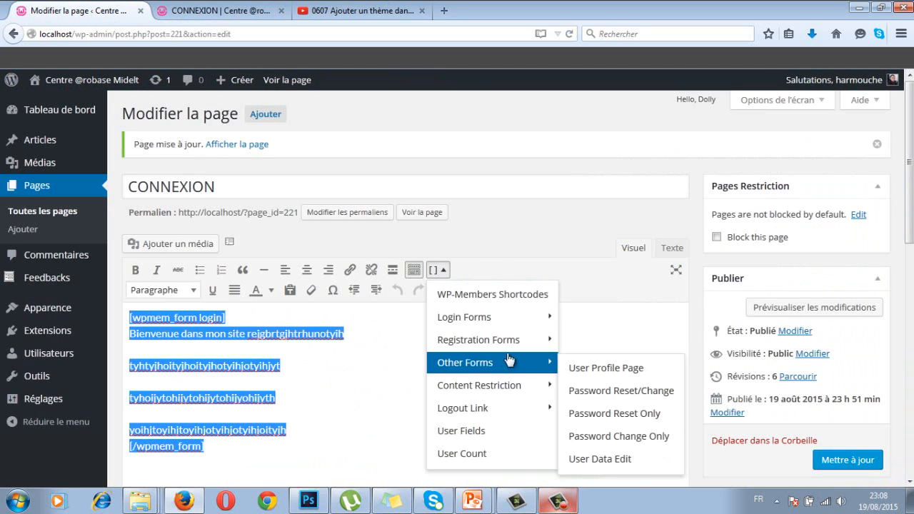
pyautogui.moveTo(496, 323)
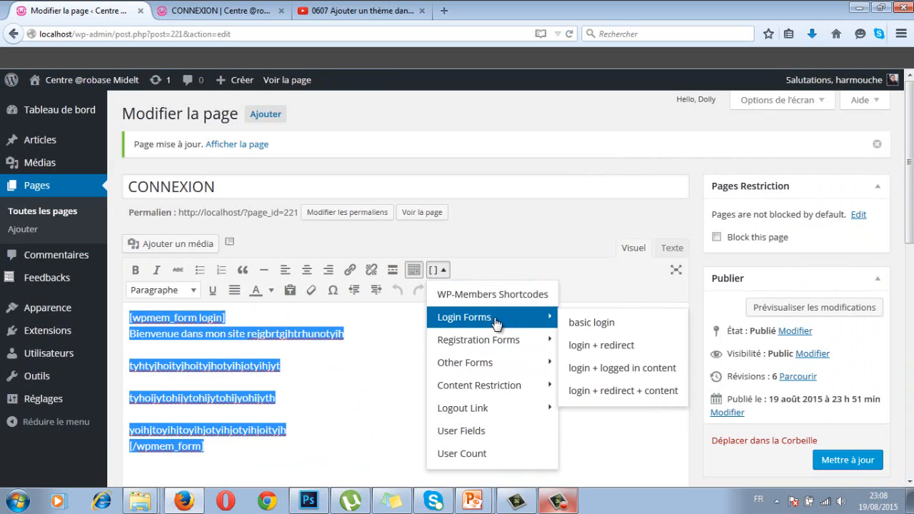
pyautogui.click(607, 396)
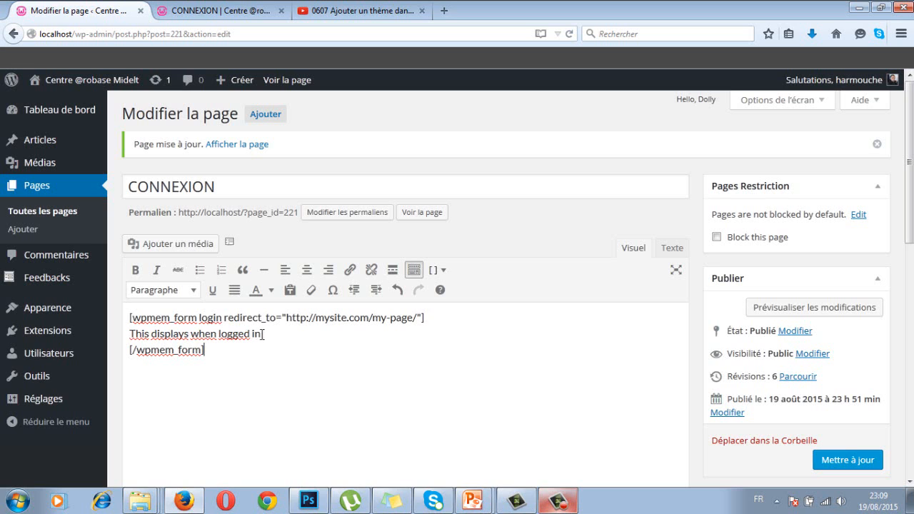
pyautogui.click(440, 271)
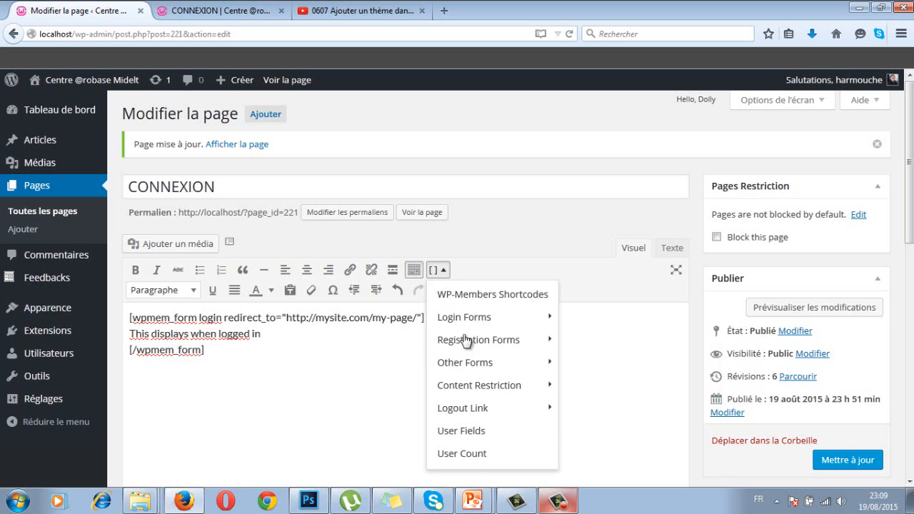
pyautogui.moveTo(489, 344)
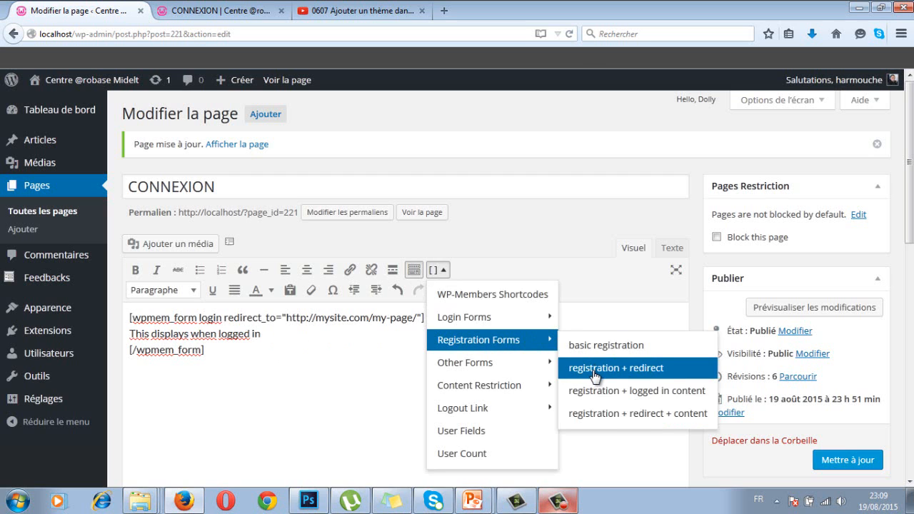
pyautogui.moveTo(530, 322)
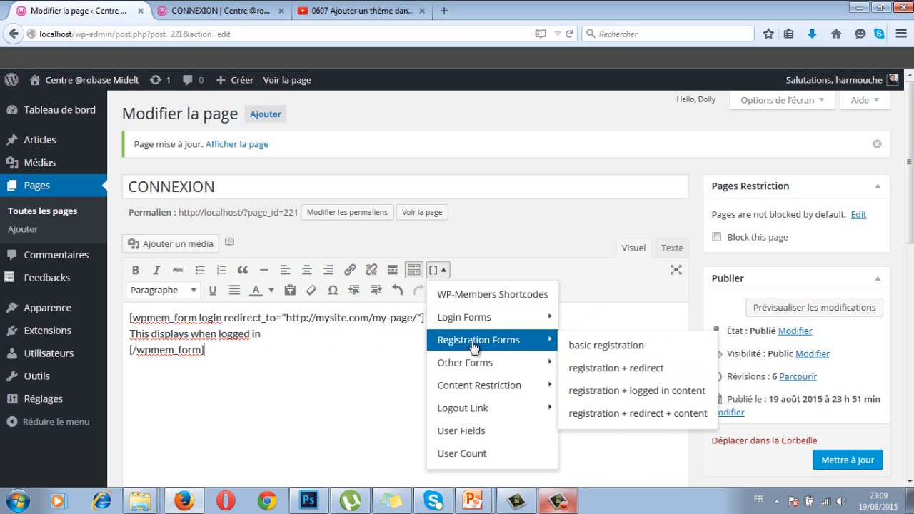
pyautogui.moveTo(481, 372)
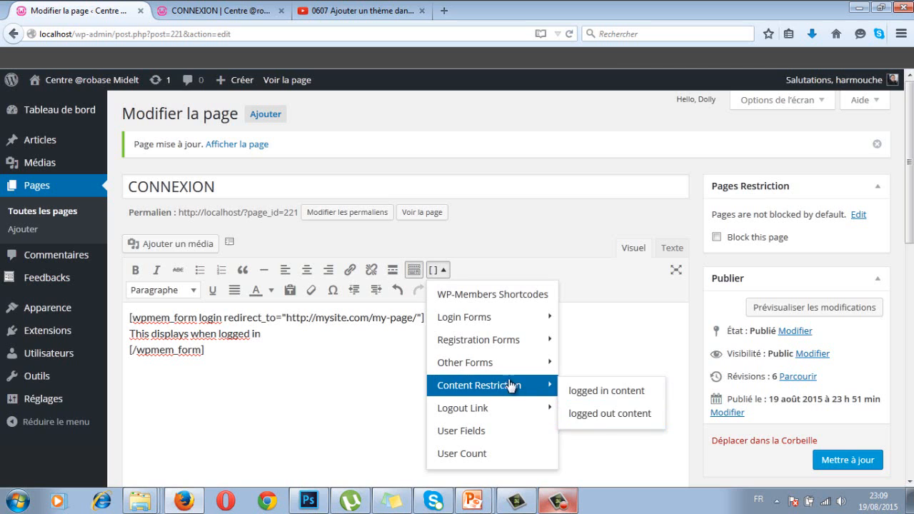
# Step: Replace the CONNEXION page's redirect and content shortcode with the basic login shortcode
pyautogui.moveTo(480, 412)
pyautogui.tripleClick(222, 353)
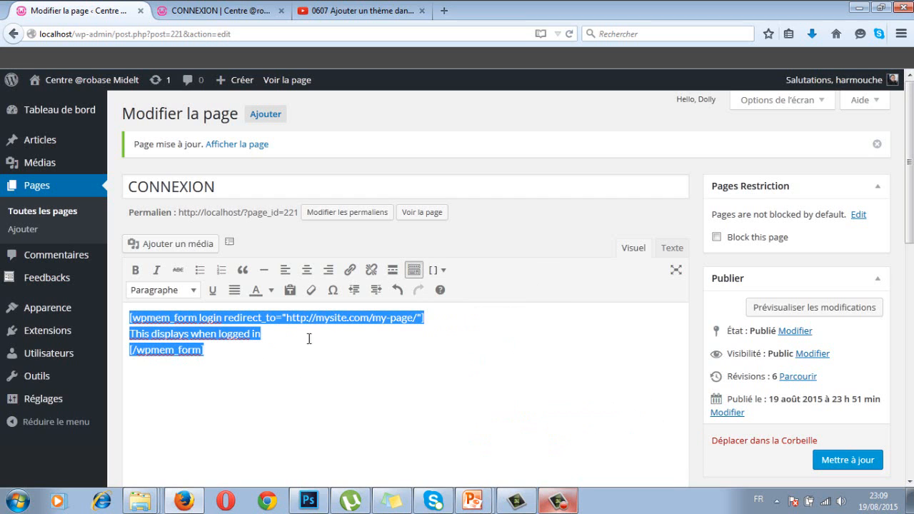
pyautogui.click(437, 270)
pyautogui.moveTo(484, 331)
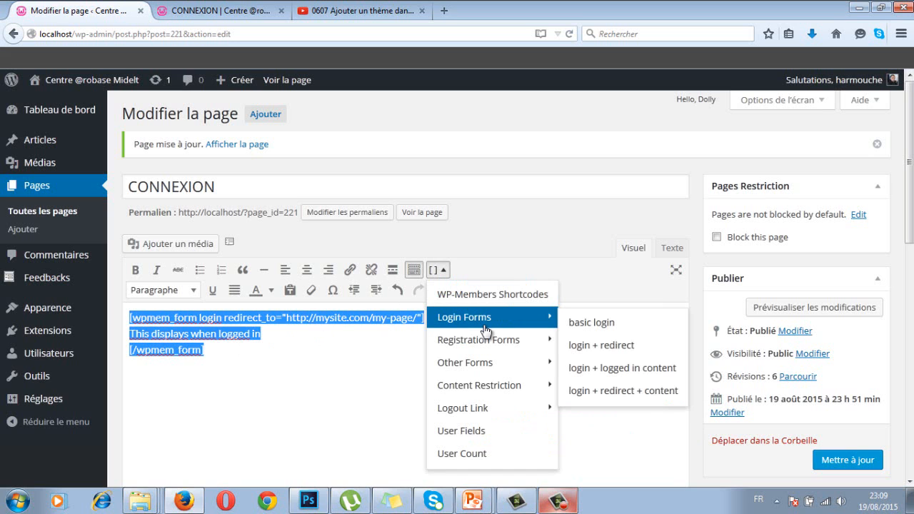
pyautogui.click(581, 325)
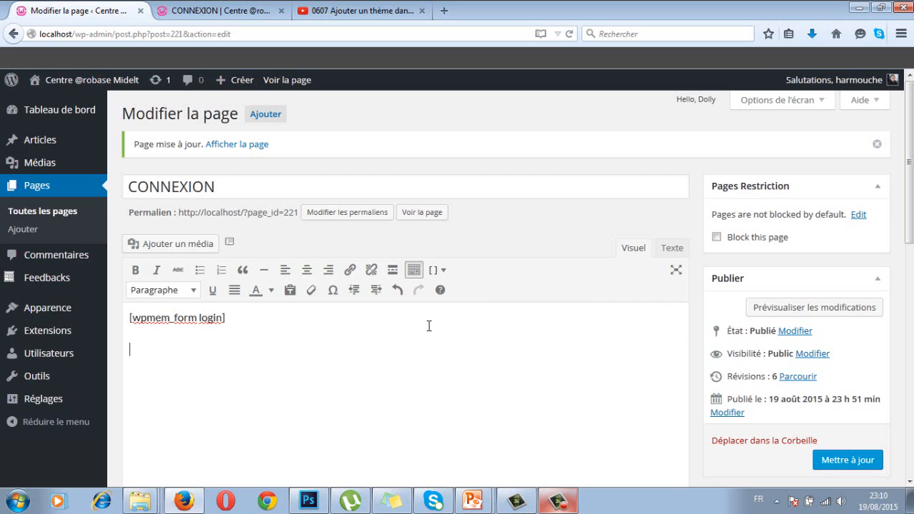
# Step: Add a logout link + custom link text shortcode below the login form, set its text to "Se déconnecter", and update the page
pyautogui.click(437, 270)
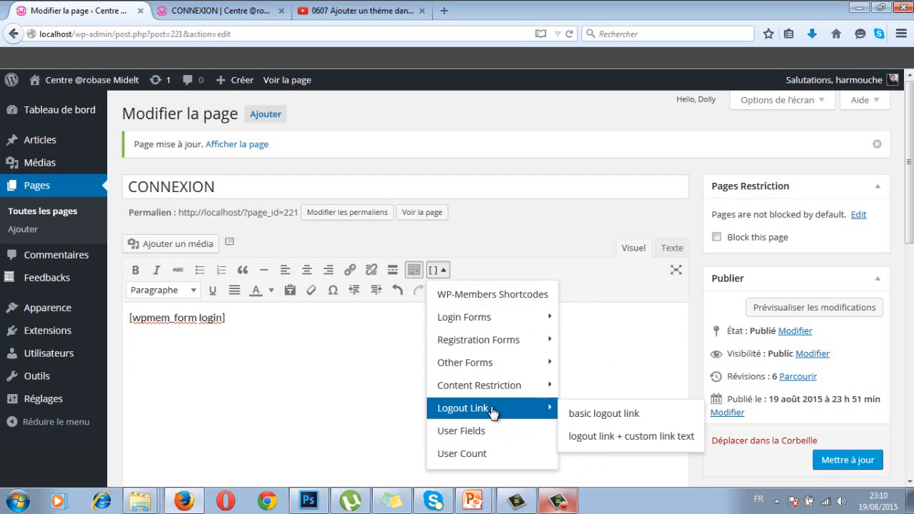
pyautogui.click(631, 436)
pyautogui.click(284, 383)
pyautogui.moveTo(285, 382); pyautogui.dragTo(207, 382)
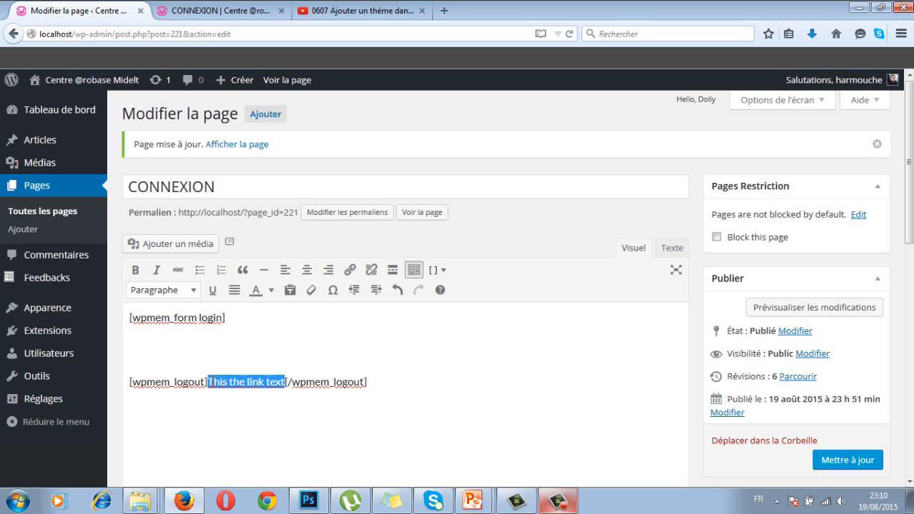
pyautogui.write('Se ')
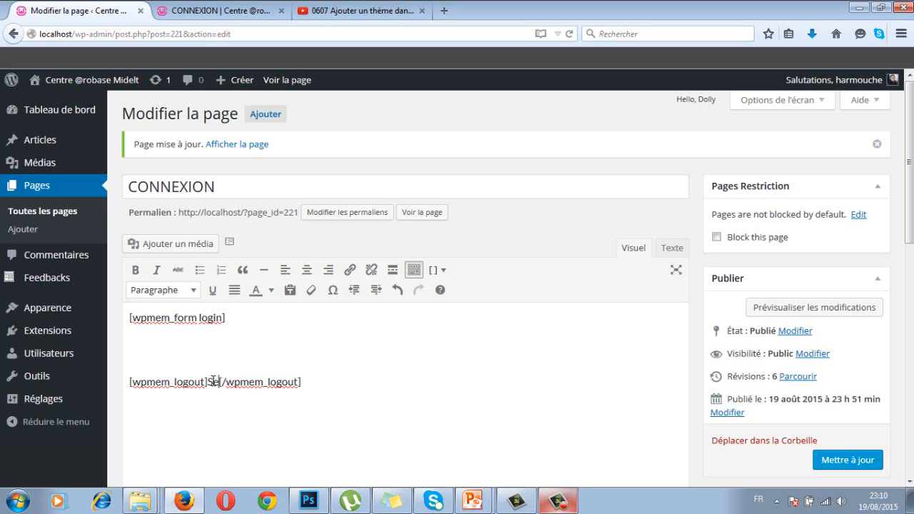
pyautogui.write('déconnec')
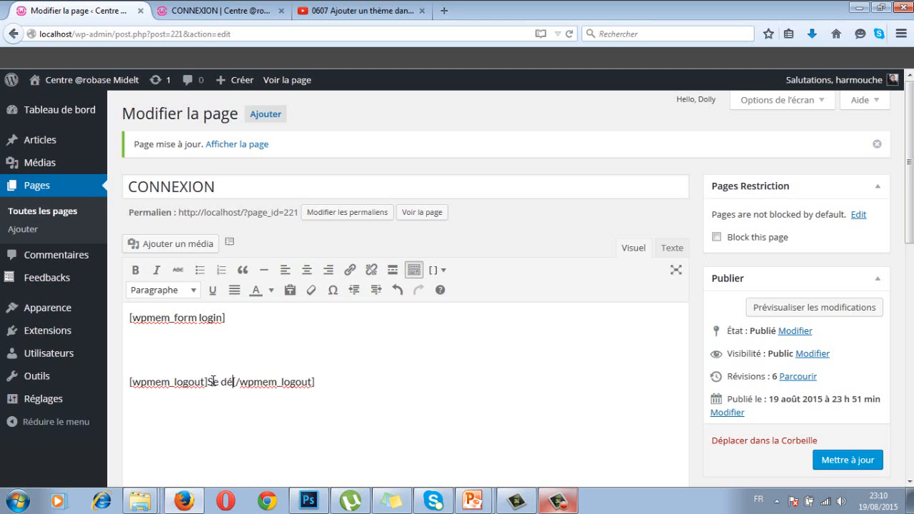
pyautogui.write('ter')
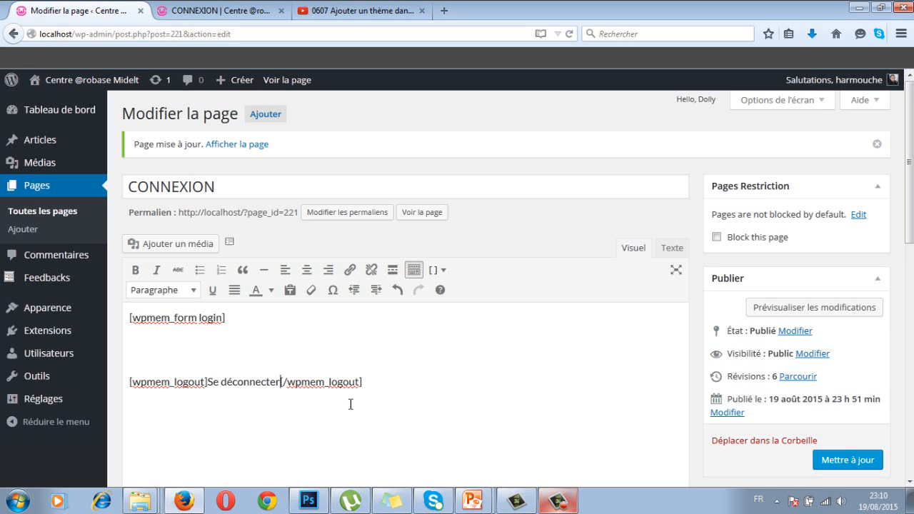
pyautogui.click(848, 459)
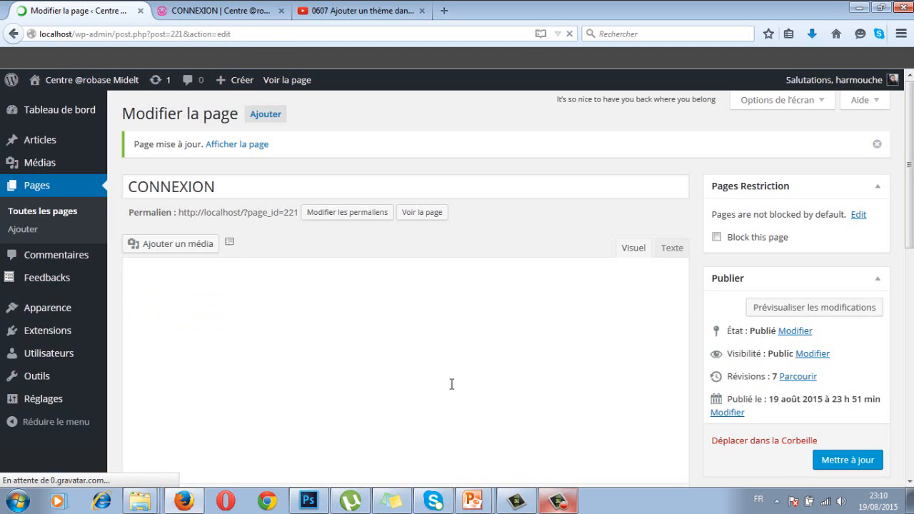
# Step: Reload the live CONNEXION page and log out through the login form's default "Déconnexion" link
pyautogui.click(236, 14)
pyautogui.click(100, 33)
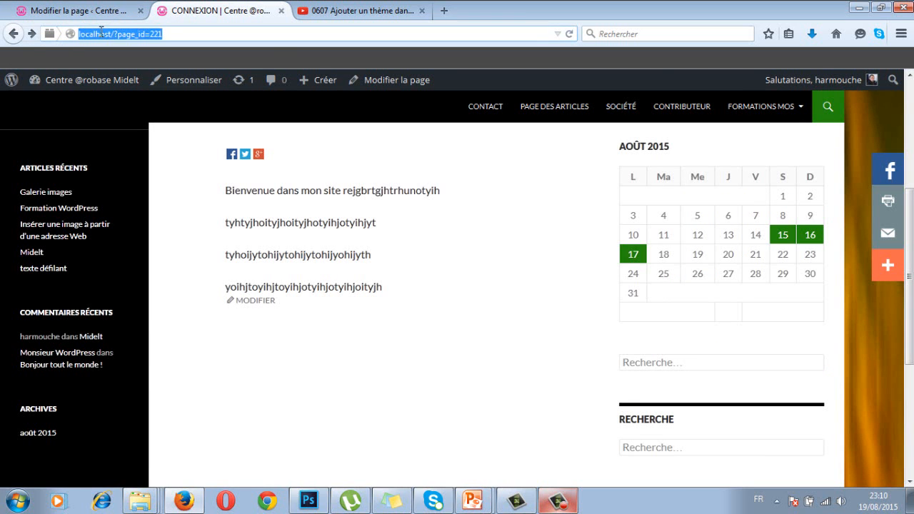
pyautogui.press('Return')
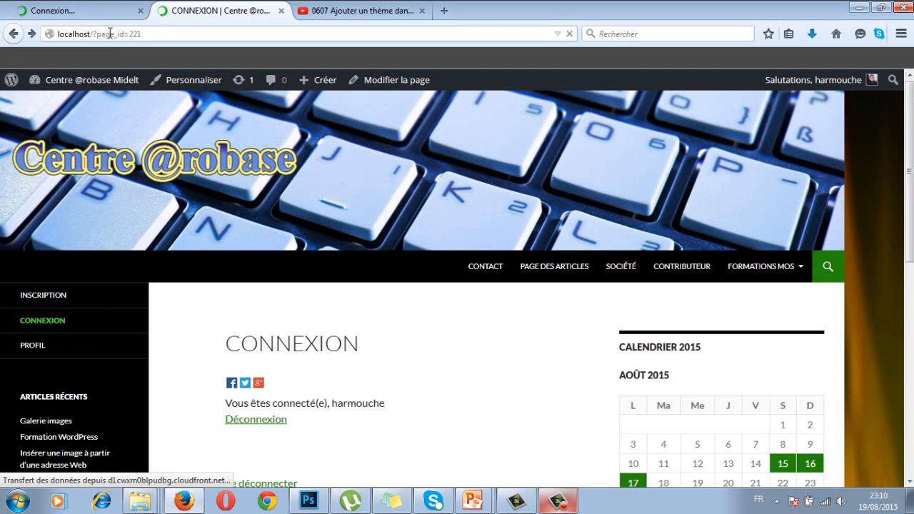
pyautogui.click(247, 421)
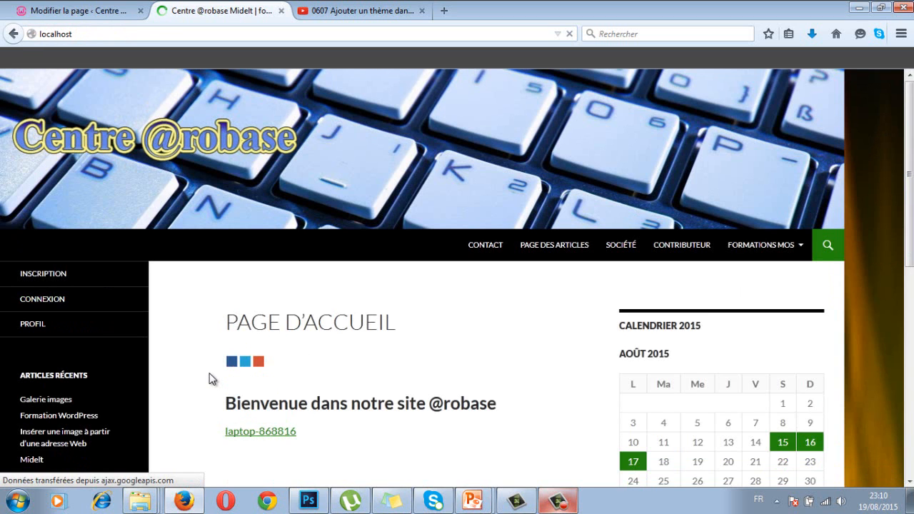
# Step: Reopen the CONNEXION page and log back in with the prefilled credentials
pyautogui.click(76, 303)
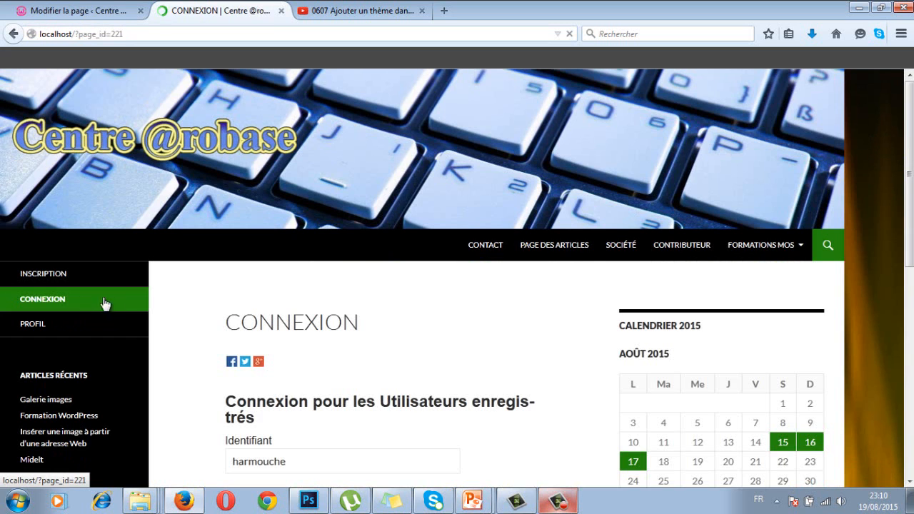
pyautogui.scroll(-1, 157, 305)
pyautogui.scroll(-3, 156, 304)
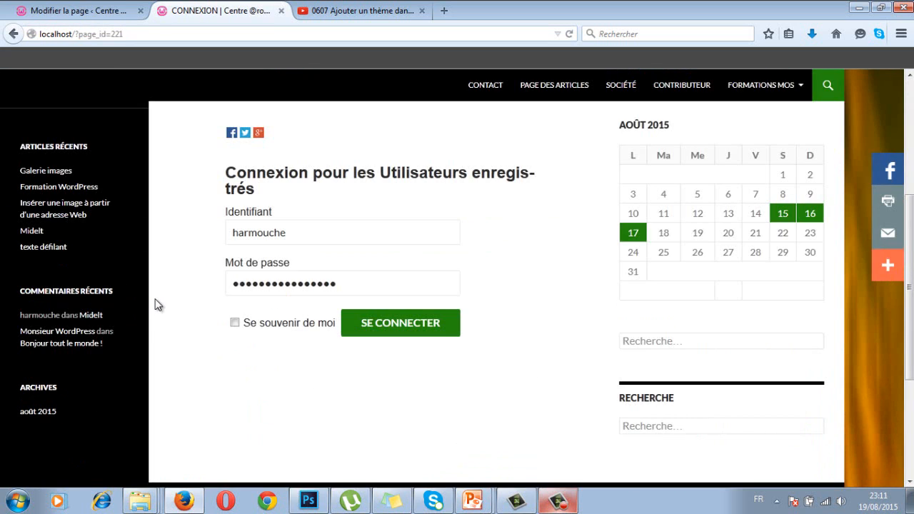
pyautogui.click(407, 321)
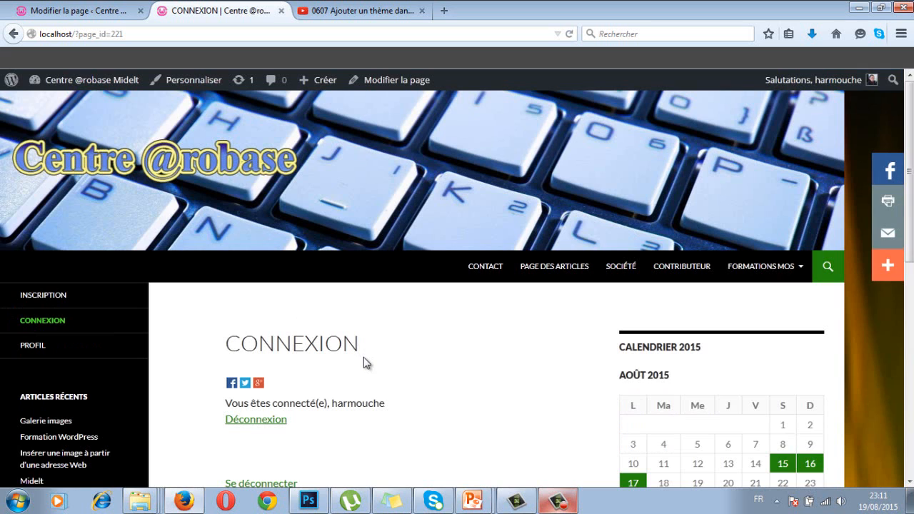
# Step: Log out through the custom "Se déconnecter" link and look over the page it leads to
pyautogui.scroll(-2, 363, 362)
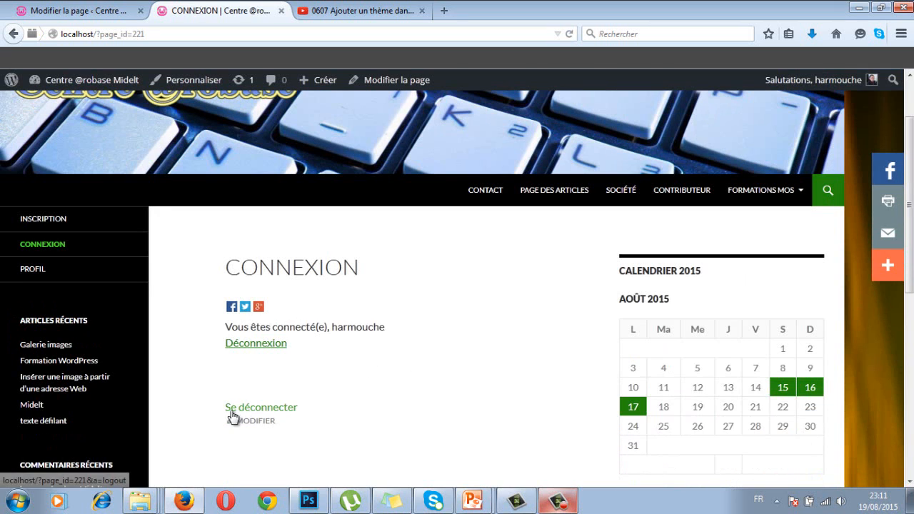
pyautogui.click(284, 409)
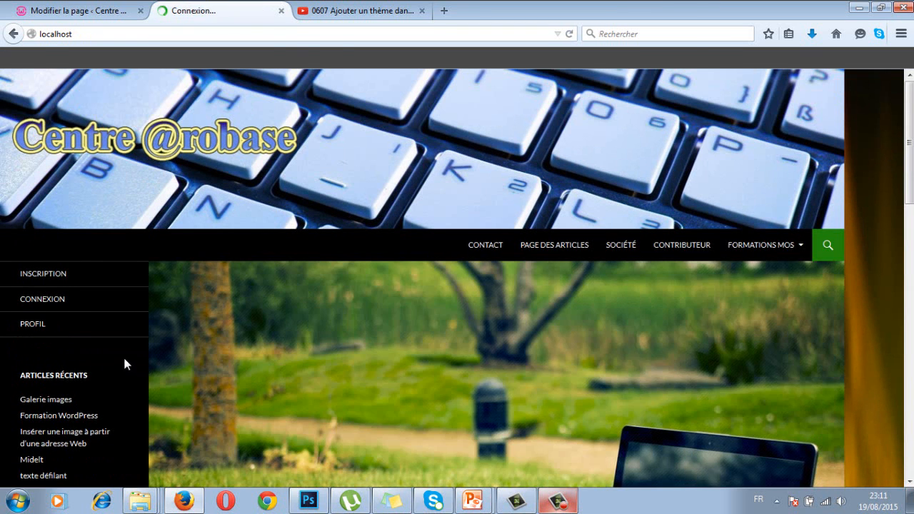
pyautogui.scroll(-6, 188, 369)
pyautogui.scroll(-4, 197, 372)
pyautogui.scroll(7, 199, 377)
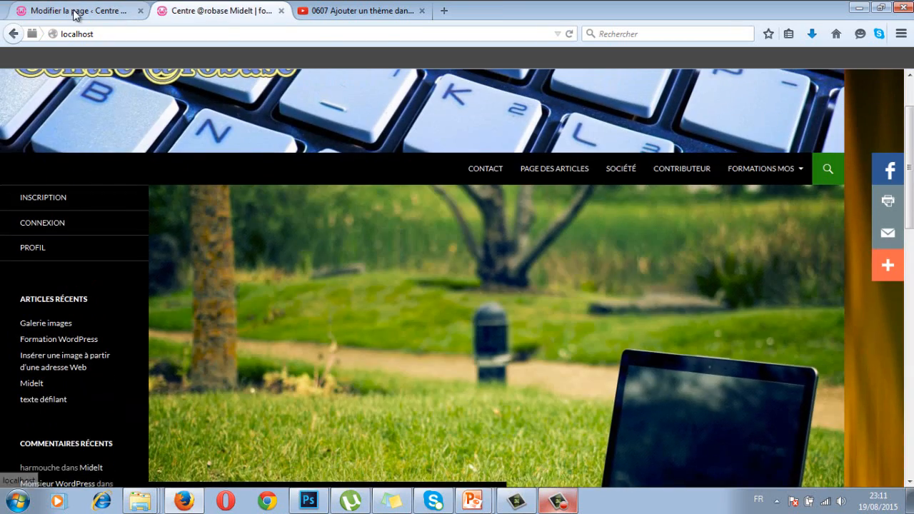
# Step: Return to the CONNEXION page editor and review the remaining WP-Members shortcode options, from login and other forms to User Count
pyautogui.click(76, 13)
pyautogui.click(490, 386)
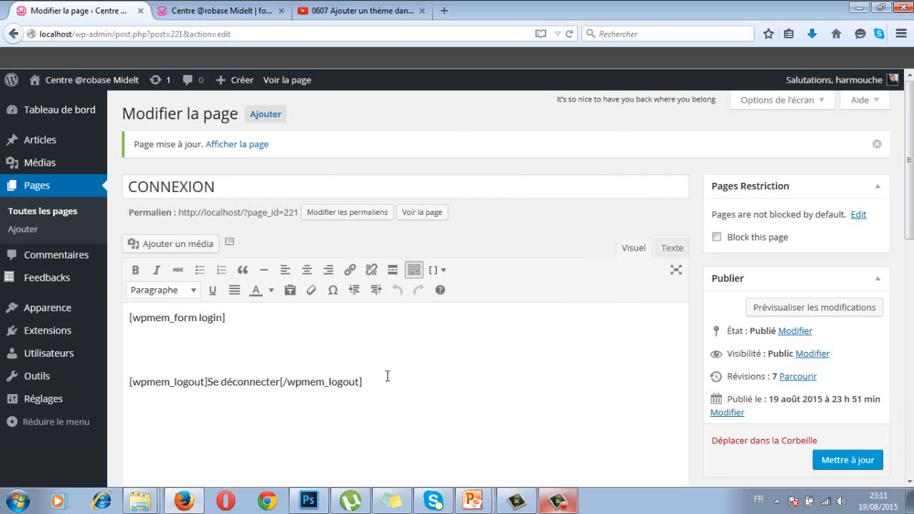
pyautogui.moveTo(363, 382); pyautogui.dragTo(120, 305)
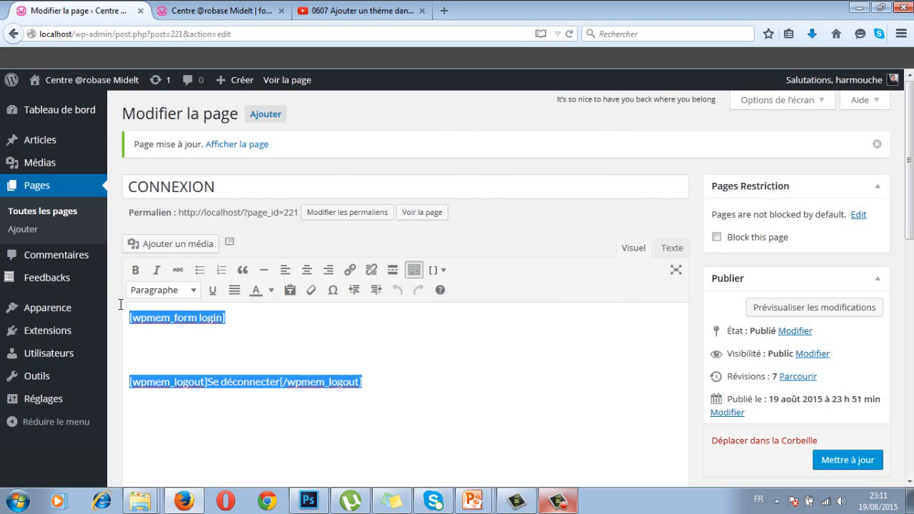
pyautogui.click(441, 270)
pyautogui.moveTo(494, 417)
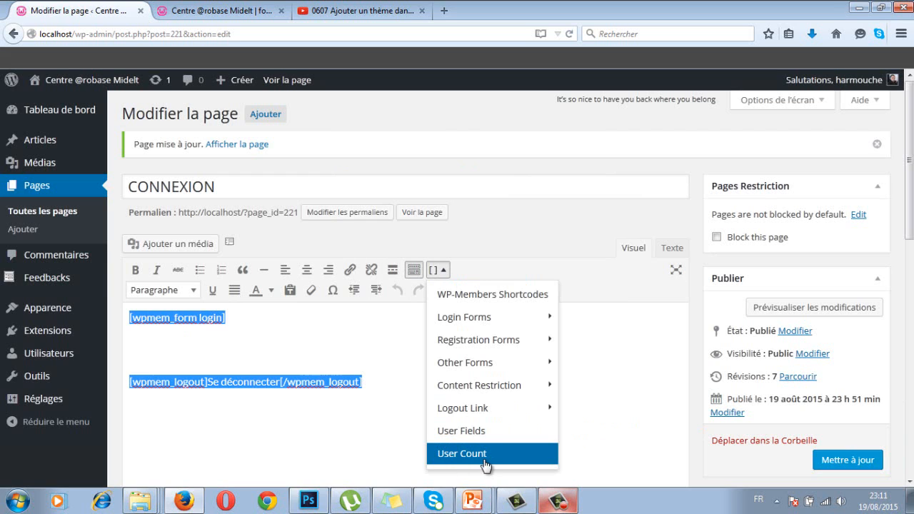
pyautogui.moveTo(478, 323)
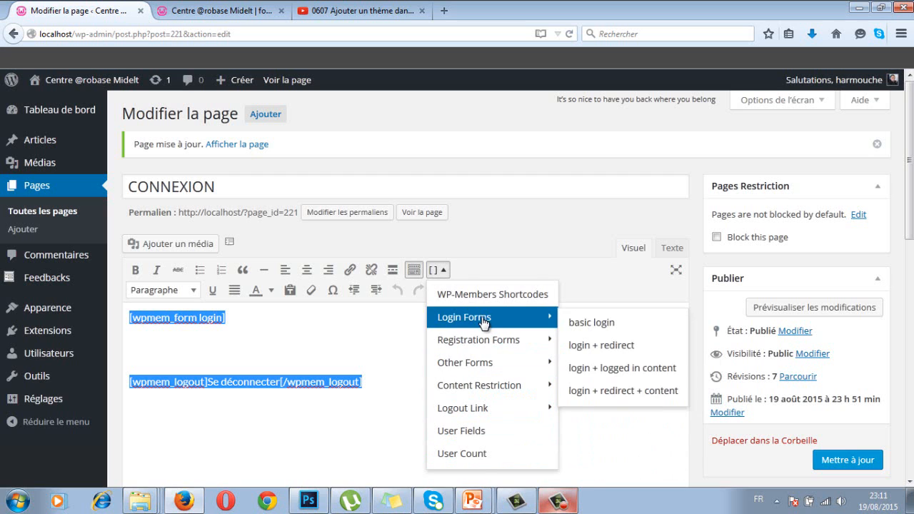
pyautogui.moveTo(476, 397)
pyautogui.moveTo(457, 362)
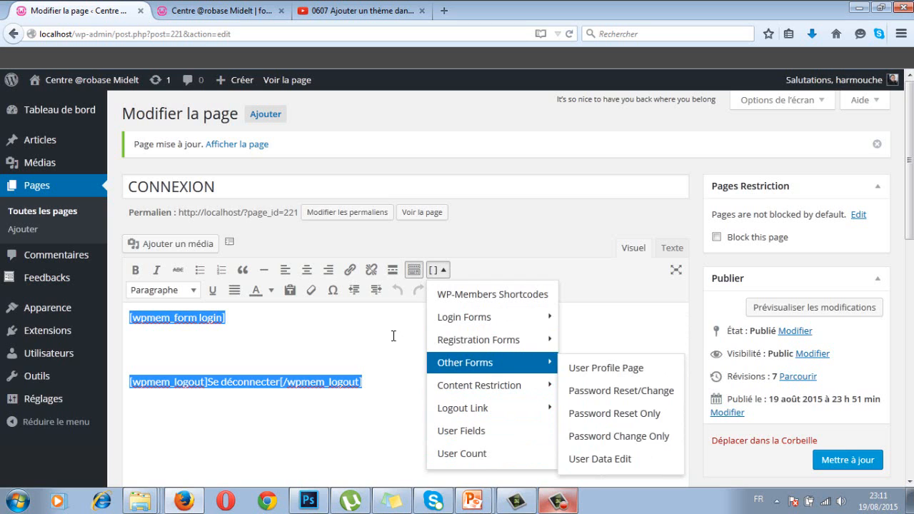
pyautogui.click(333, 347)
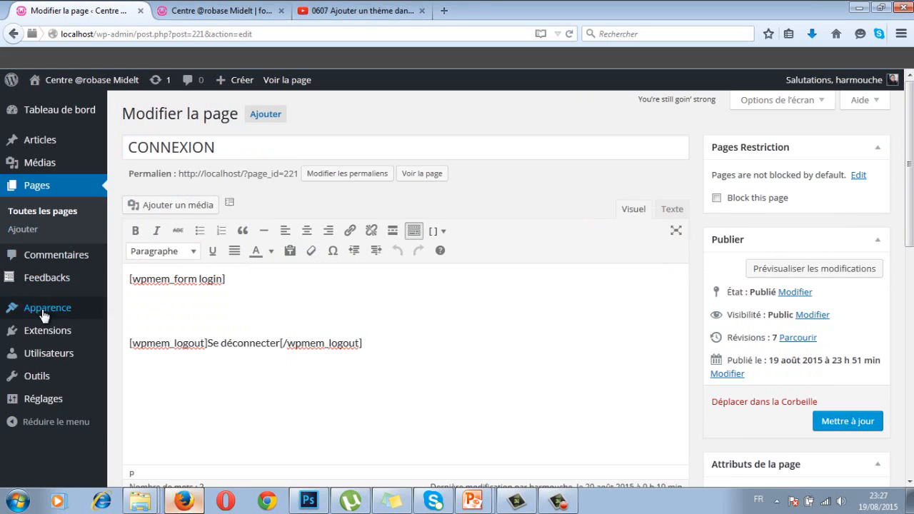
# Step: Open the site's user list and check the actions available for the administrator and subscriber accounts
pyautogui.click(43, 355)
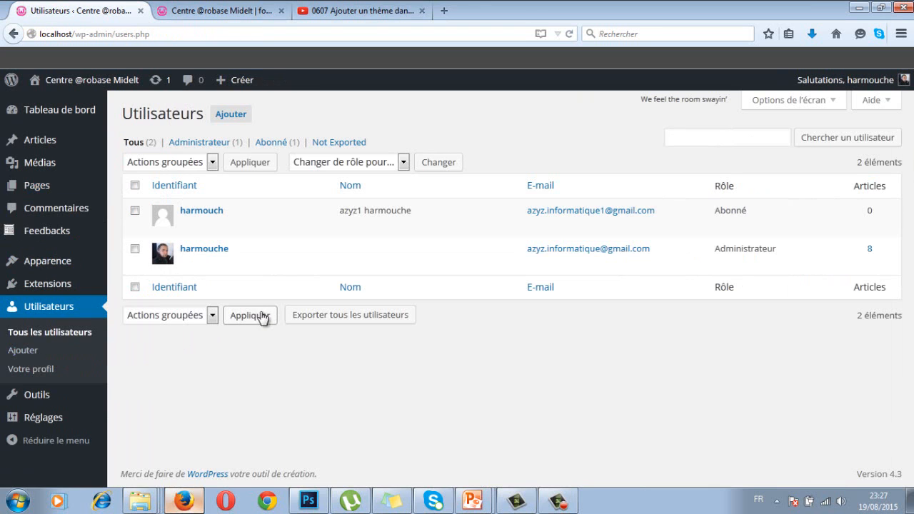
pyautogui.moveTo(227, 252)
pyautogui.click(225, 251)
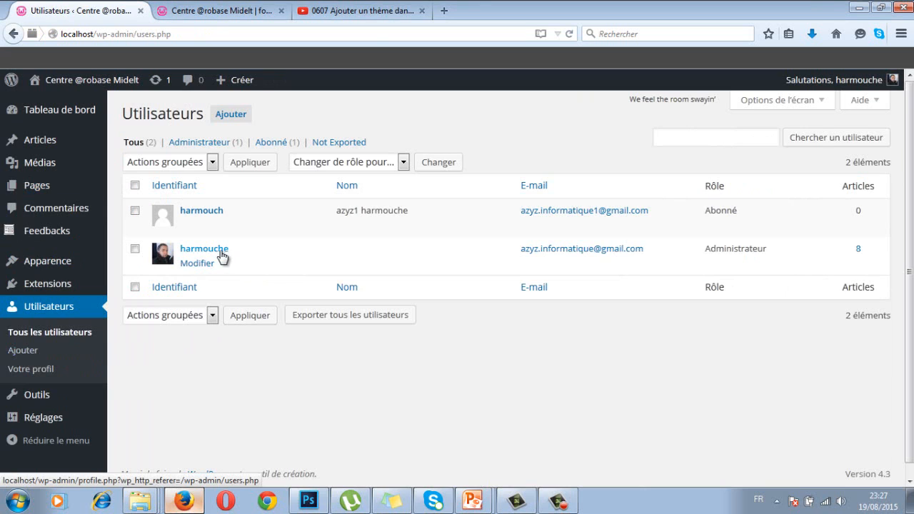
pyautogui.moveTo(187, 222)
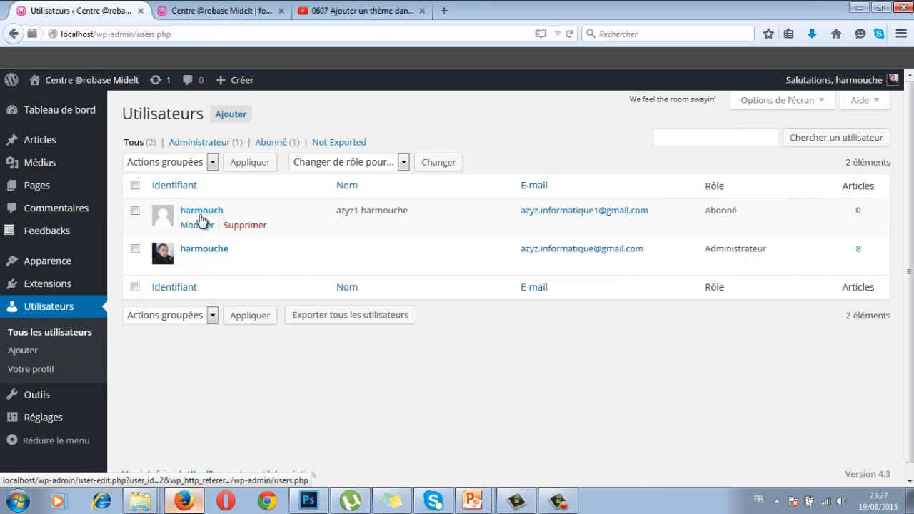